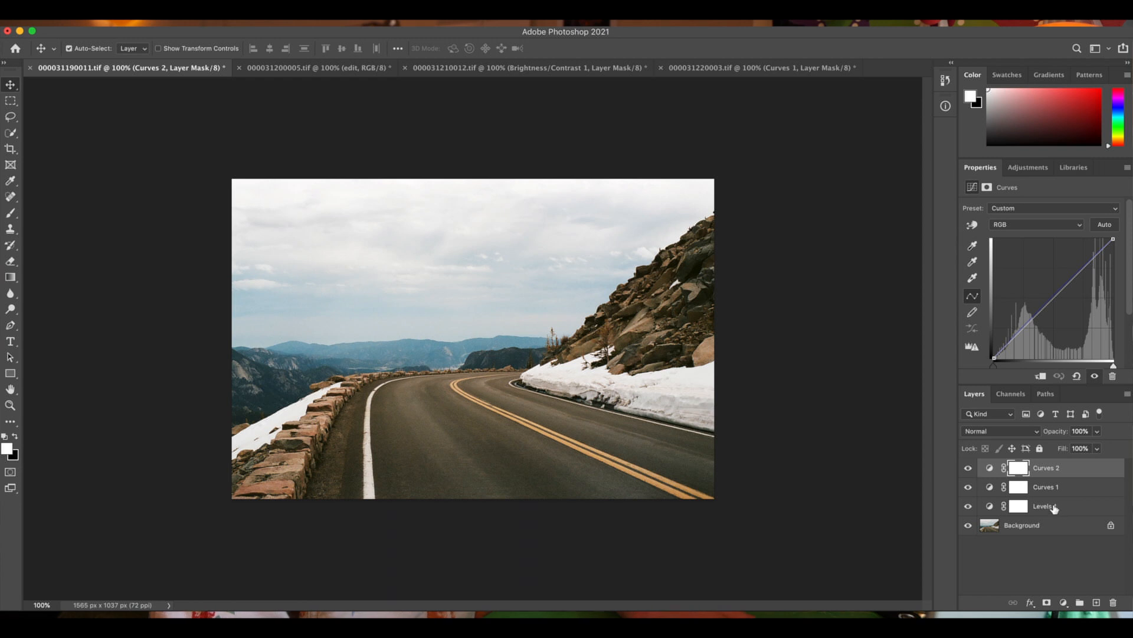
- Delete the Curves 2, Curves 1 and Levels 1 adjustment layers, leaving only the Background layer
{"action": "left_click", "coordinate": [1065, 470], "text": "shift"}
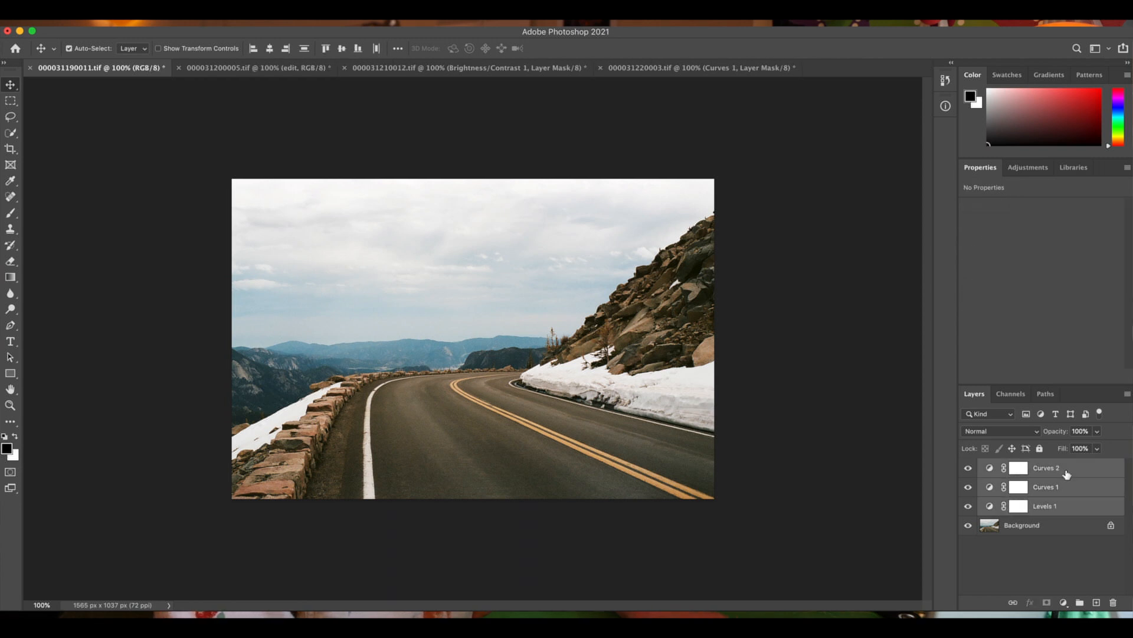
{"action": "left_click", "coordinate": [1113, 602]}
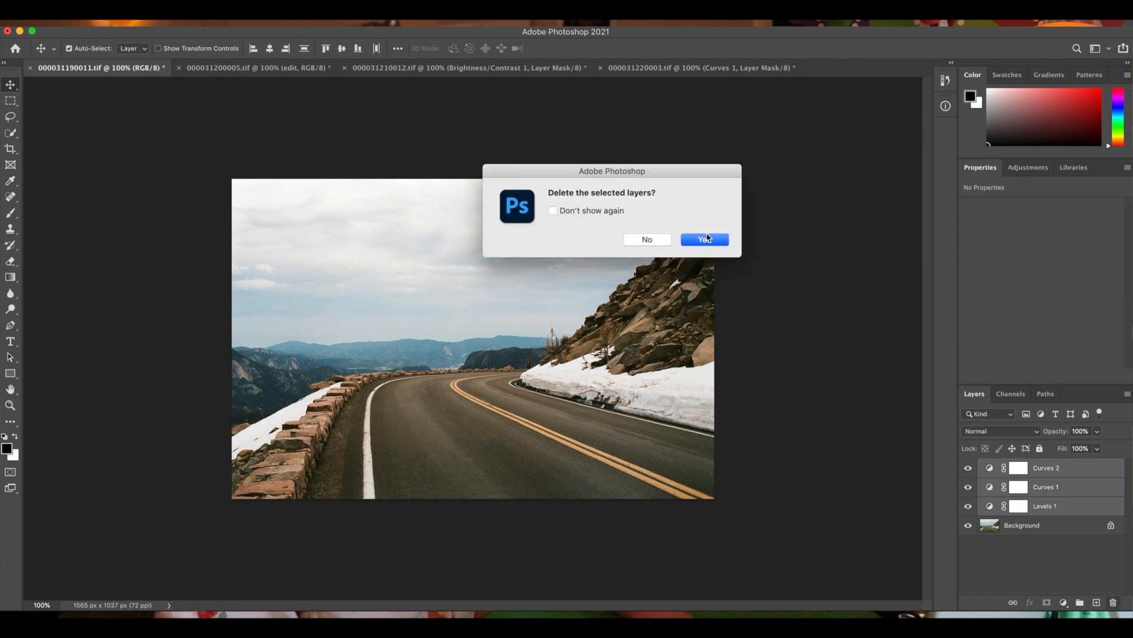
{"action": "left_click", "coordinate": [706, 237]}
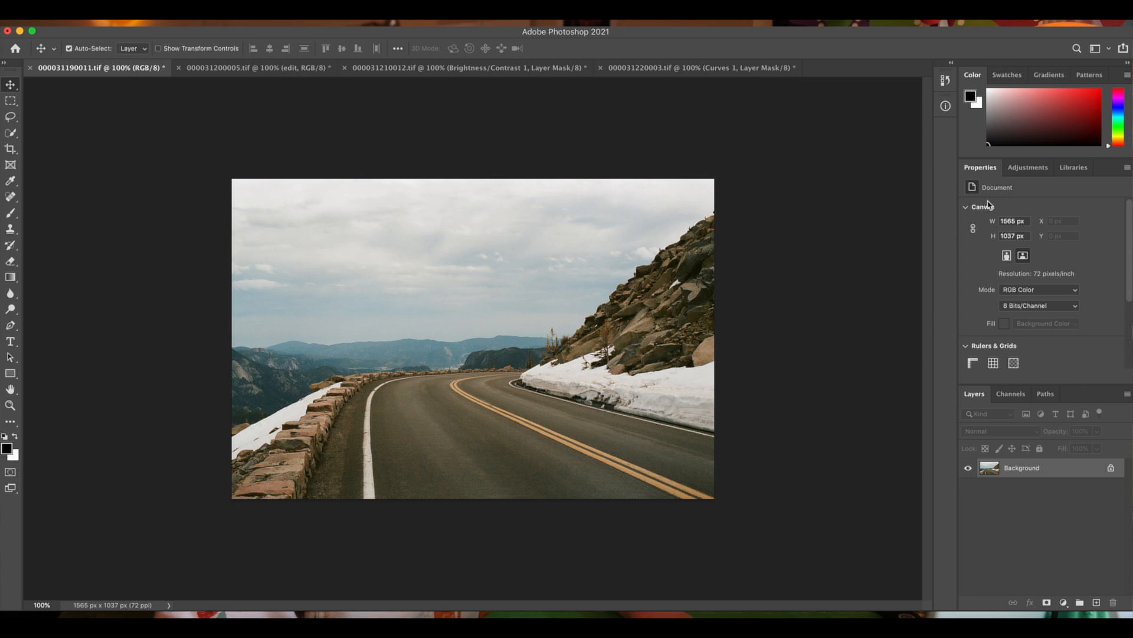
- Add a Levels adjustment layer and set its input black point to 5 and white point to 243
{"action": "left_click", "coordinate": [1039, 167]}
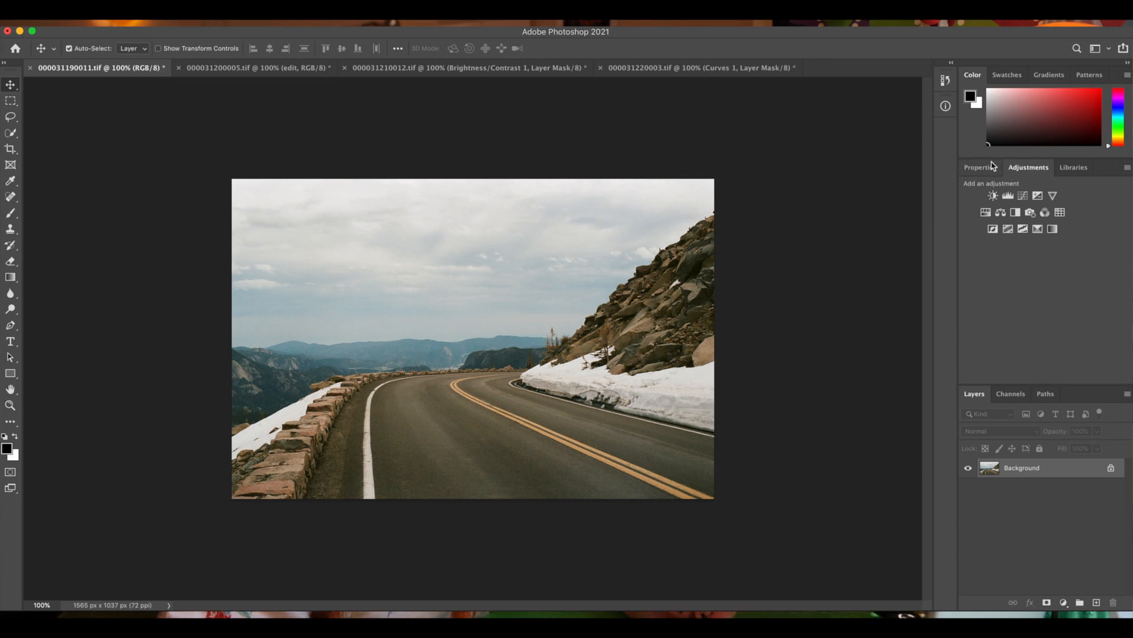
{"action": "left_click", "coordinate": [406, 12]}
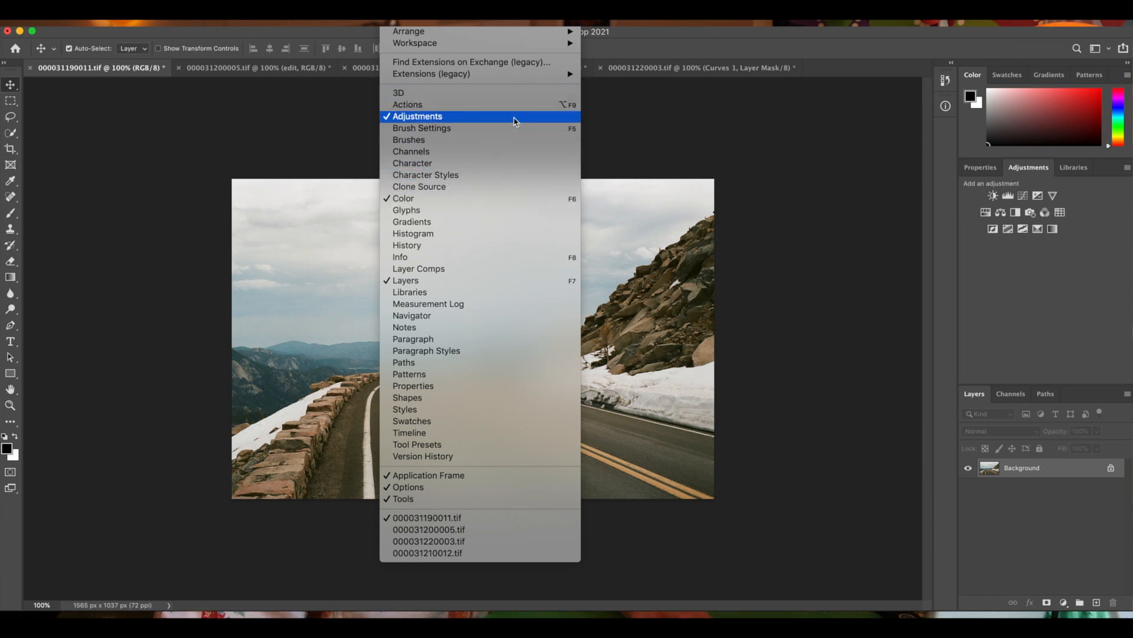
{"action": "left_click", "coordinate": [491, 121]}
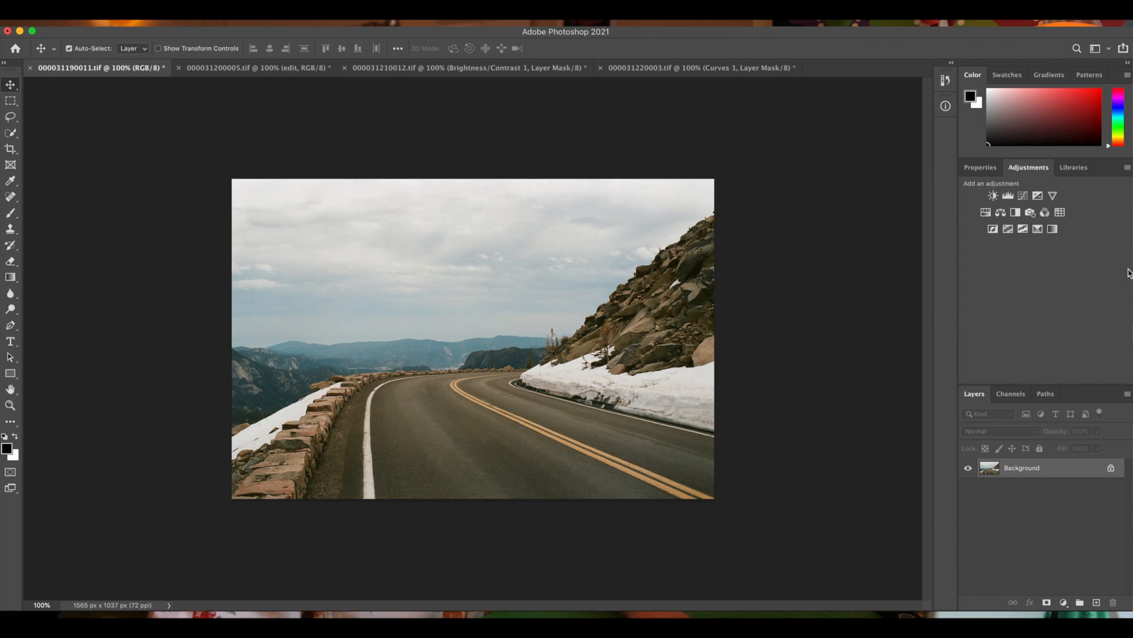
{"action": "left_click", "coordinate": [1008, 196]}
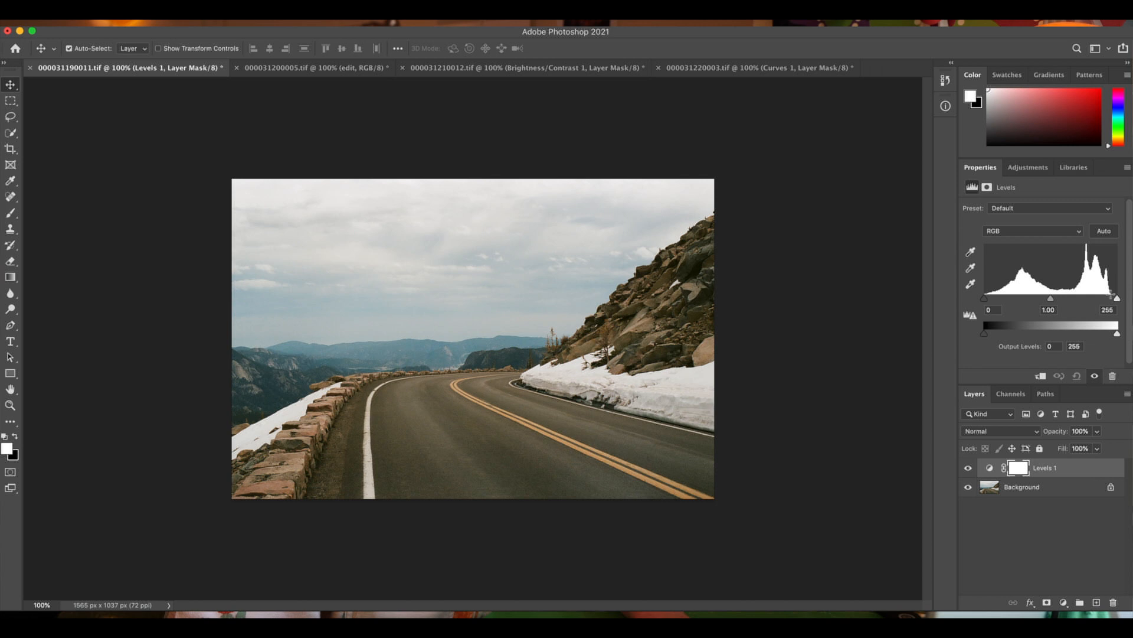
{"action": "left_click_drag", "start_coordinate": [1120, 301], "coordinate": [1114, 302]}
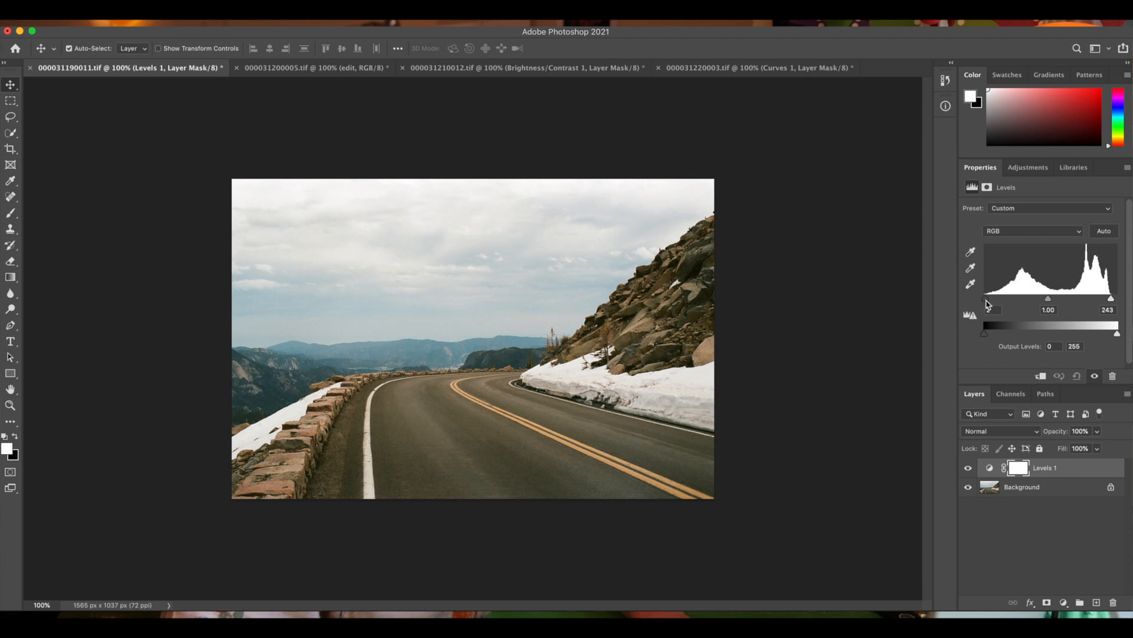
{"action": "left_click_drag", "start_coordinate": [990, 304], "coordinate": [992, 304]}
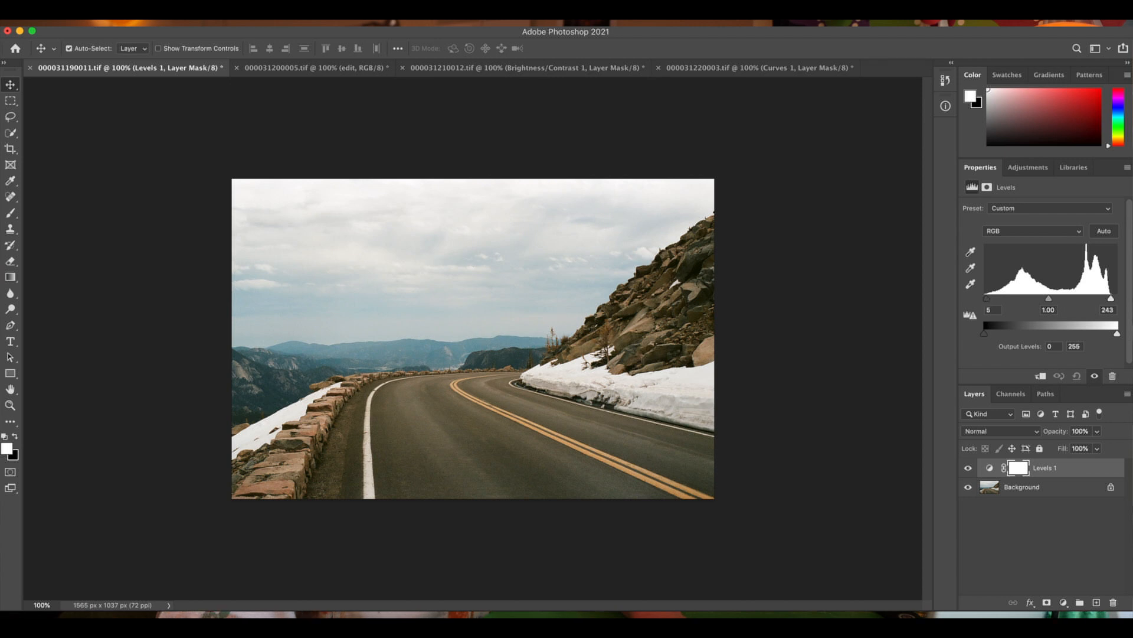
- Add a Curves adjustment layer with shadow and highlight points, pull the shadows down slightly, and inspect the shadow and snow detail at 200%
{"action": "left_click", "coordinate": [1023, 171]}
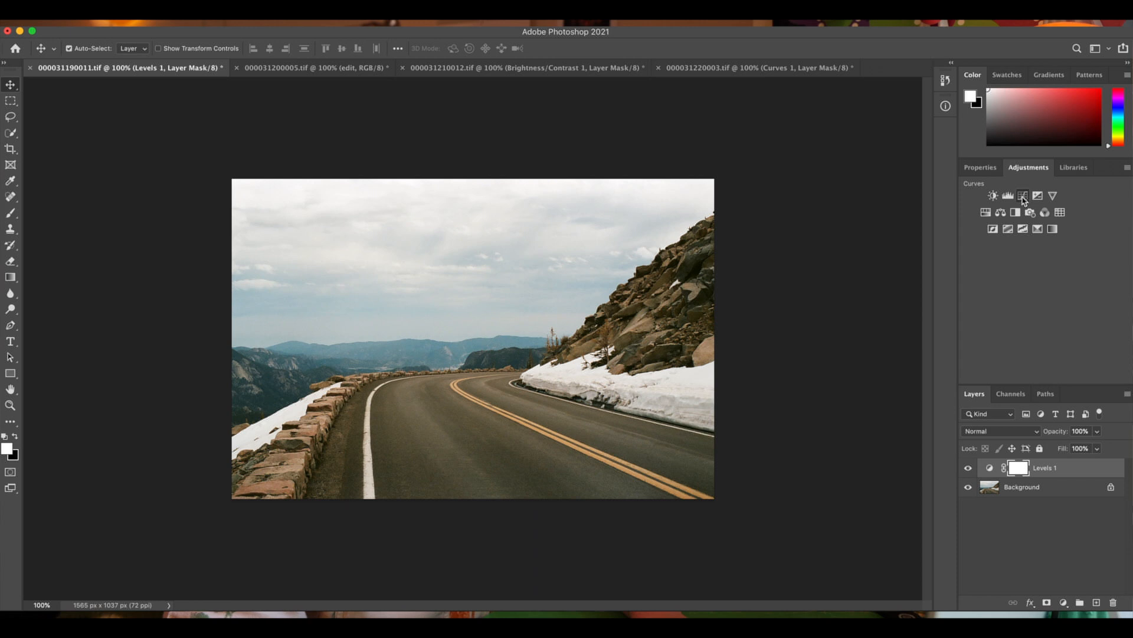
{"action": "left_click", "coordinate": [1024, 196]}
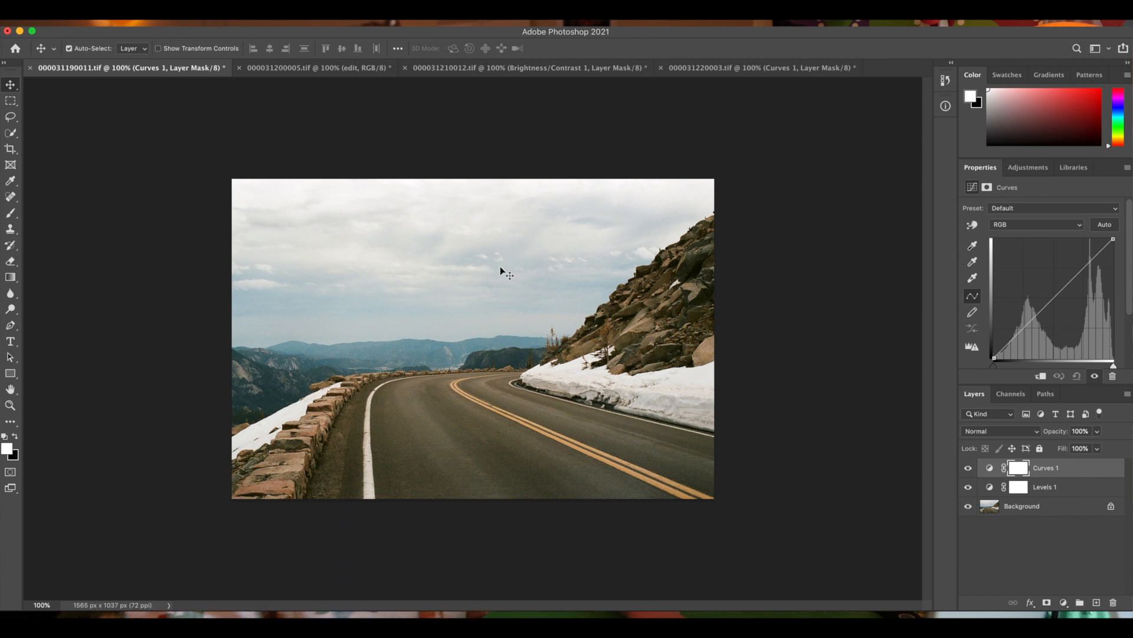
{"action": "left_click", "coordinate": [1024, 328]}
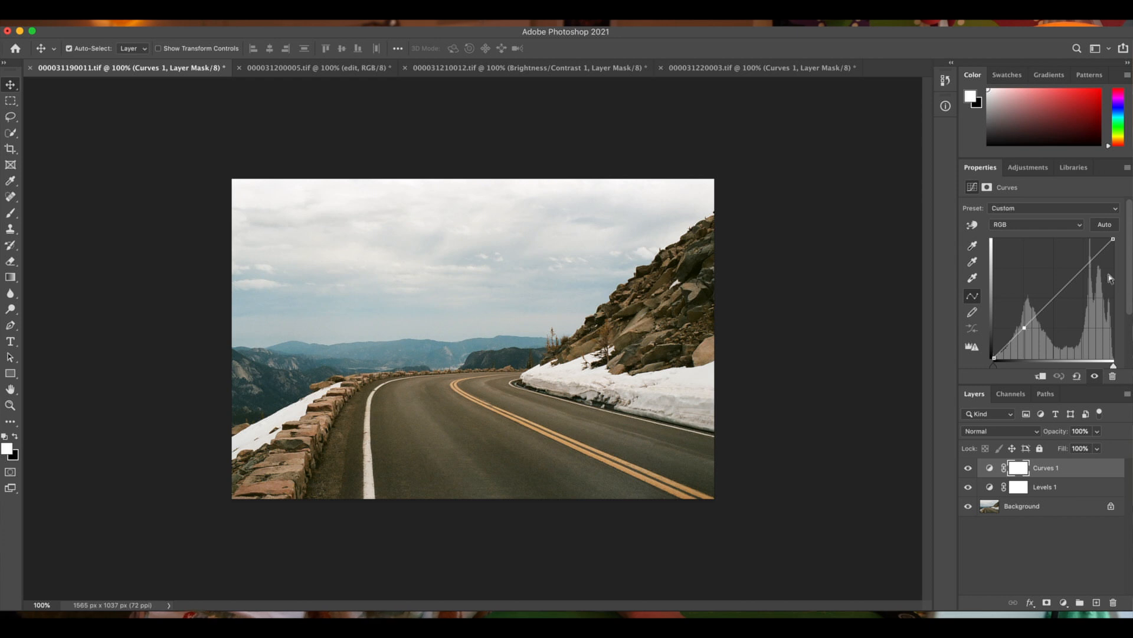
{"action": "left_click", "coordinate": [1084, 267]}
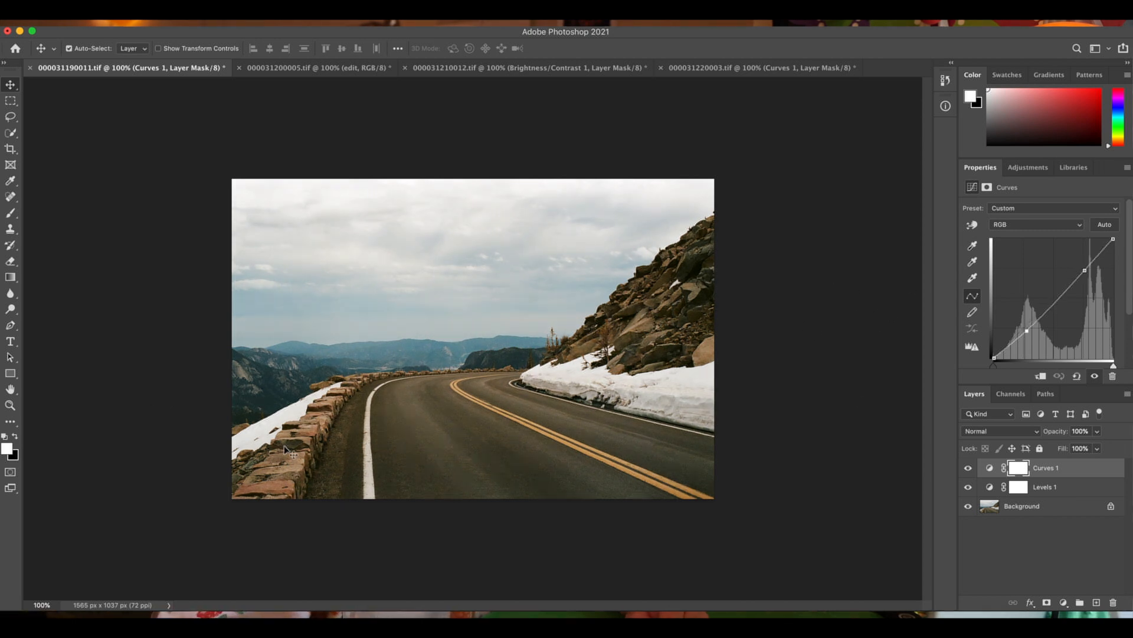
{"action": "key", "text": "z"}
{"action": "left_click", "coordinate": [302, 413]}
{"action": "left_click", "coordinate": [301, 413]}
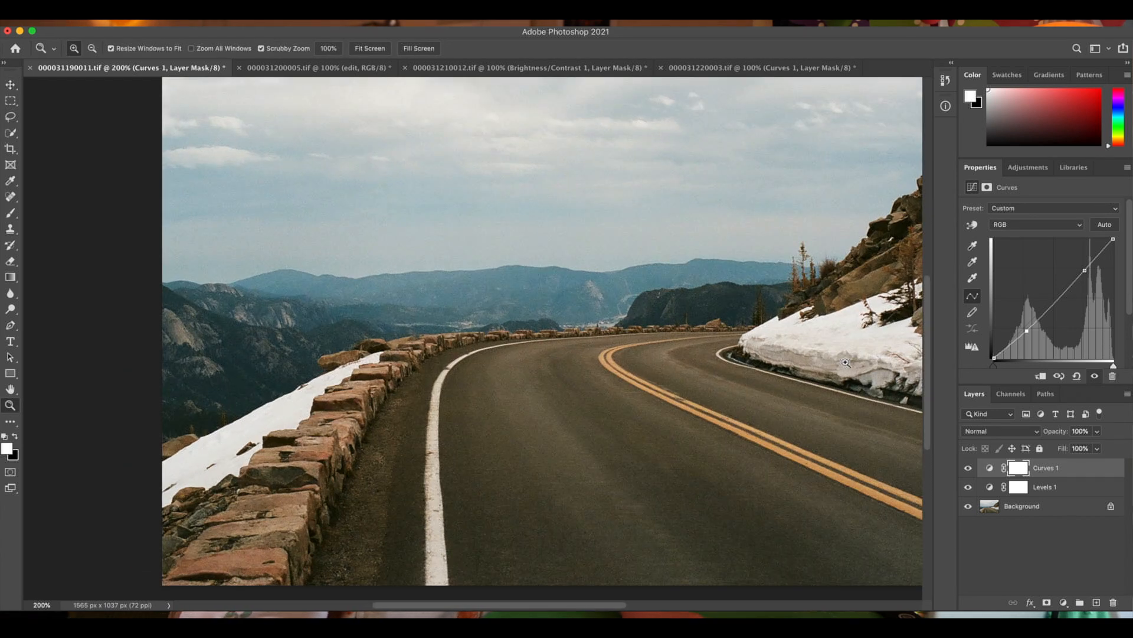
{"action": "scroll", "coordinate": [832, 374], "scroll_direction": "right", "scroll_amount": 10}
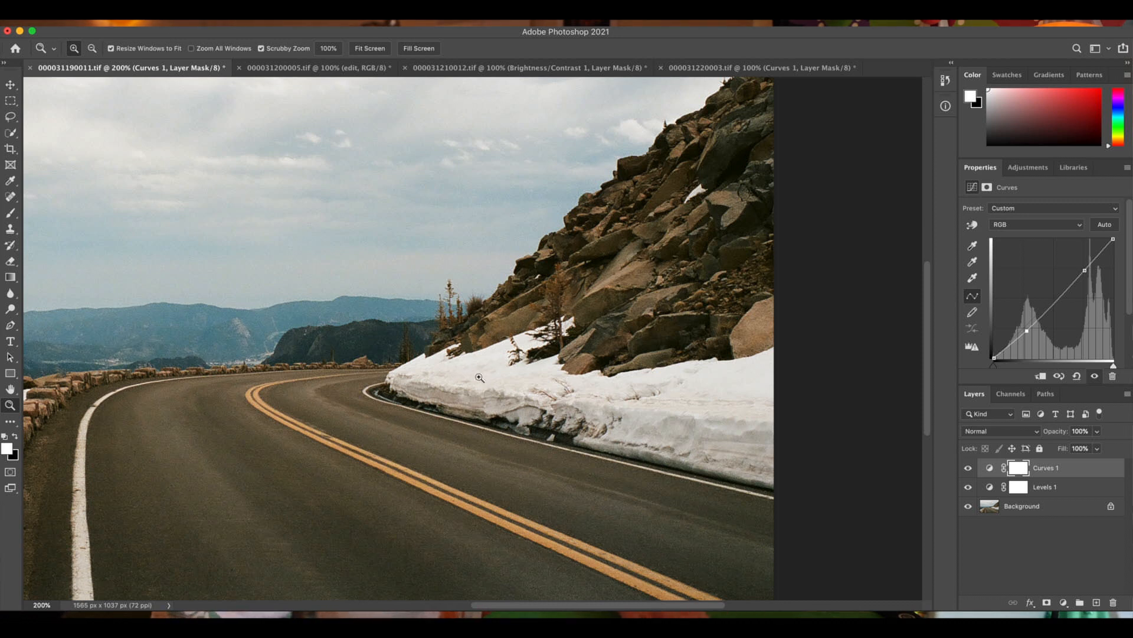
{"action": "left_click", "coordinate": [222, 401], "text": "alt"}
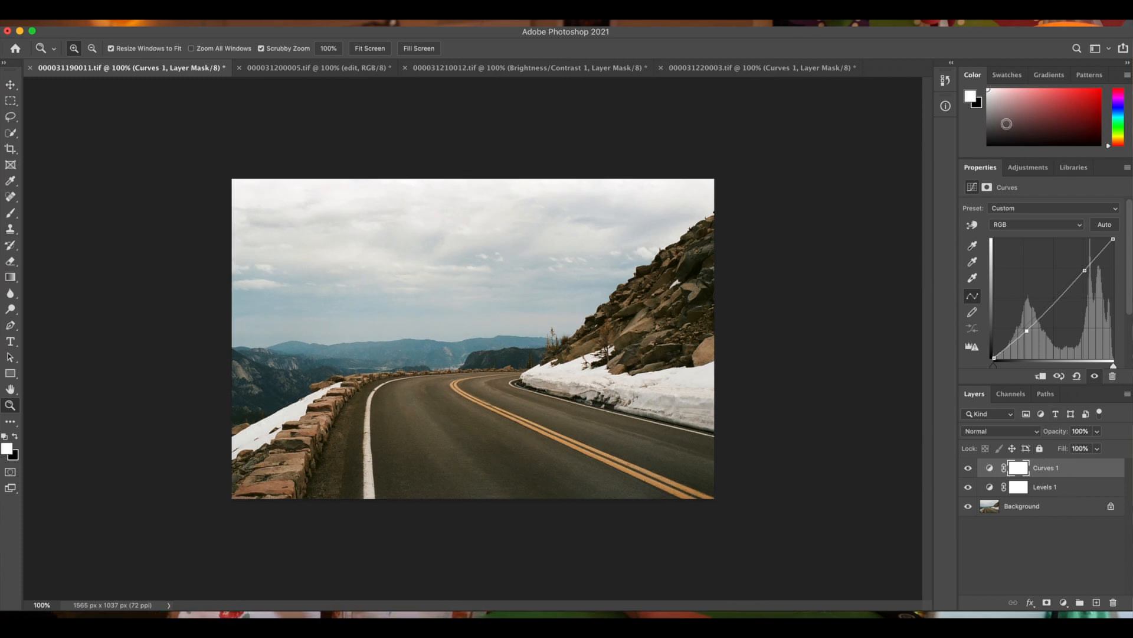
- Add a second Curves adjustment layer, lower the Green channel's midtones slightly, and compare the photo with and without it
{"action": "right_click", "coordinate": [1047, 469]}
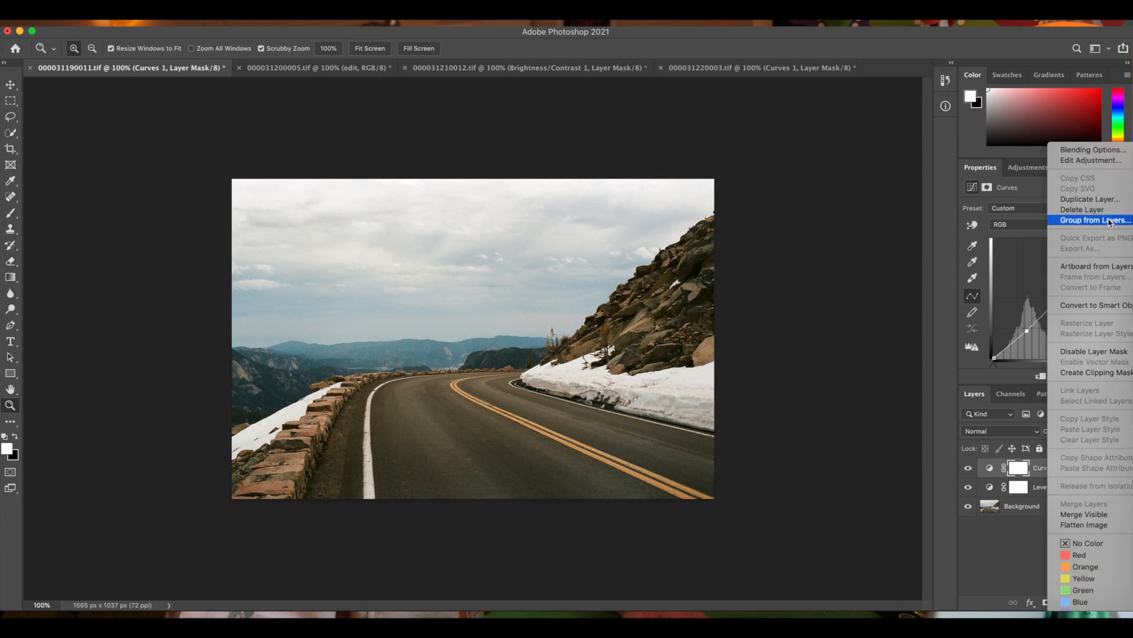
{"action": "left_click", "coordinate": [1090, 162]}
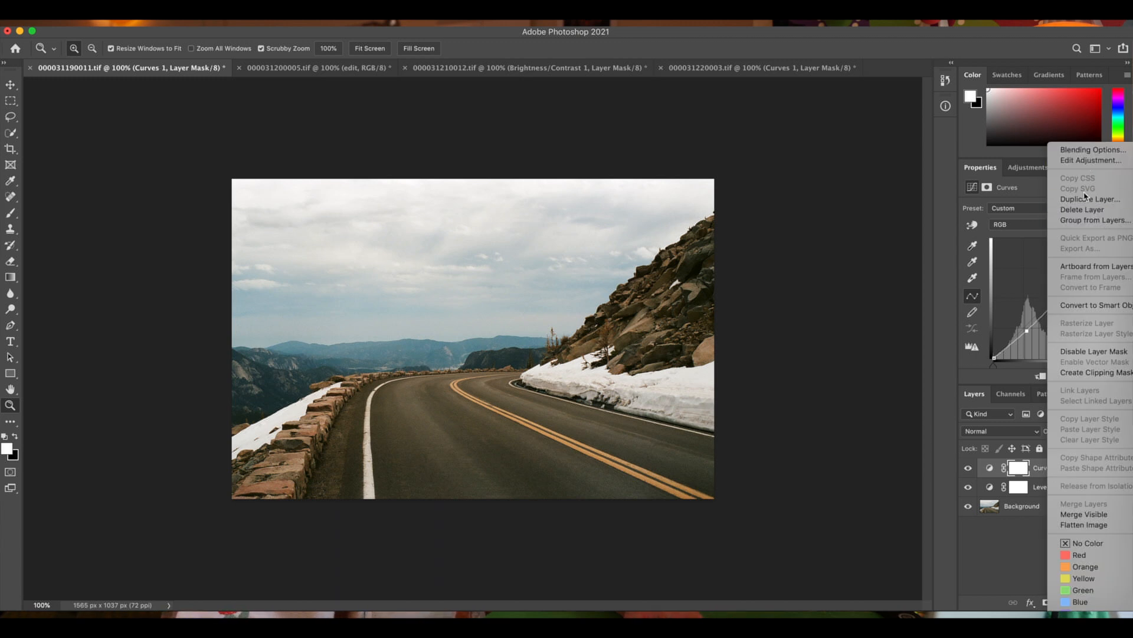
{"action": "left_click", "coordinate": [1028, 167]}
{"action": "left_click", "coordinate": [1024, 196]}
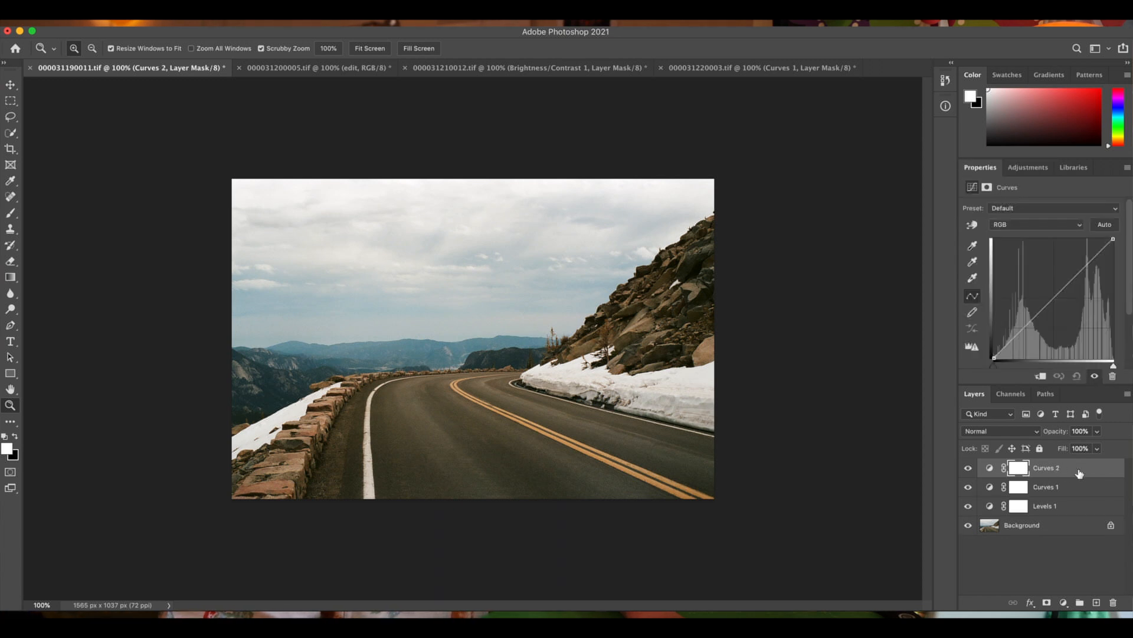
{"action": "left_click", "coordinate": [1060, 225]}
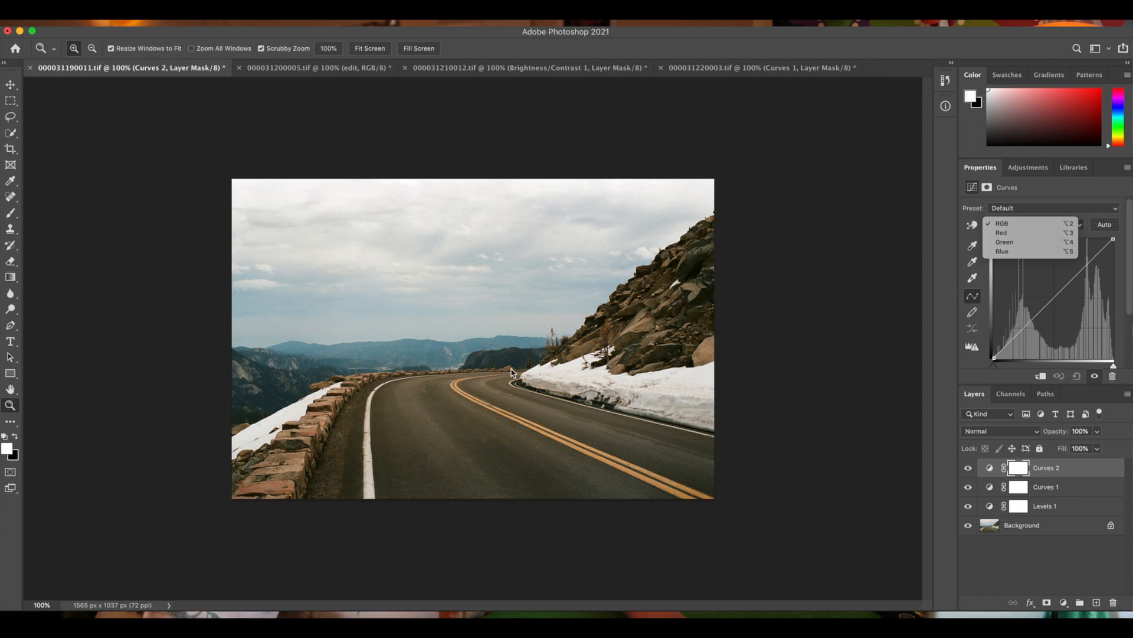
{"action": "left_click", "coordinate": [1044, 244]}
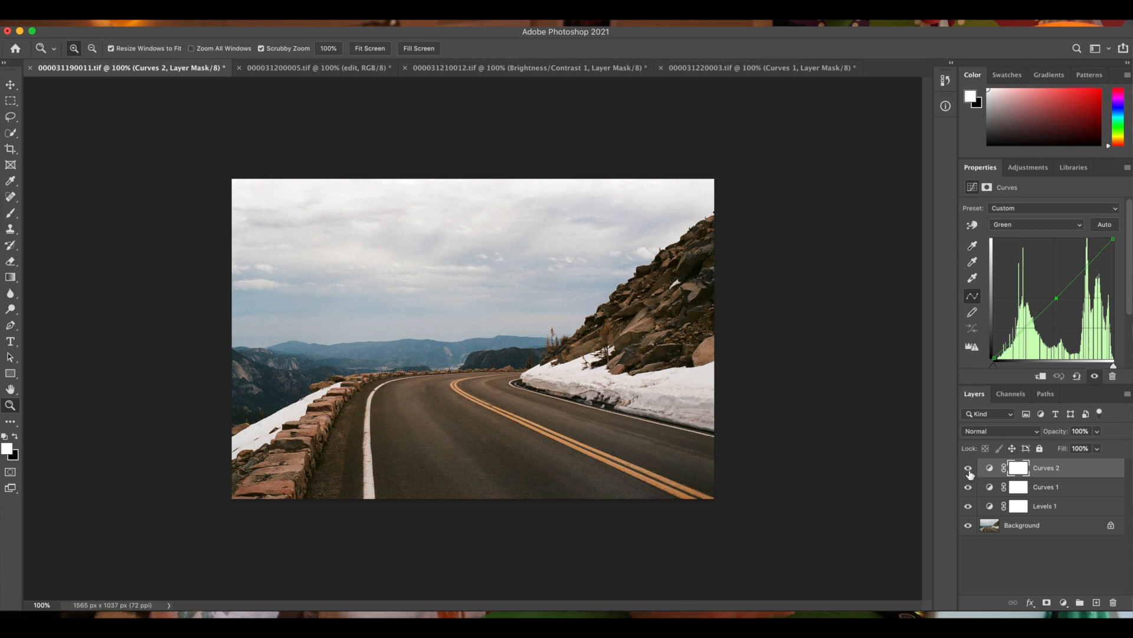
{"action": "mouse_move", "coordinate": [969, 471]}
{"action": "left_mouse_down"}
{"action": "mouse_move", "coordinate": [966, 506]}
{"action": "mouse_move", "coordinate": [968, 468]}
{"action": "left_mouse_up"}
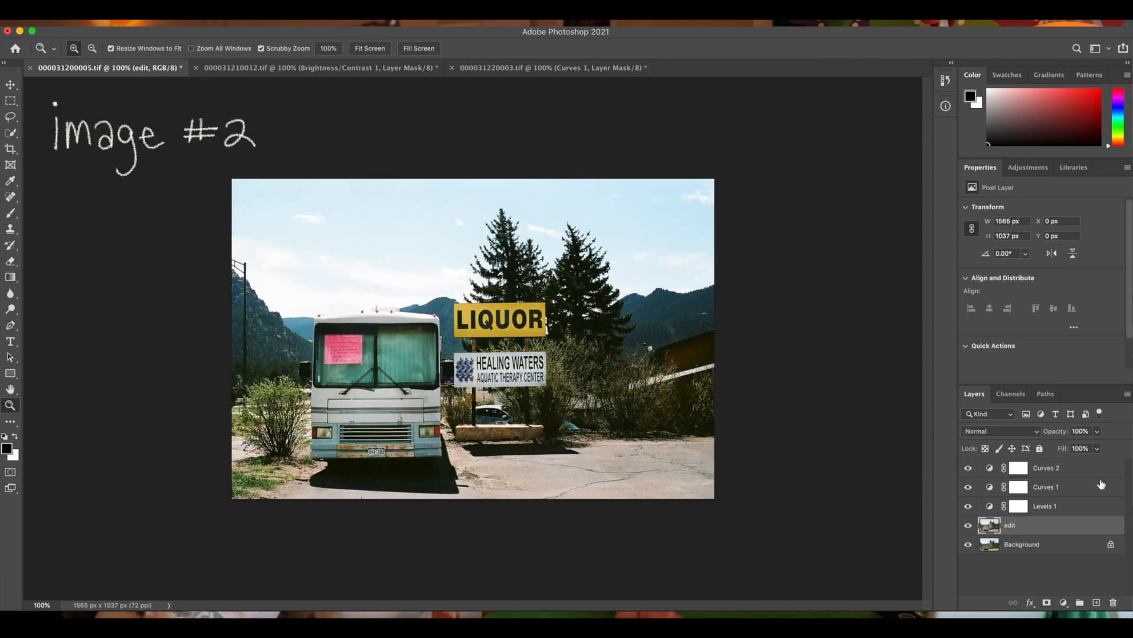
- On 000031200005.tif, add a Levels layer with input values 11 and 253 and a Curves layer with slightly lowered shadow and highlight points
{"action": "mouse_move", "coordinate": [968, 469]}
{"action": "left_mouse_down"}
{"action": "mouse_move", "coordinate": [968, 527]}
{"action": "mouse_move", "coordinate": [966, 468]}
{"action": "left_mouse_up"}
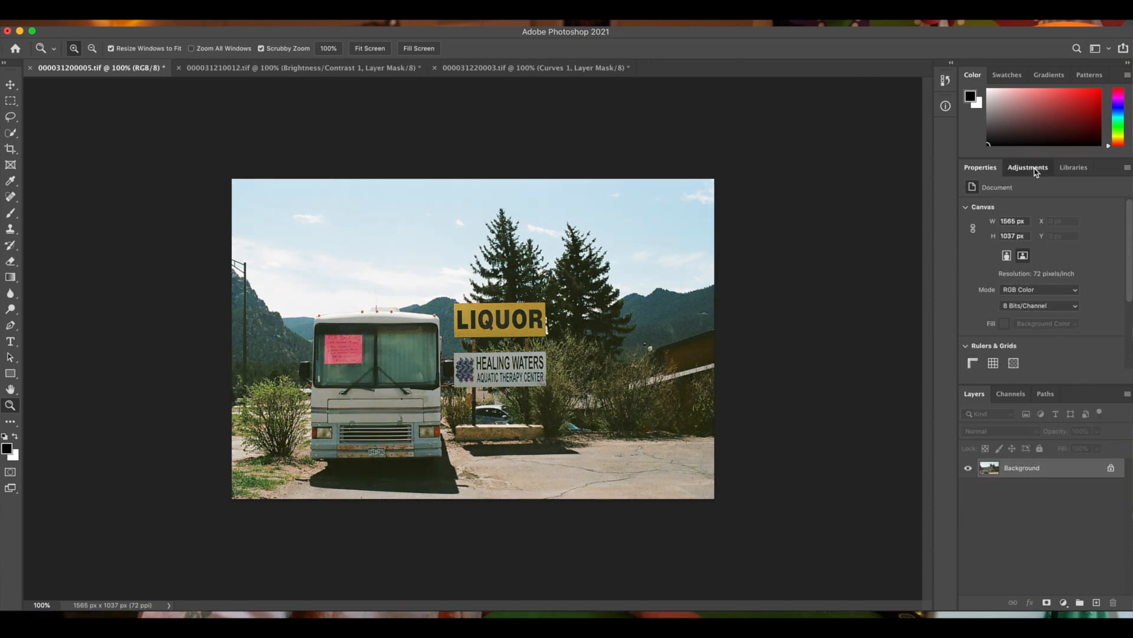
{"action": "left_click", "coordinate": [1029, 167]}
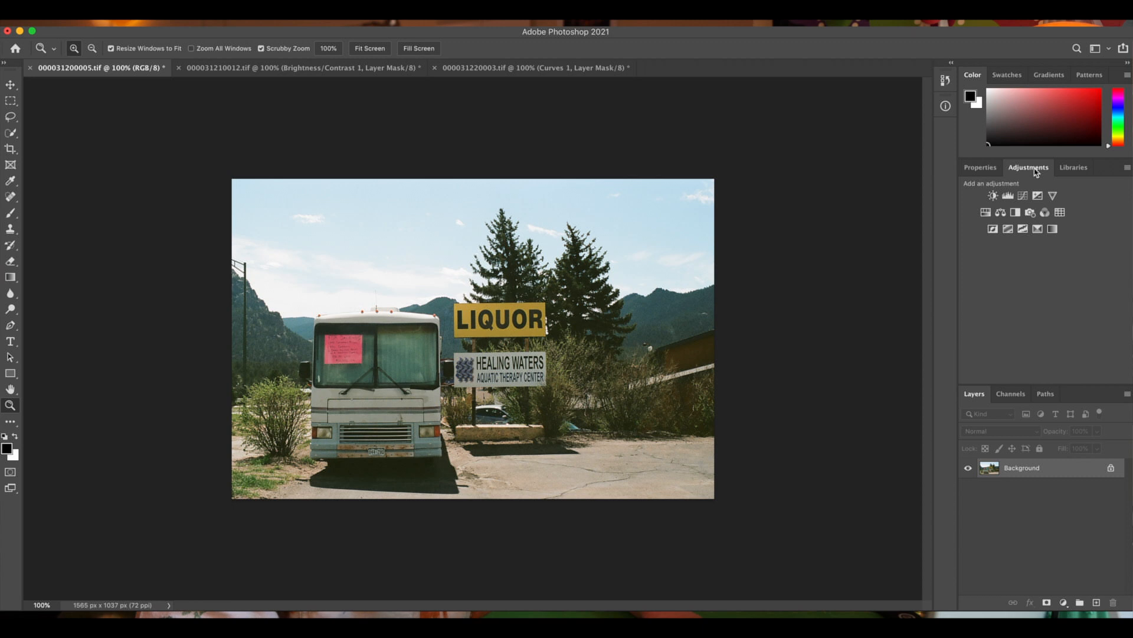
{"action": "left_click", "coordinate": [1007, 196]}
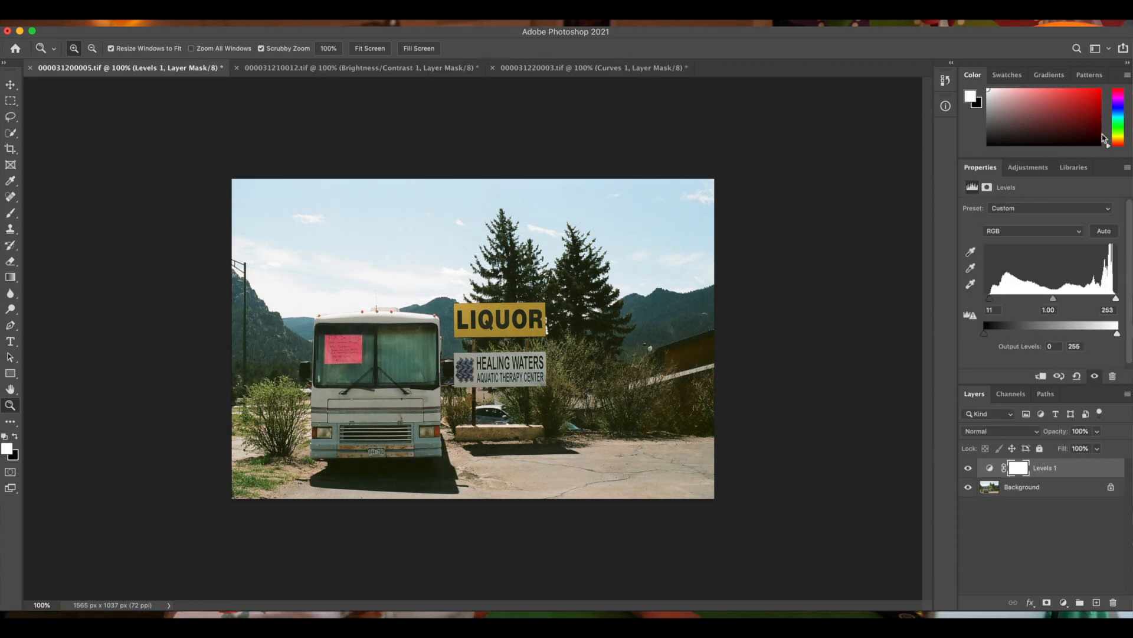
{"action": "left_click", "coordinate": [1028, 170]}
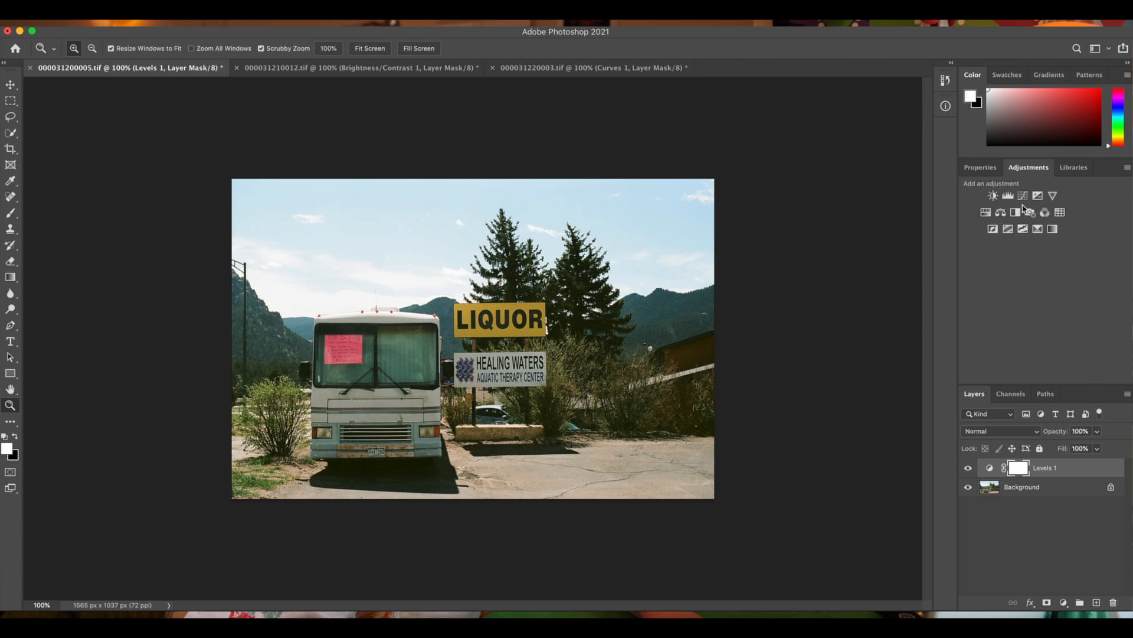
{"action": "left_click", "coordinate": [1023, 197]}
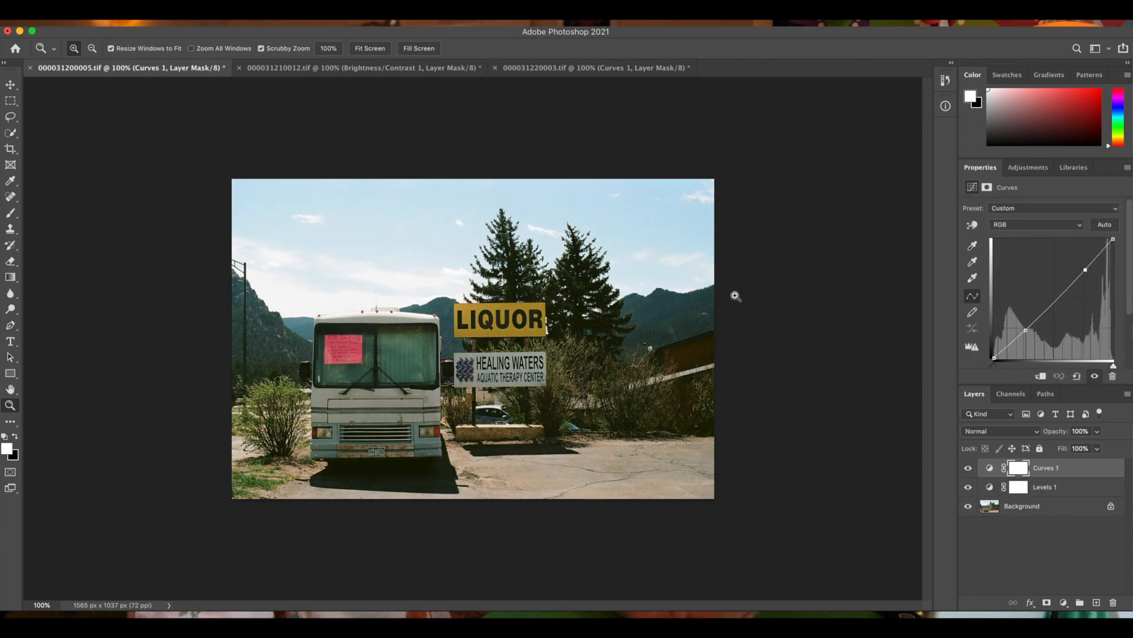
- Add a second Curves adjustment layer to the RV photo and rename it as white balance
{"action": "left_click", "coordinate": [1017, 171]}
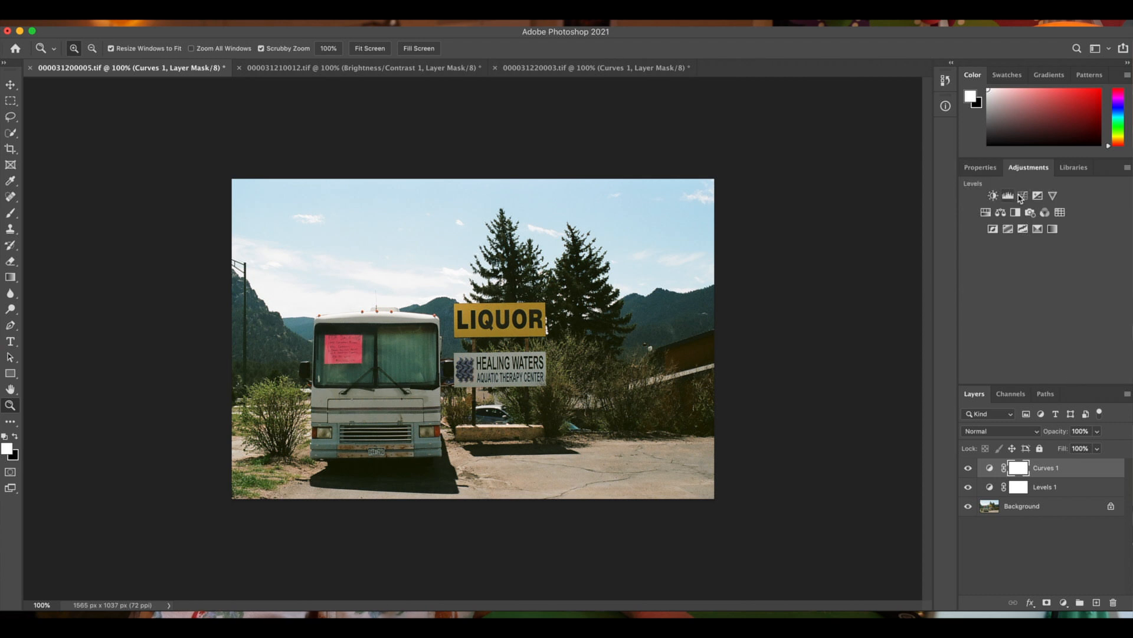
{"action": "left_click", "coordinate": [1023, 198]}
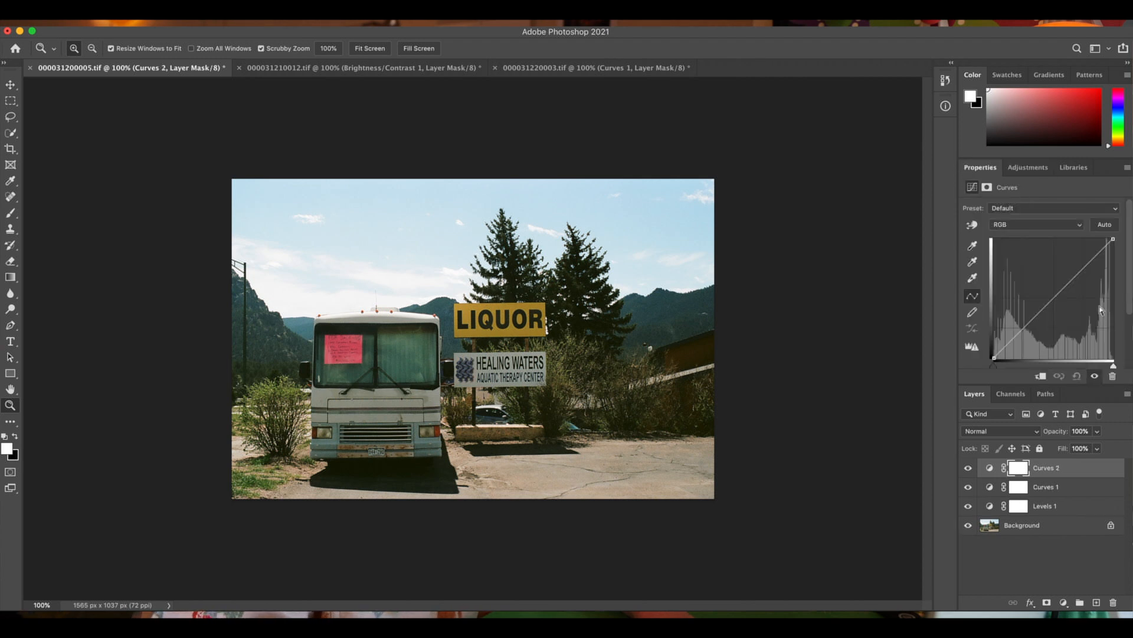
{"action": "double_click", "coordinate": [1052, 470]}
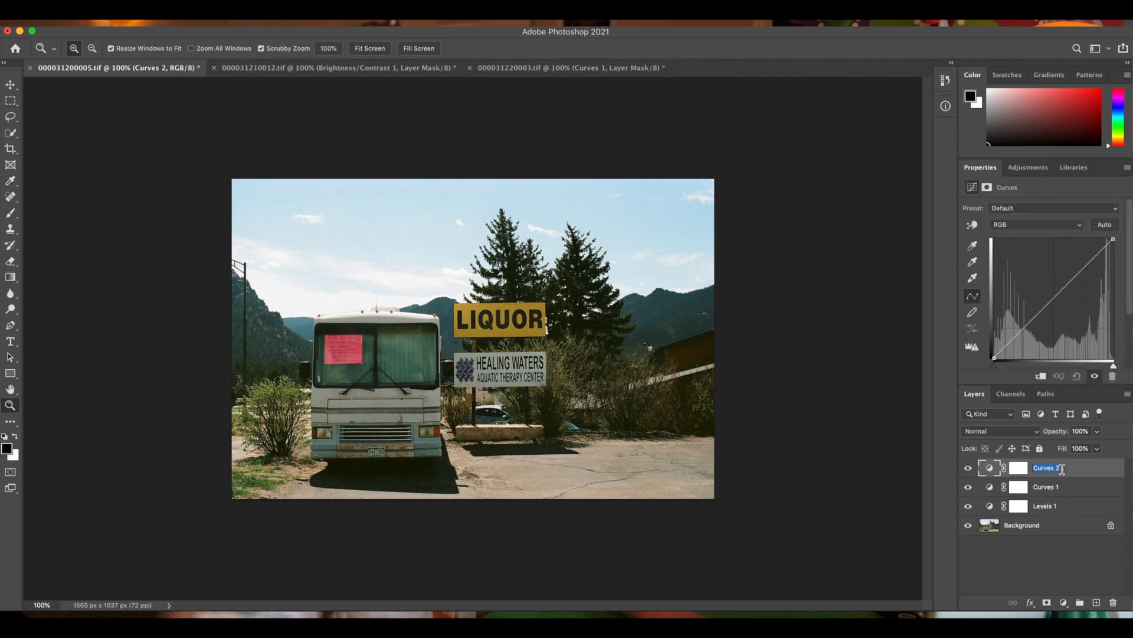
{"action": "type", "text": "white balance"}
- Rename the Curves 1 layer as contrast, and reselect the white balance layer
{"action": "left_click", "coordinate": [1046, 487]}
{"action": "right_click", "coordinate": [1046, 486]}
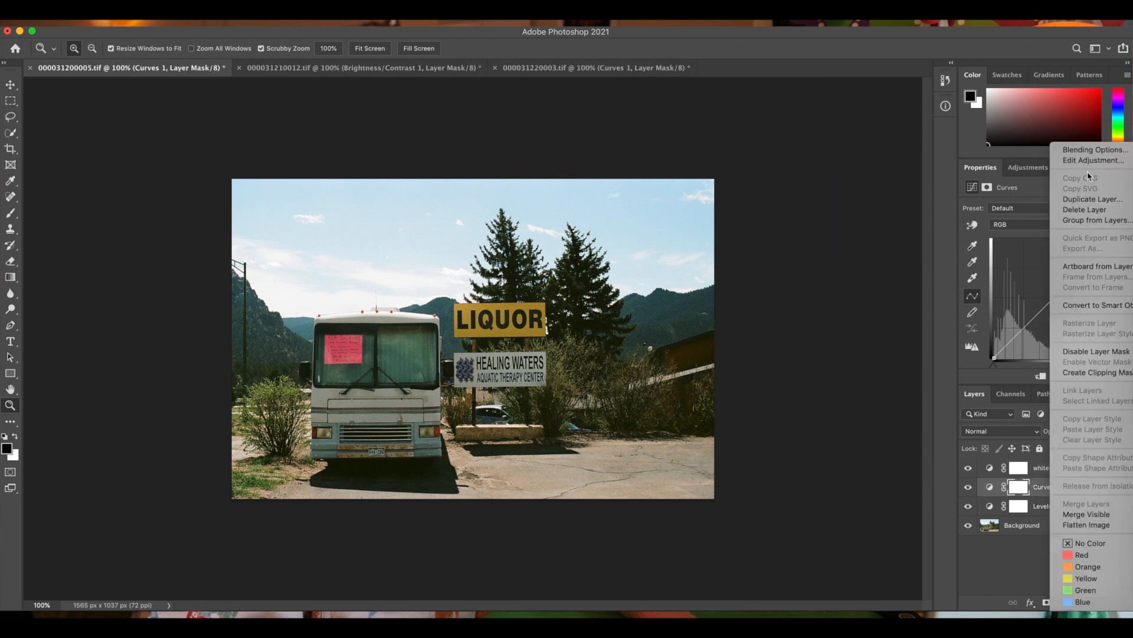
{"action": "left_click", "coordinate": [1040, 486]}
{"action": "double_click", "coordinate": [1046, 486]}
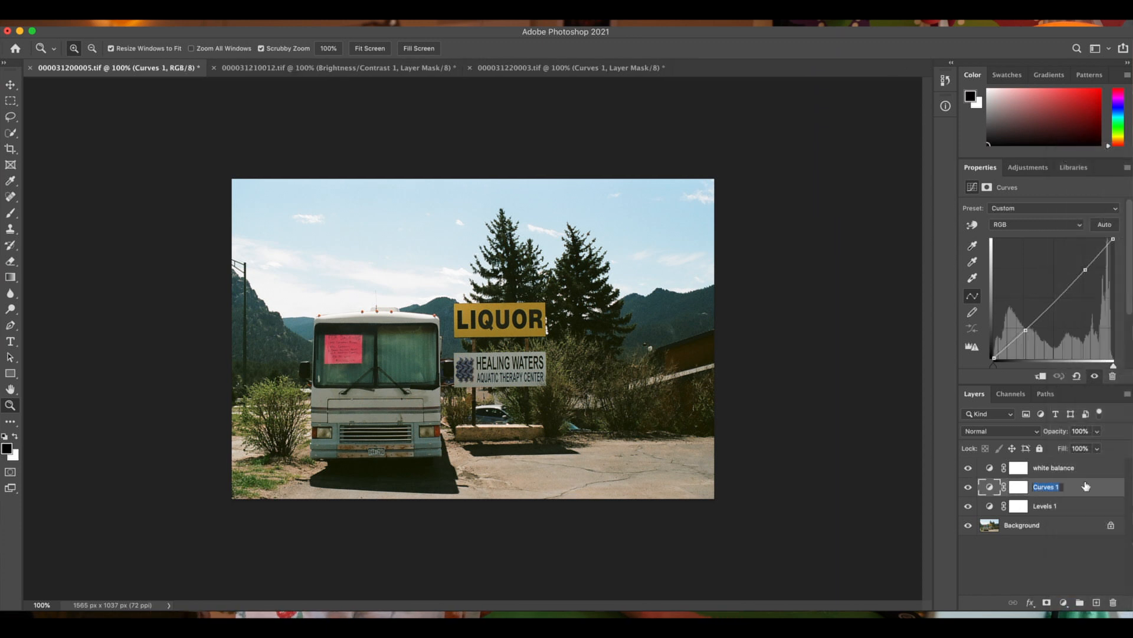
{"action": "type", "text": "contrast"}
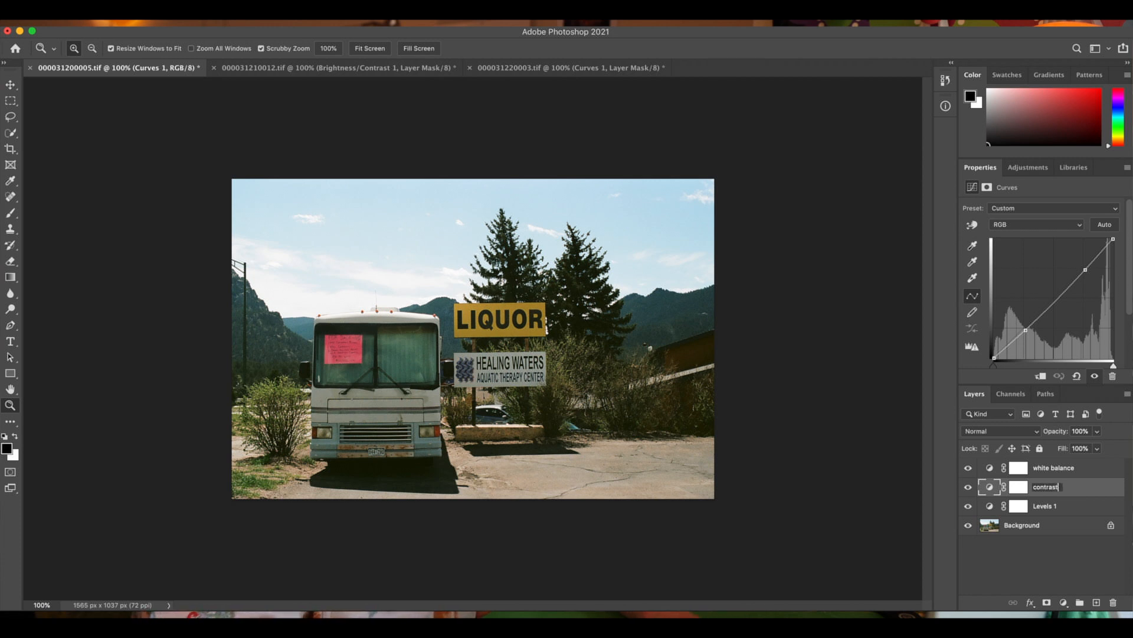
{"action": "key", "text": "Return"}
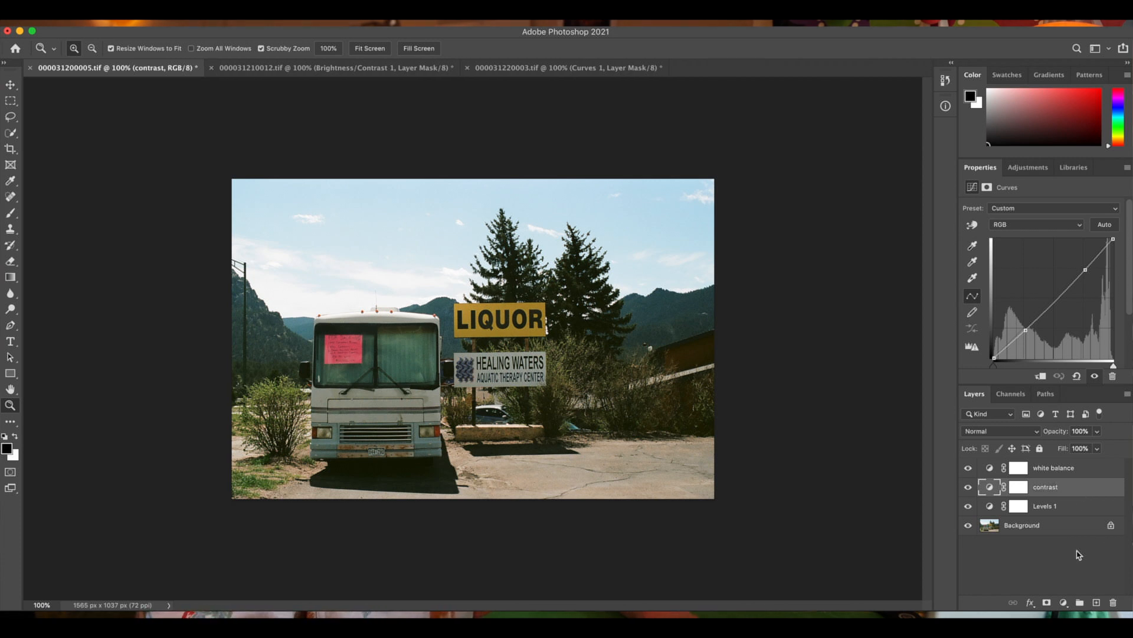
{"action": "left_click", "coordinate": [1056, 471]}
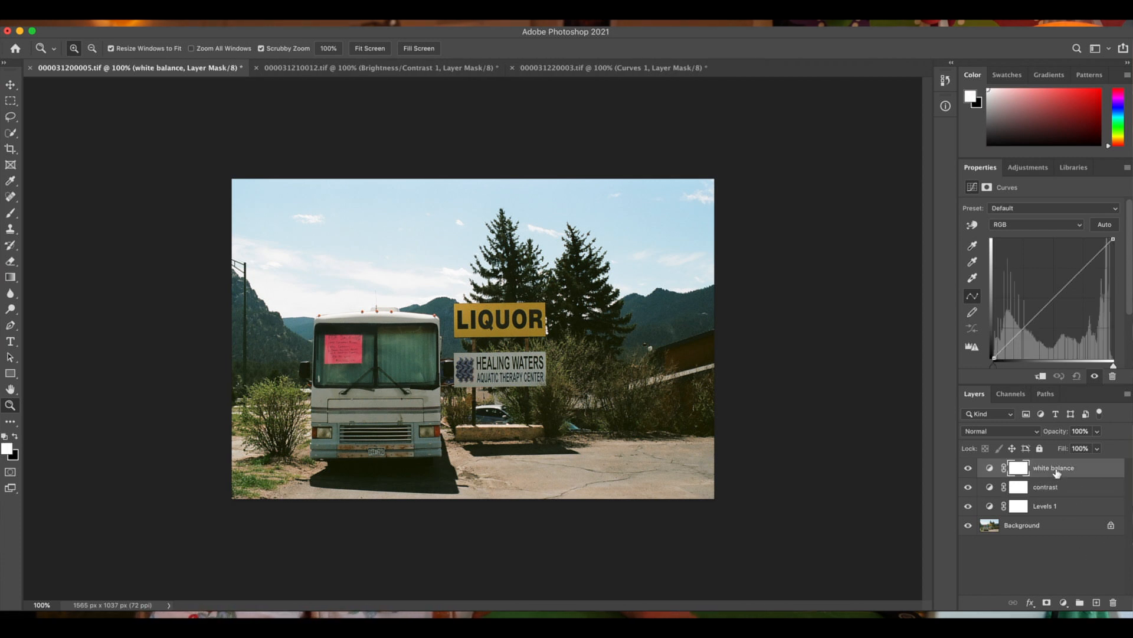
- On the white balance Curves layer, go through the color channels and lower the Green channel's midtones slightly
{"action": "left_click", "coordinate": [1046, 229]}
{"action": "left_click", "coordinate": [1015, 223]}
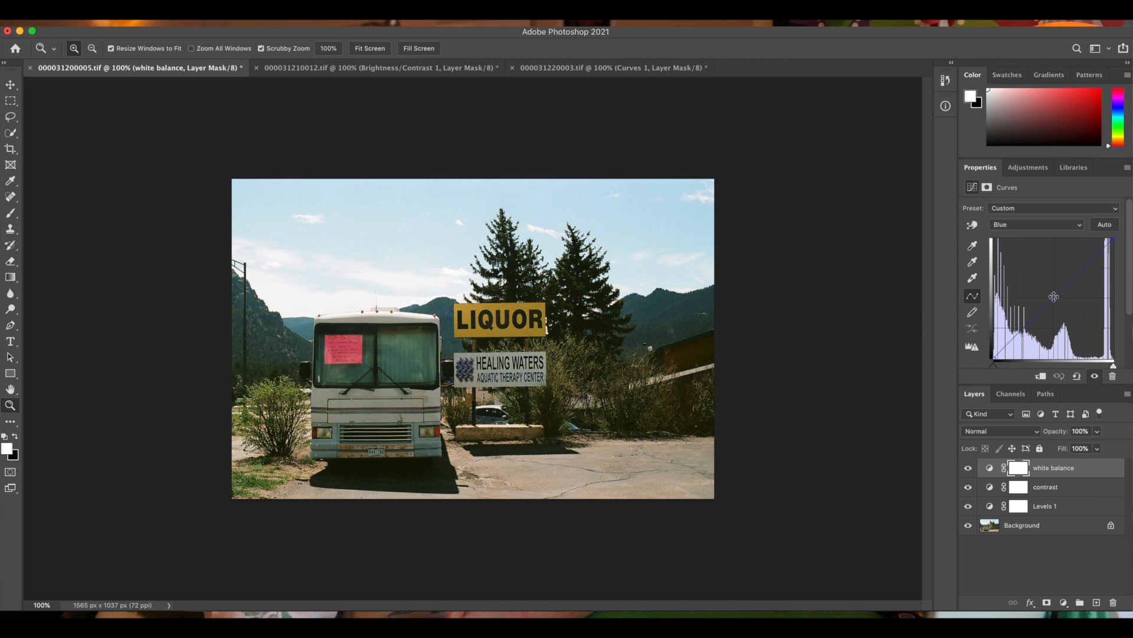
{"action": "key", "text": "alt+4"}
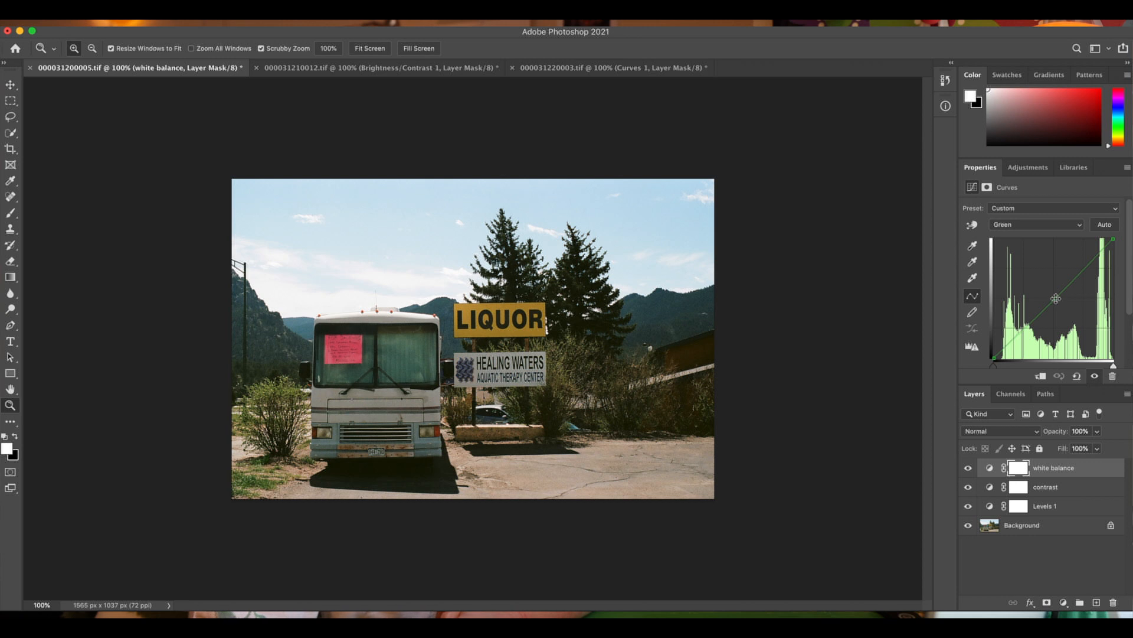
{"action": "left_click", "coordinate": [1034, 225]}
{"action": "left_click", "coordinate": [1021, 226]}
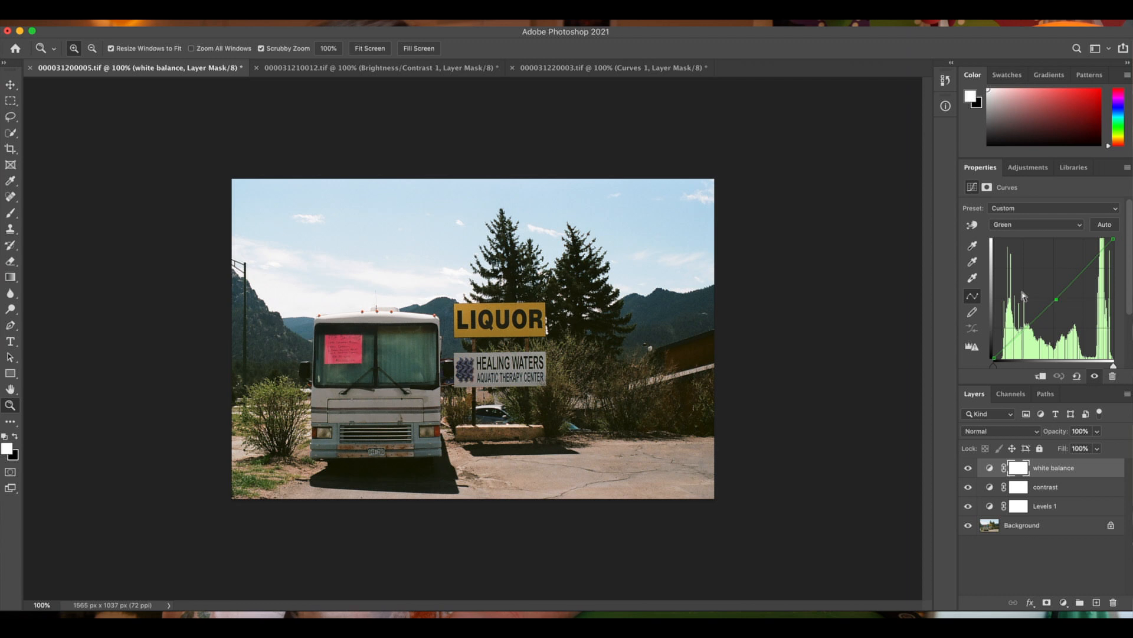
- Duplicate the Background layer within 000031200005.tif and name the copy edit
{"action": "left_click", "coordinate": [1050, 528]}
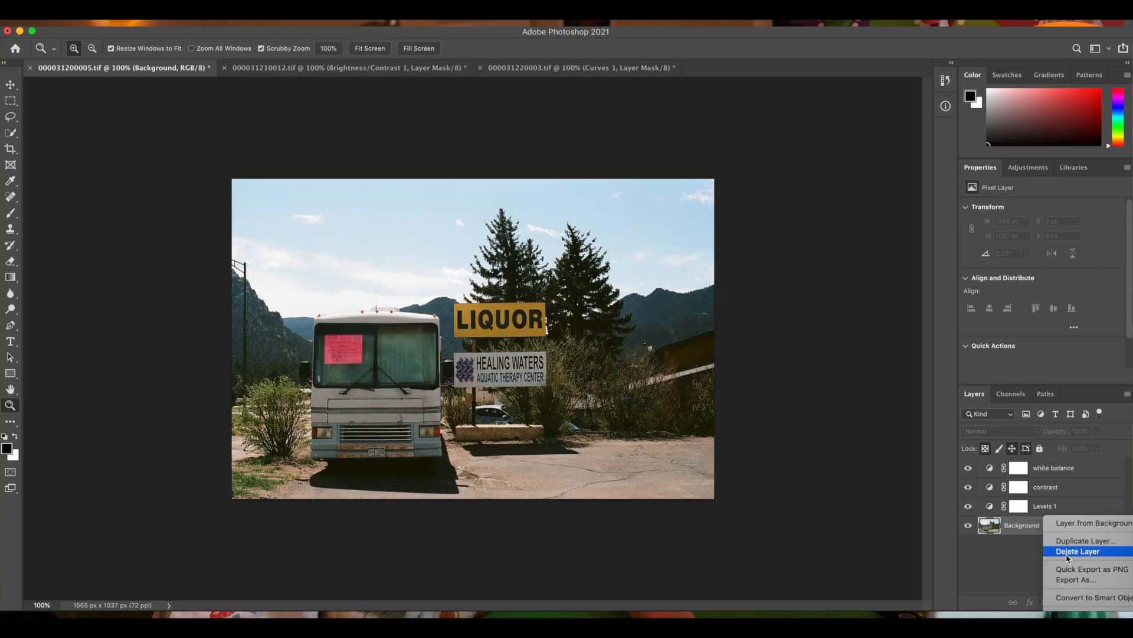
{"action": "left_click", "coordinate": [993, 555]}
{"action": "right_click", "coordinate": [1023, 524]}
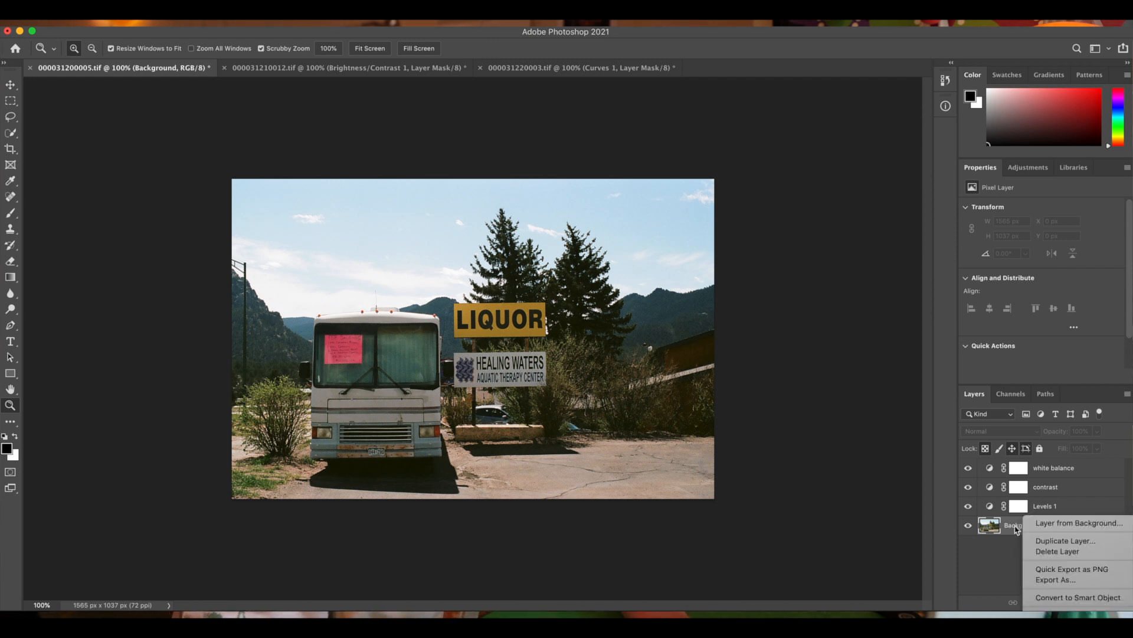
{"action": "left_click", "coordinate": [1055, 541]}
{"action": "type", "text": "edit"}
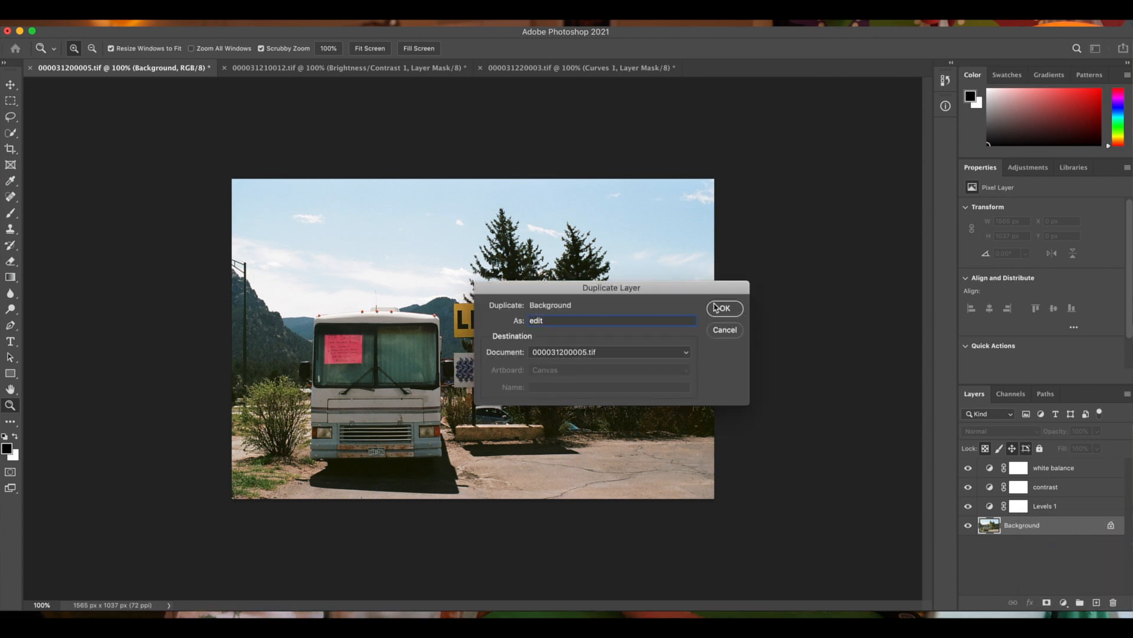
{"action": "left_click", "coordinate": [715, 307]}
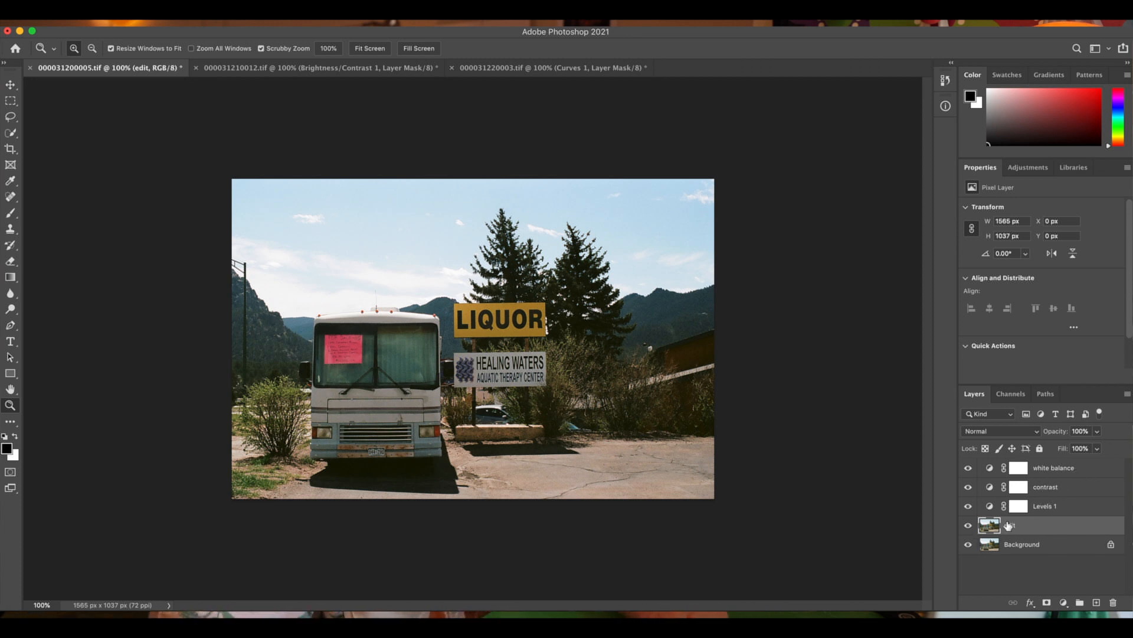
- Set up the Dodge tool on the edit layer with the Midtones range and 10% exposure
{"action": "left_click", "coordinate": [12, 311]}
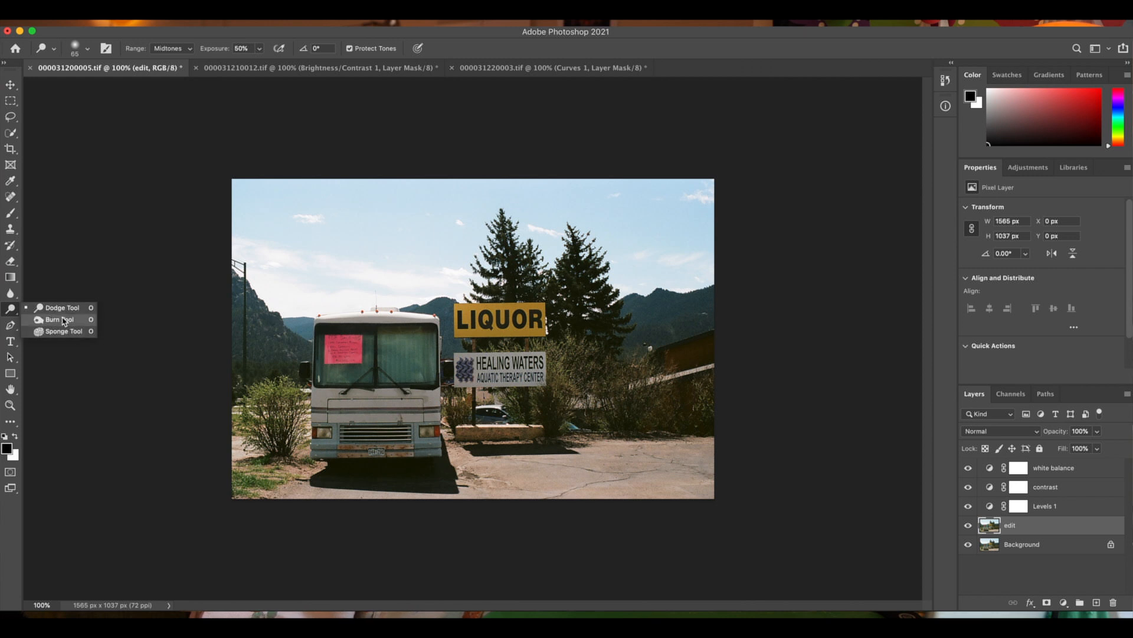
{"action": "left_click", "coordinate": [66, 308]}
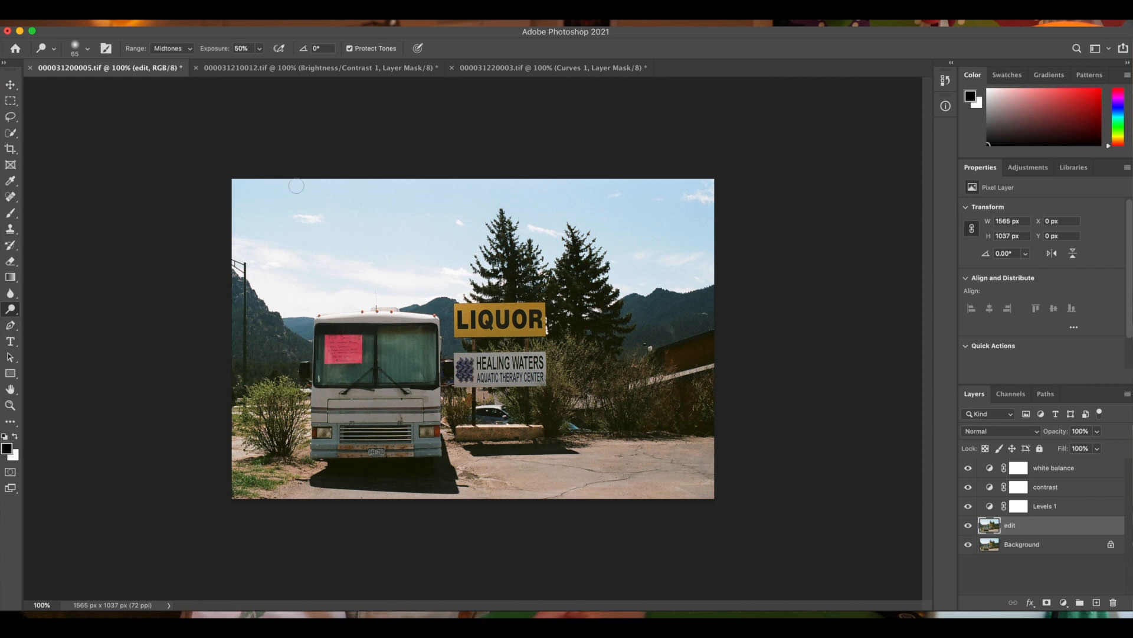
{"action": "left_click", "coordinate": [193, 51]}
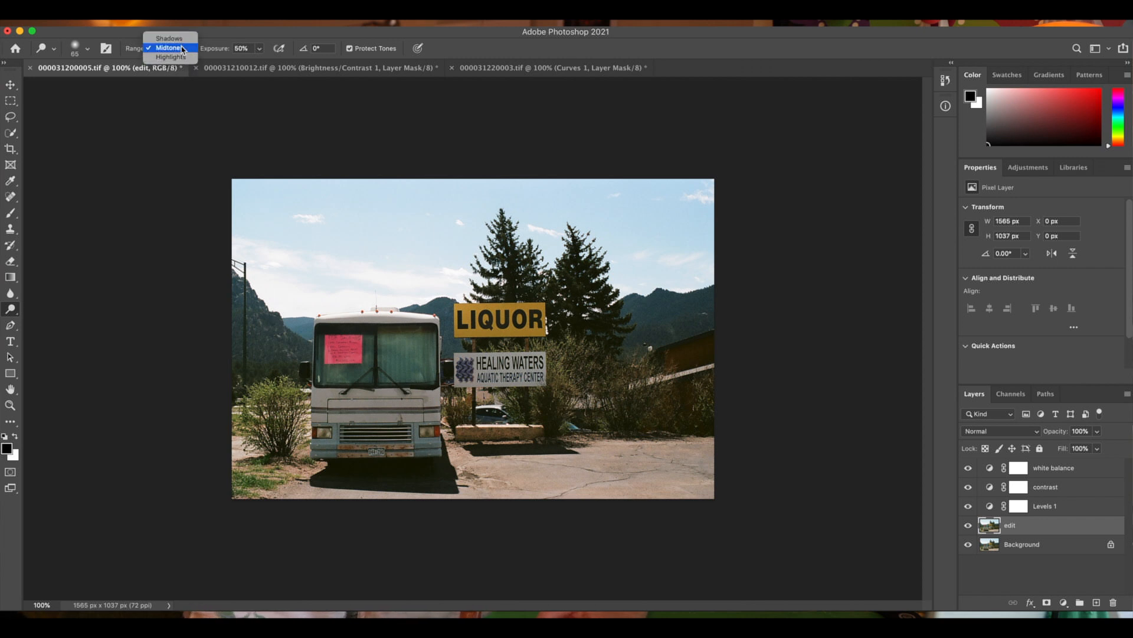
{"action": "left_click", "coordinate": [182, 50]}
{"action": "mouse_move", "coordinate": [425, 336]}
{"action": "left_mouse_down"}
{"action": "mouse_move", "coordinate": [382, 337]}
{"action": "mouse_move", "coordinate": [428, 342]}
{"action": "left_mouse_up"}
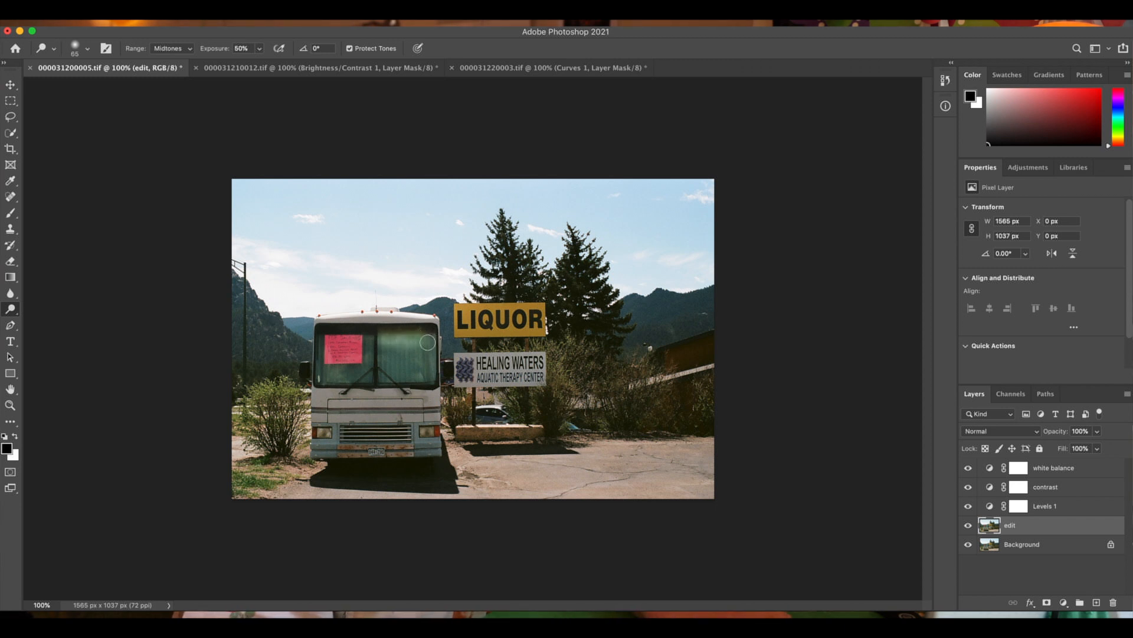
{"action": "left_click", "coordinate": [259, 49]}
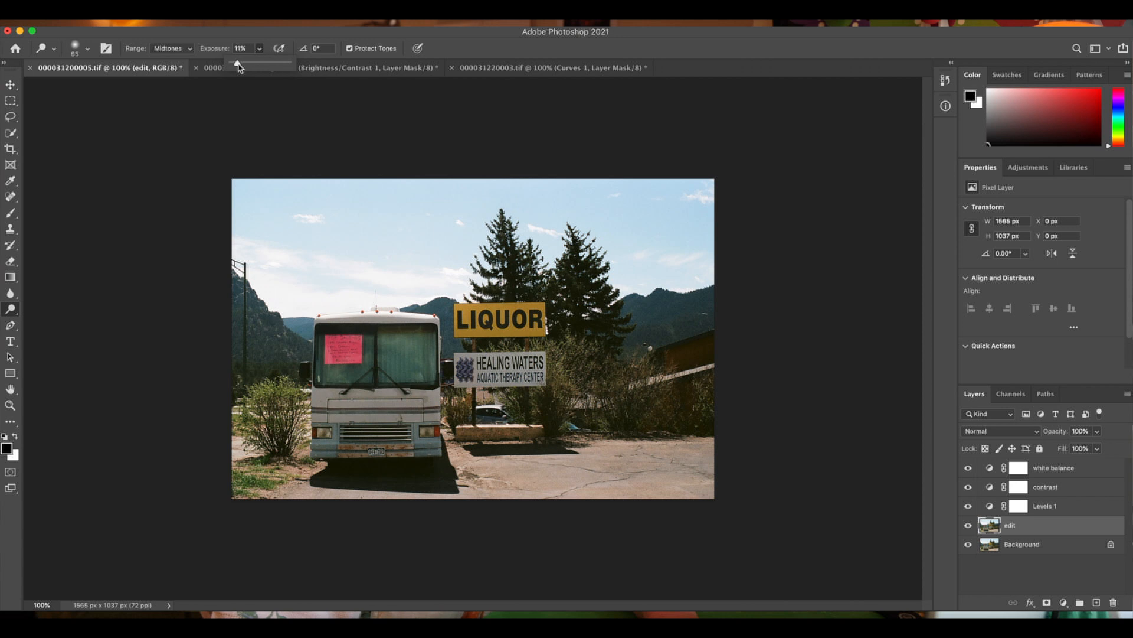
{"action": "left_click_drag", "start_coordinate": [238, 67], "coordinate": [237, 67]}
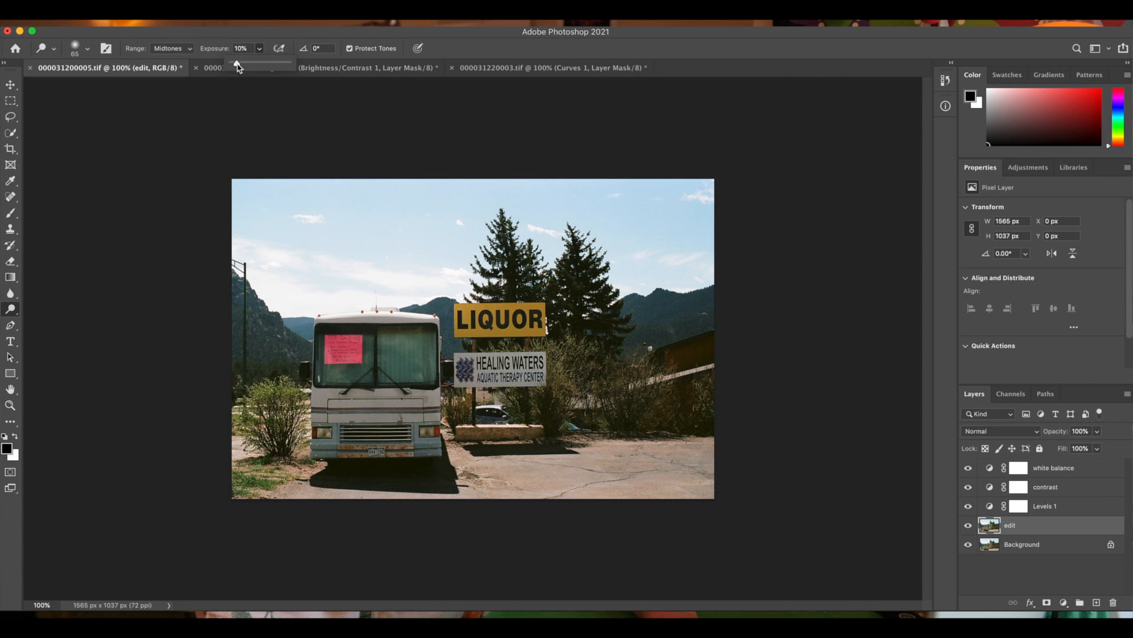
- Enlarge the Dodge brush to 200 px and brighten the lower front of the RV
{"action": "left_click", "coordinate": [88, 51]}
{"action": "left_click_drag", "start_coordinate": [95, 90], "coordinate": [96, 90]}
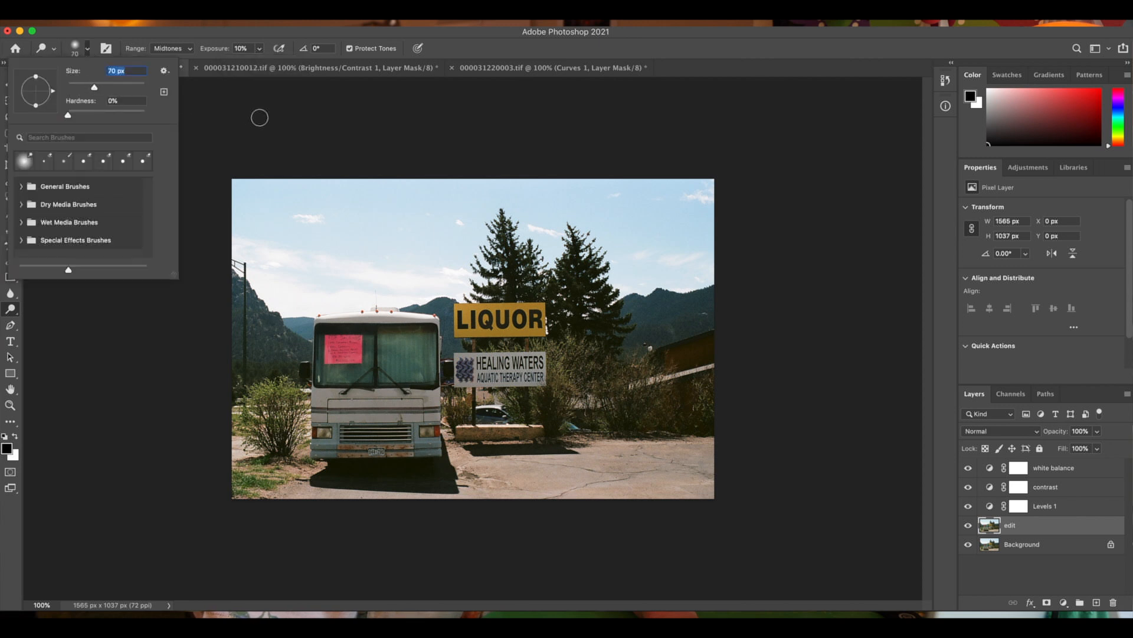
{"action": "left_click", "coordinate": [353, 150]}
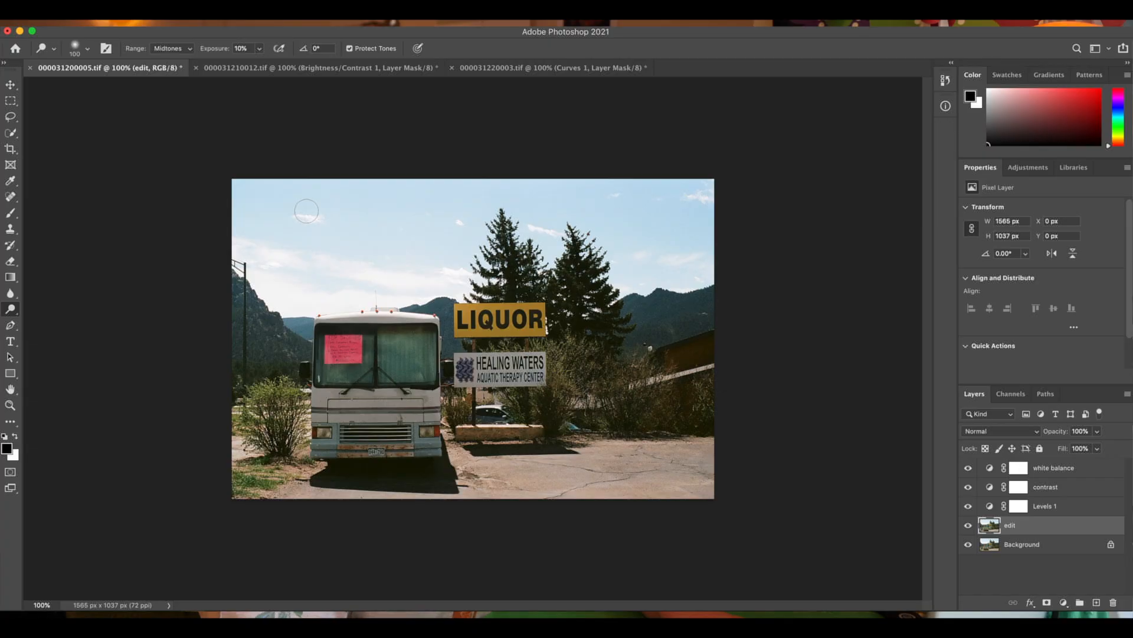
{"action": "key", "text": "bracketright"}
{"action": "key", "text": "bracketright"}
{"action": "key", "text": "bracketright"}
{"action": "key", "text": "bracketright"}
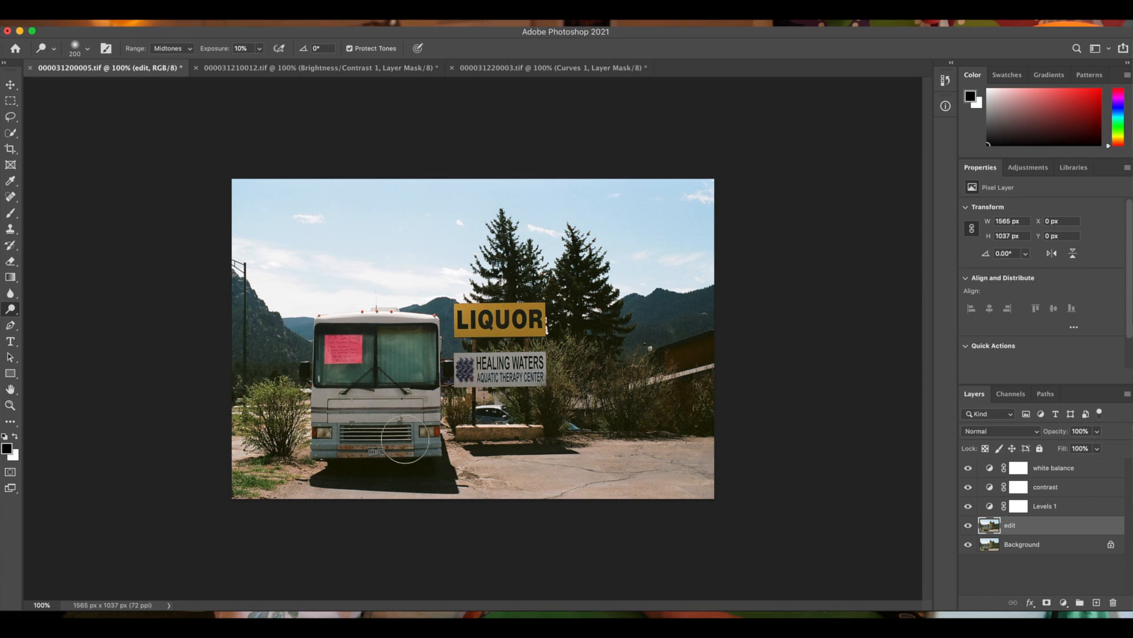
{"action": "mouse_move", "coordinate": [320, 438]}
{"action": "left_mouse_down"}
{"action": "mouse_move", "coordinate": [433, 435]}
{"action": "mouse_move", "coordinate": [434, 425]}
{"action": "left_mouse_up"}
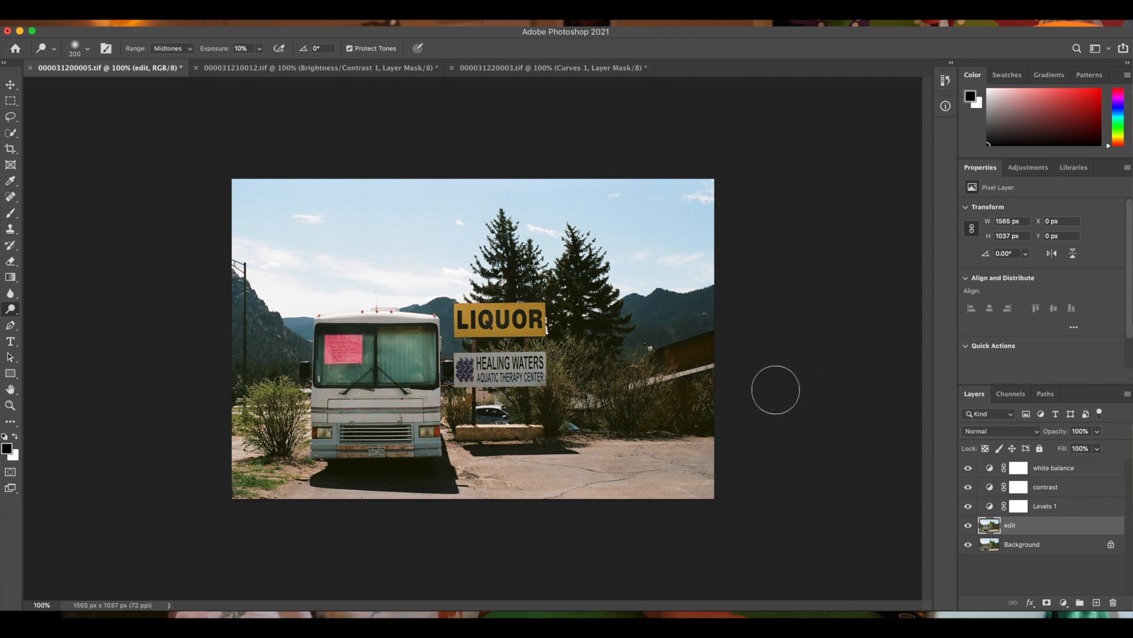
- Reduce the Dodge brush size to 40 px
{"action": "key", "text": "bracketleft"}
{"action": "key", "text": "bracketleft"}
{"action": "key", "text": "bracketleft"}
{"action": "key", "text": "bracketleft"}
{"action": "key", "text": "bracketleft"}
{"action": "key", "text": "bracketleft"}
{"action": "key", "text": "bracketleft"}
{"action": "key", "text": "bracketleft"}
{"action": "key", "text": "bracketleft"}
{"action": "key", "text": "bracketleft"}
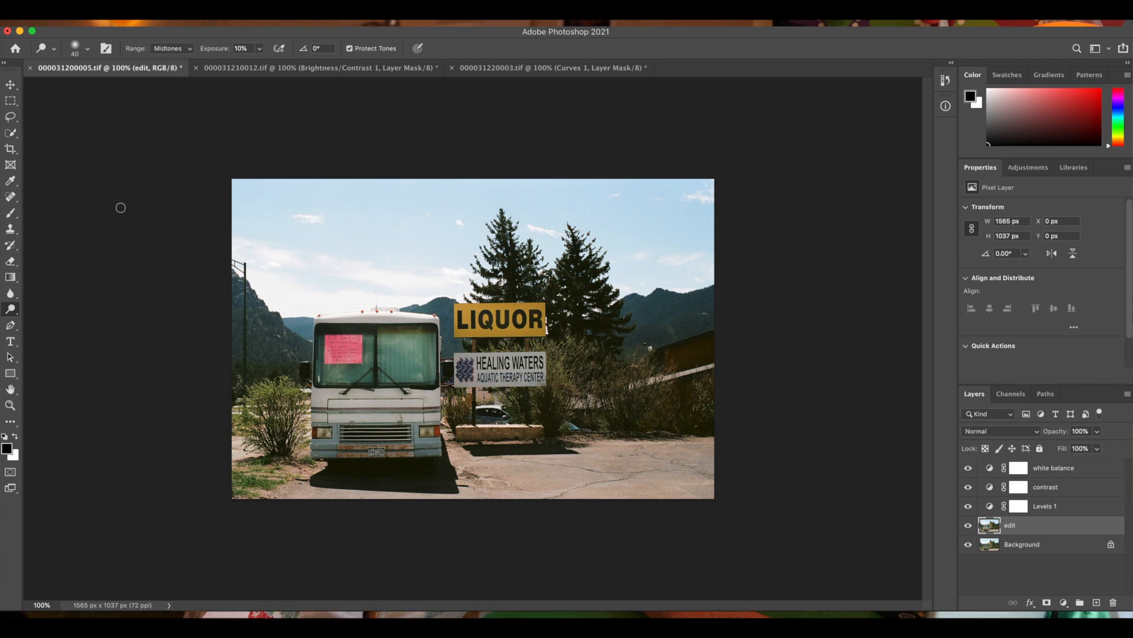
- Burn the pink sign in the RV's windshield using the Midtones range, 15% exposure and a 45 px brush
{"action": "right_click", "coordinate": [10, 311]}
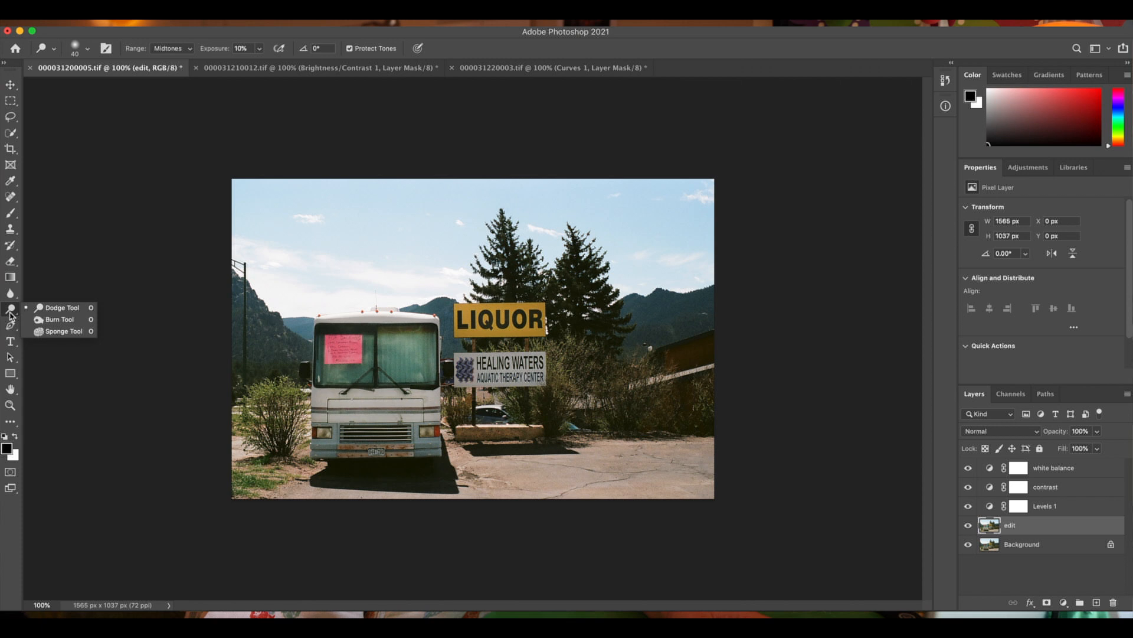
{"action": "left_click", "coordinate": [60, 321]}
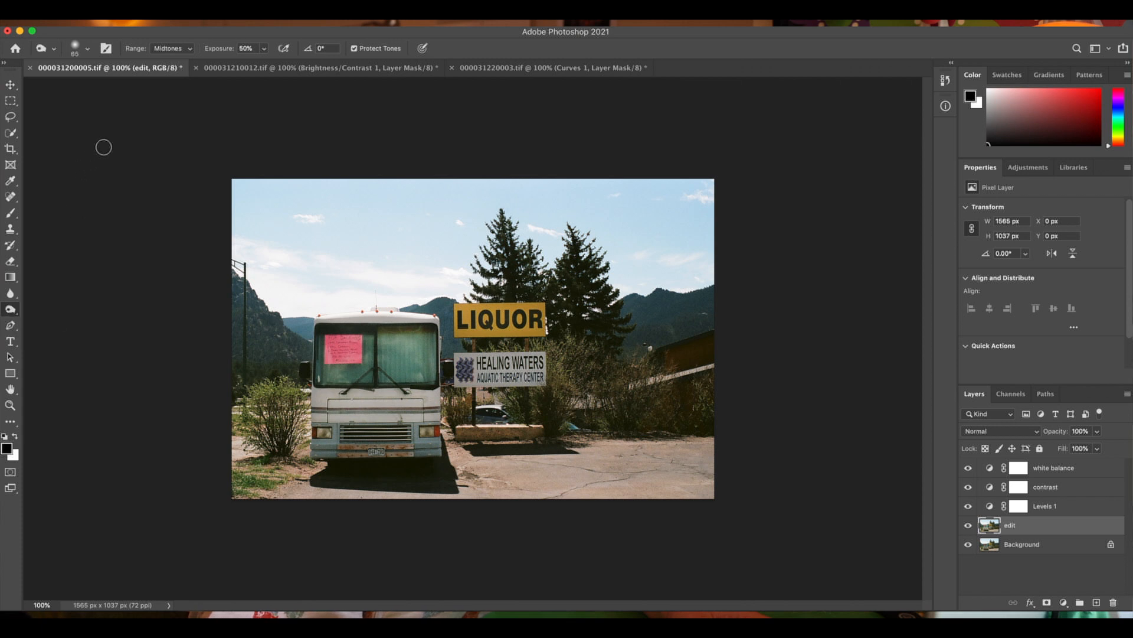
{"action": "left_click", "coordinate": [265, 49]}
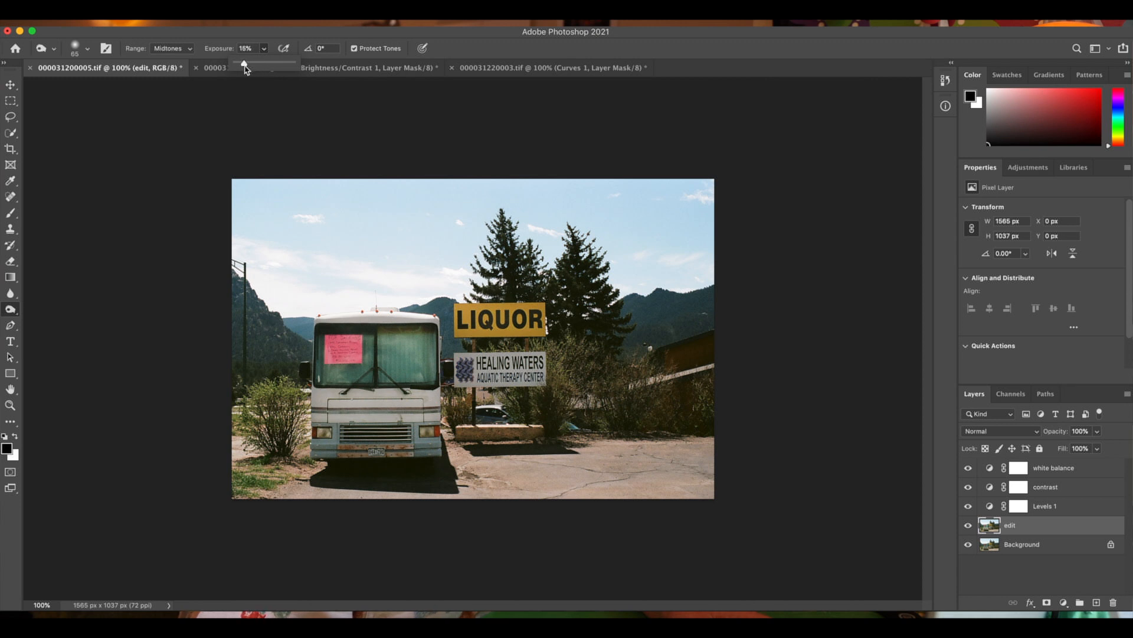
{"action": "left_click", "coordinate": [332, 343]}
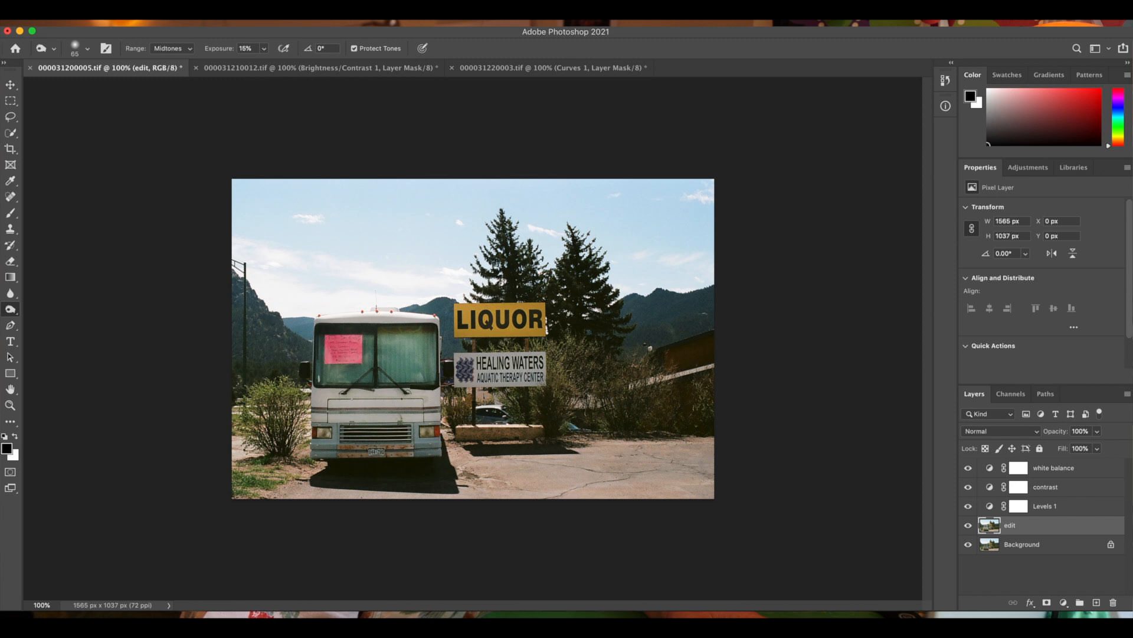
{"action": "key", "text": "["}
{"action": "key", "text": "["}
{"action": "left_click_drag", "start_coordinate": [327, 340], "coordinate": [355, 357]}
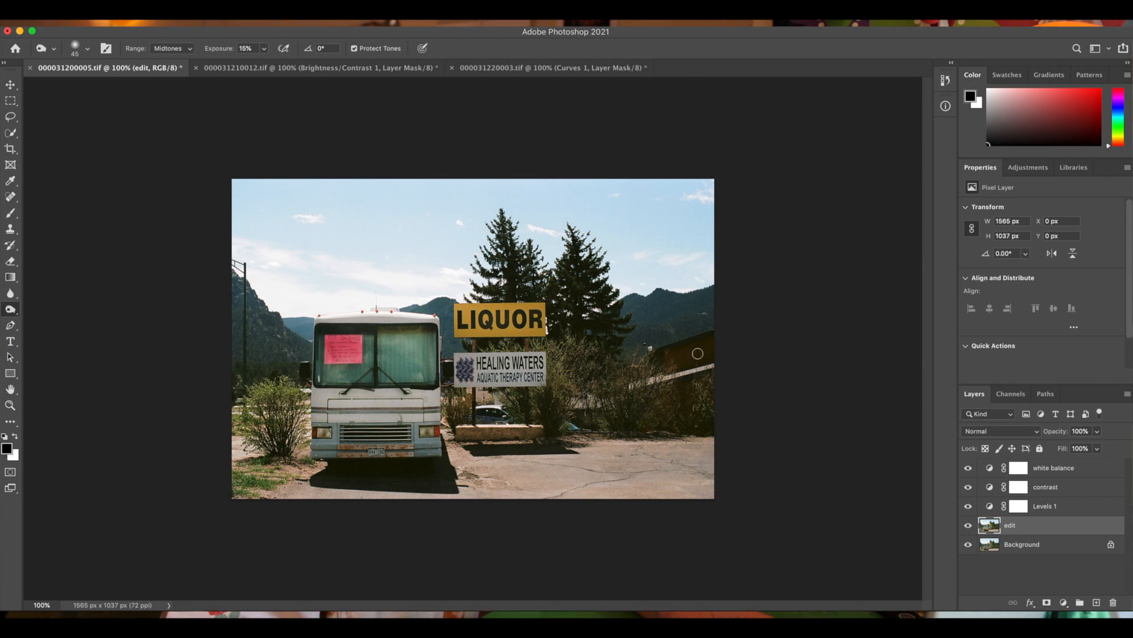
- Switch to the Move tool, deselect the layers, and compare the RV photo with and without the edit and adjustment layers
{"action": "key", "text": "v"}
{"action": "left_click", "coordinate": [793, 292]}
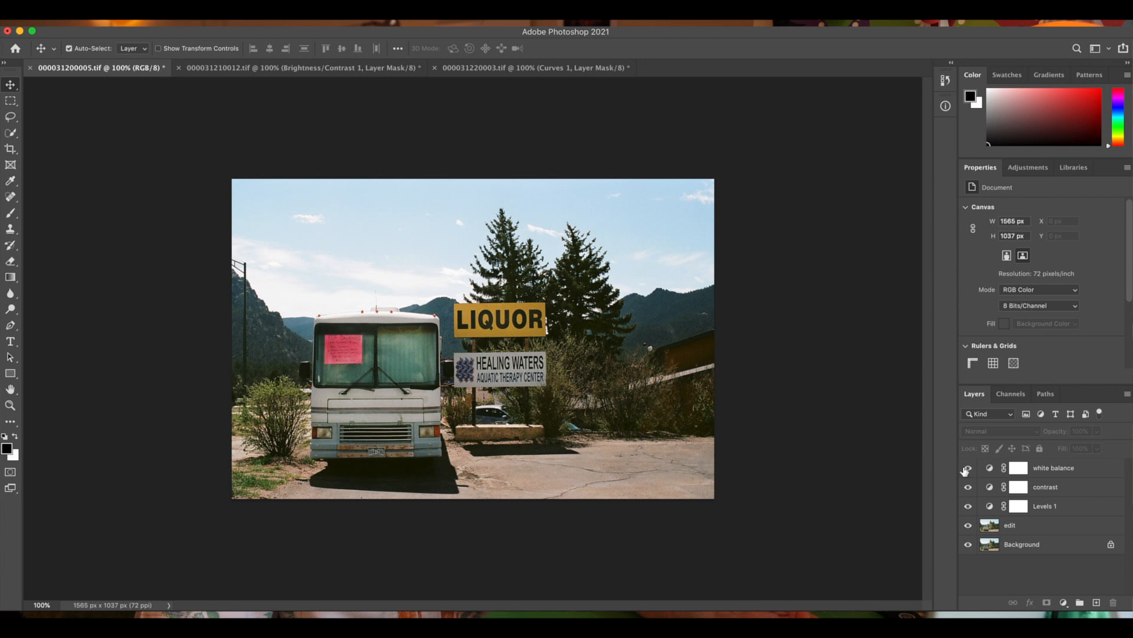
{"action": "left_click", "coordinate": [968, 529]}
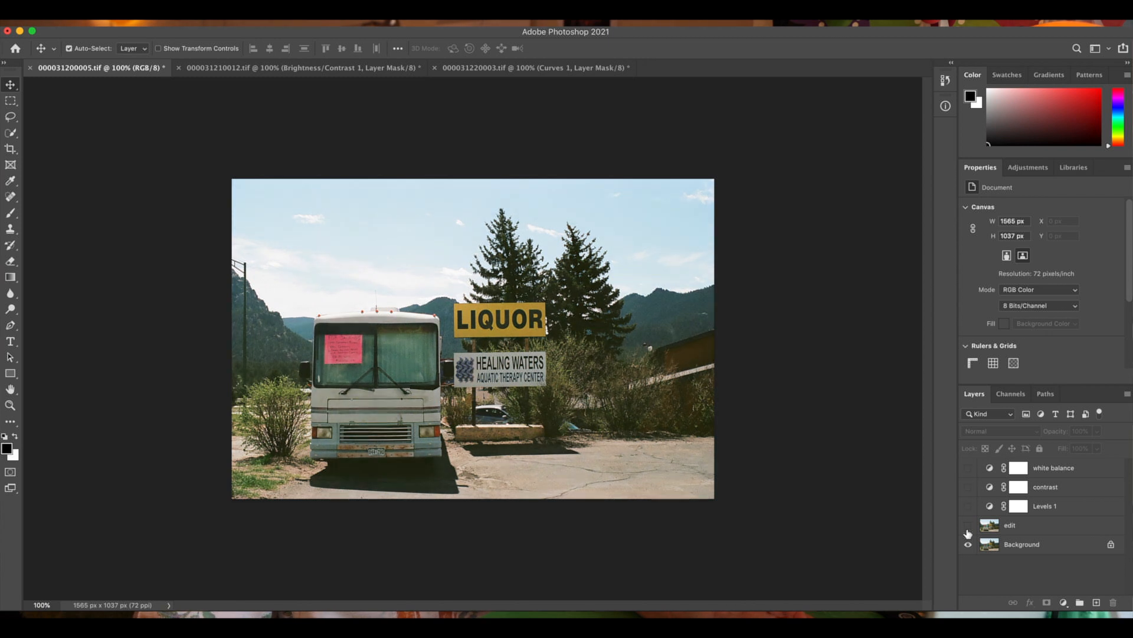
{"action": "left_click_drag", "start_coordinate": [968, 532], "coordinate": [962, 469]}
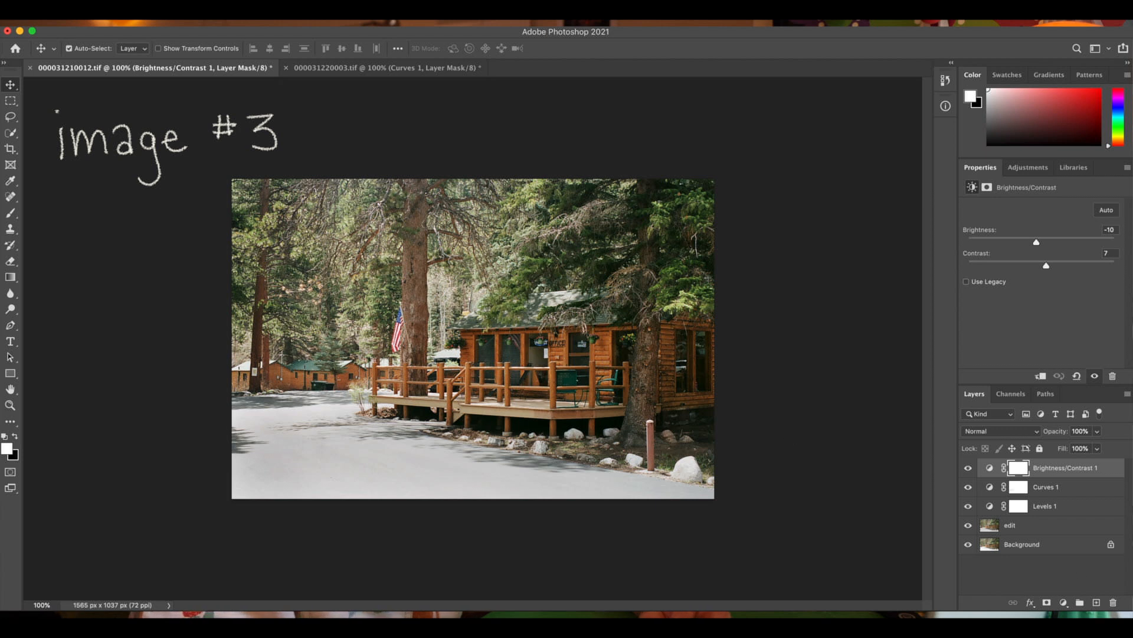
- Compare the cabin photo with and without its edit and adjustment layers
{"action": "left_click", "coordinate": [968, 469]}
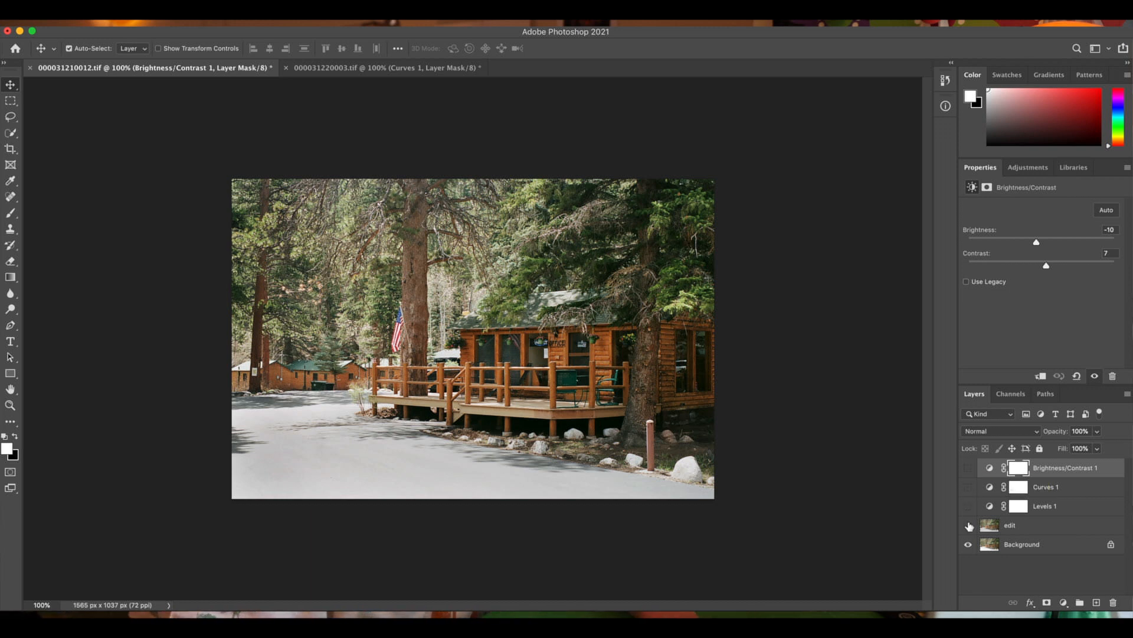
{"action": "left_click", "coordinate": [968, 525]}
{"action": "left_click_drag", "start_coordinate": [969, 526], "coordinate": [967, 476]}
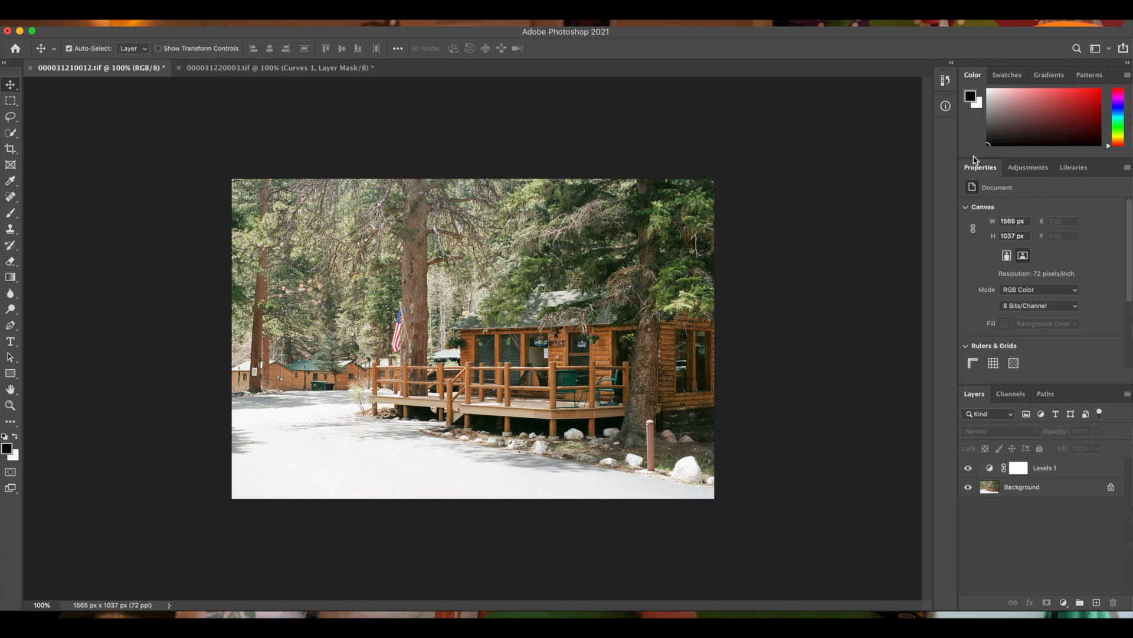
- Add a Curves adjustment layer above Levels 1 on the cabin photo, with one highlight point and one shadow point
{"action": "left_click", "coordinate": [1027, 168]}
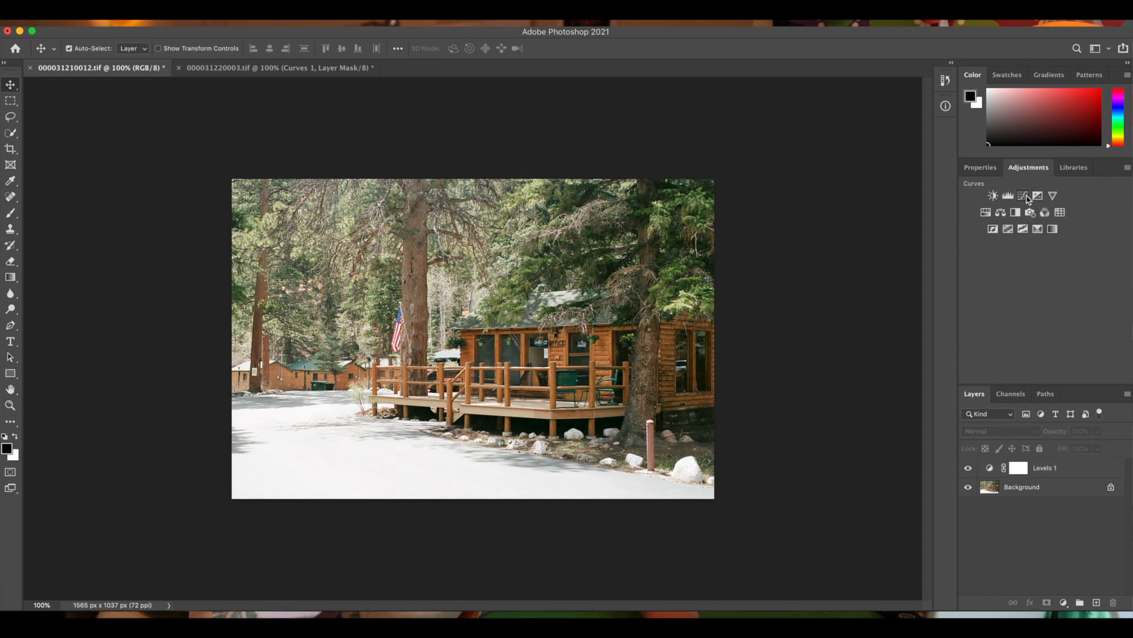
{"action": "left_click", "coordinate": [1025, 196]}
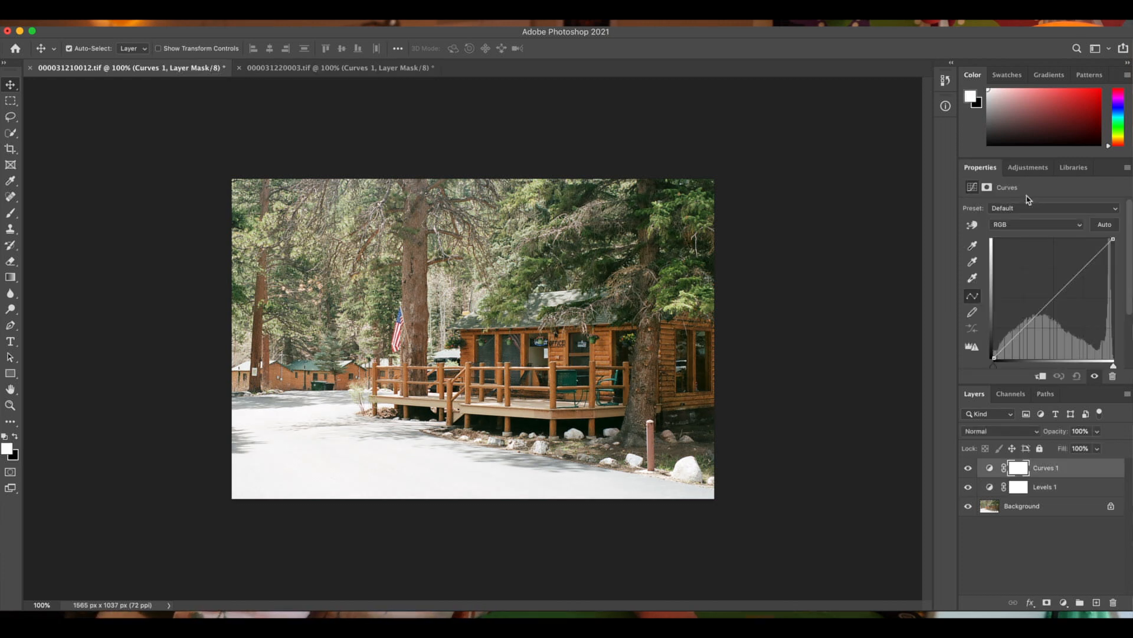
{"action": "left_click", "coordinate": [1085, 268]}
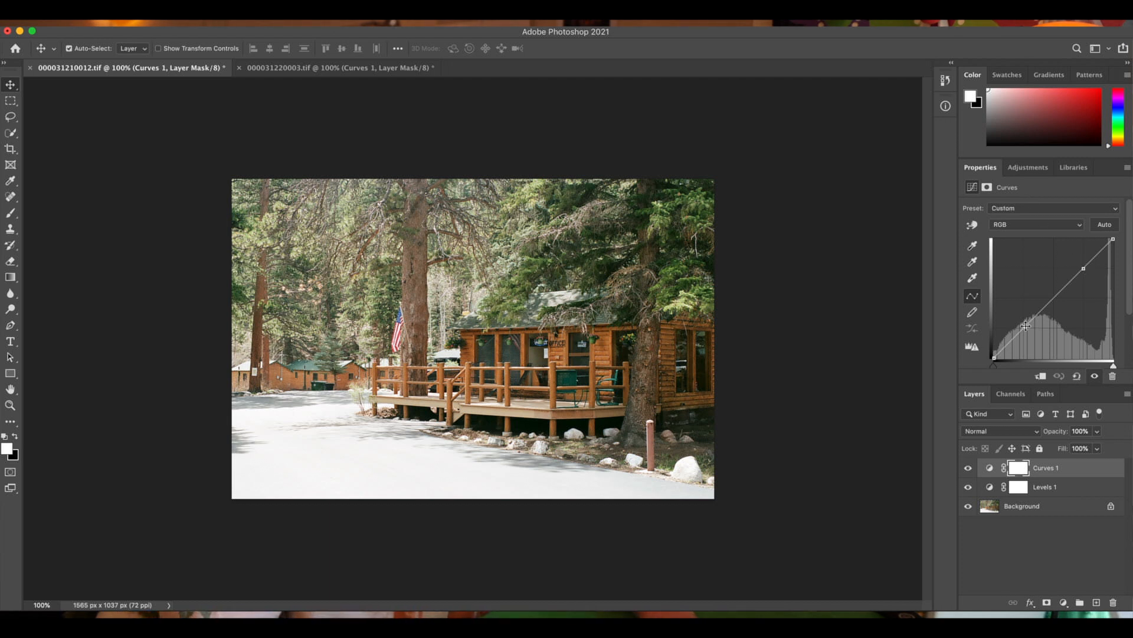
{"action": "left_click_drag", "start_coordinate": [1026, 327], "coordinate": [1025, 326]}
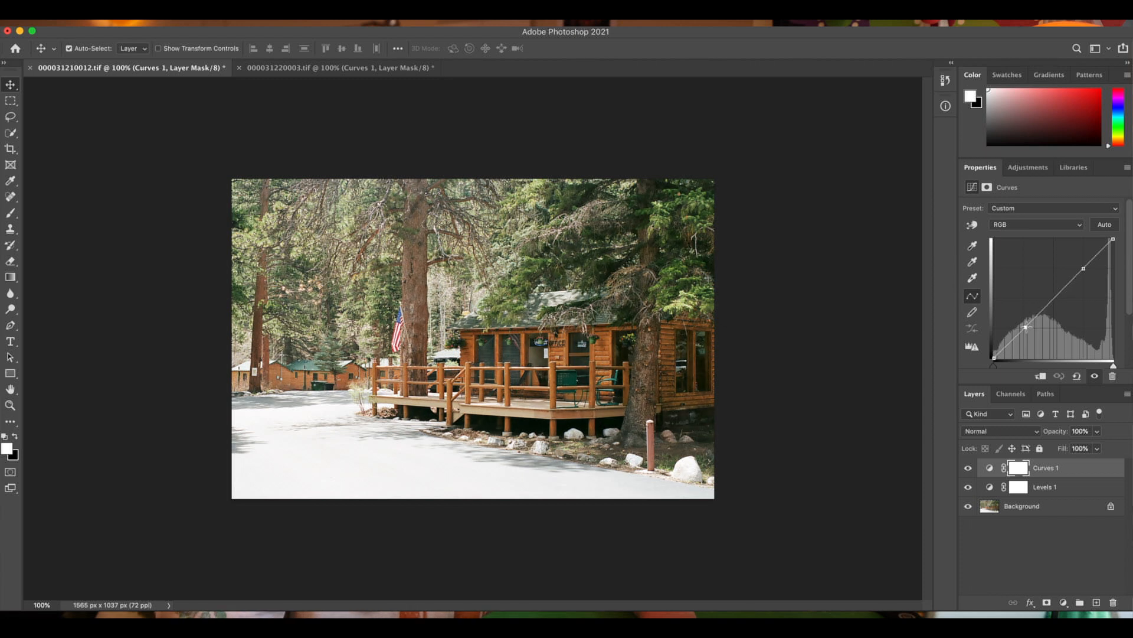
- Adjust the RGB curve's two points, lowering the highlights and slightly lowering the shadows
{"action": "left_click_drag", "start_coordinate": [1085, 268], "coordinate": [1088, 274]}
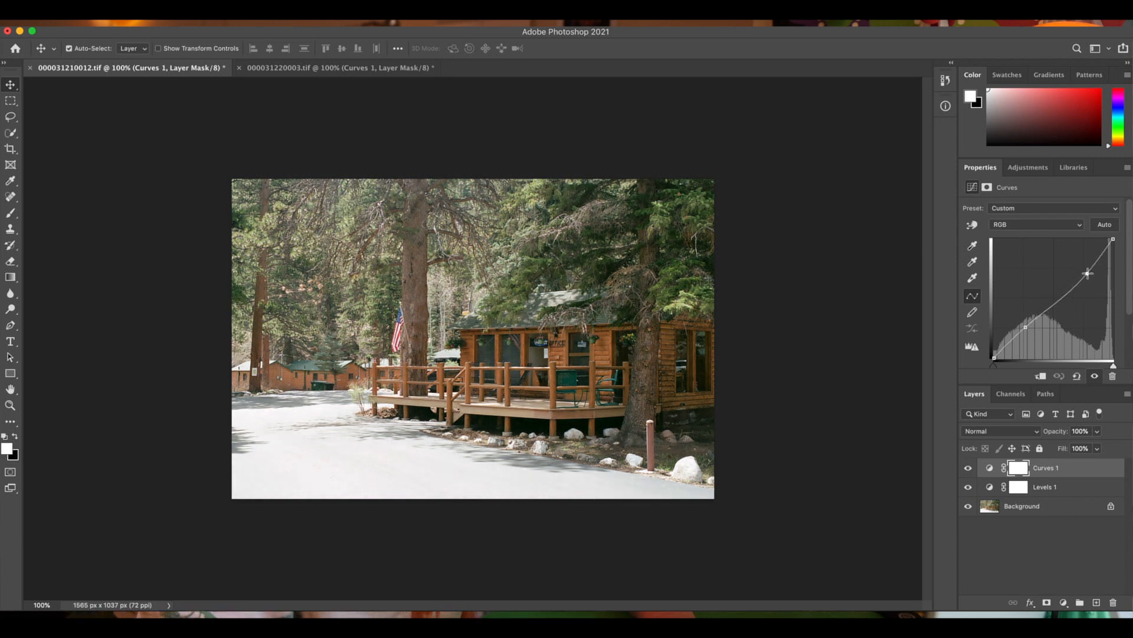
{"action": "left_click_drag", "start_coordinate": [1087, 273], "coordinate": [1084, 269]}
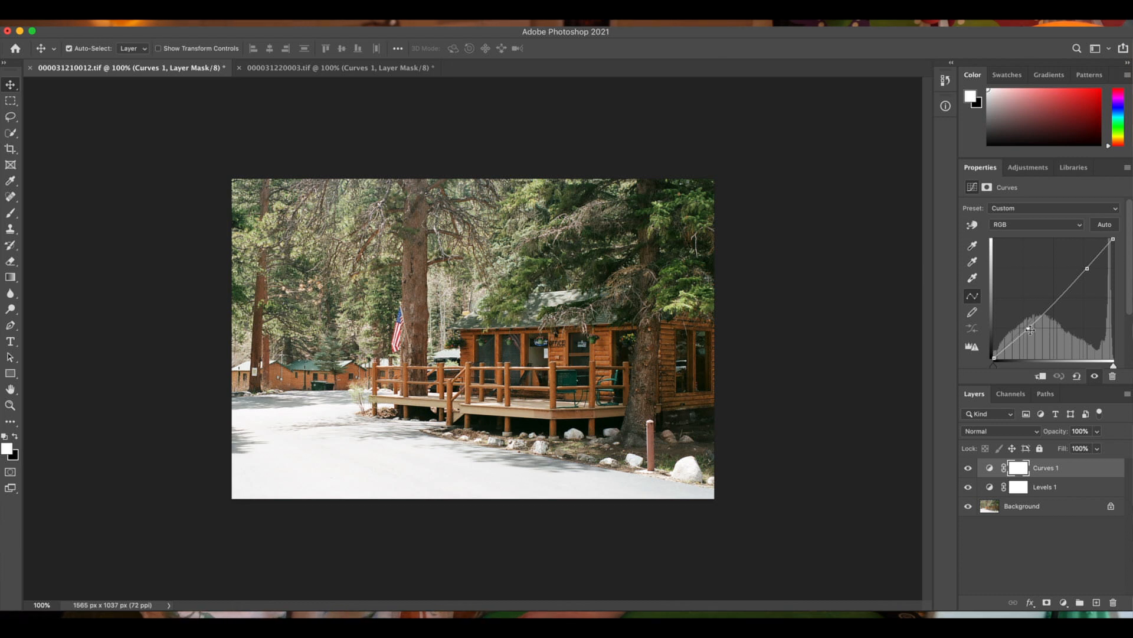
{"action": "left_click_drag", "start_coordinate": [1029, 329], "coordinate": [1028, 330]}
{"action": "left_click_drag", "start_coordinate": [1087, 269], "coordinate": [1089, 273]}
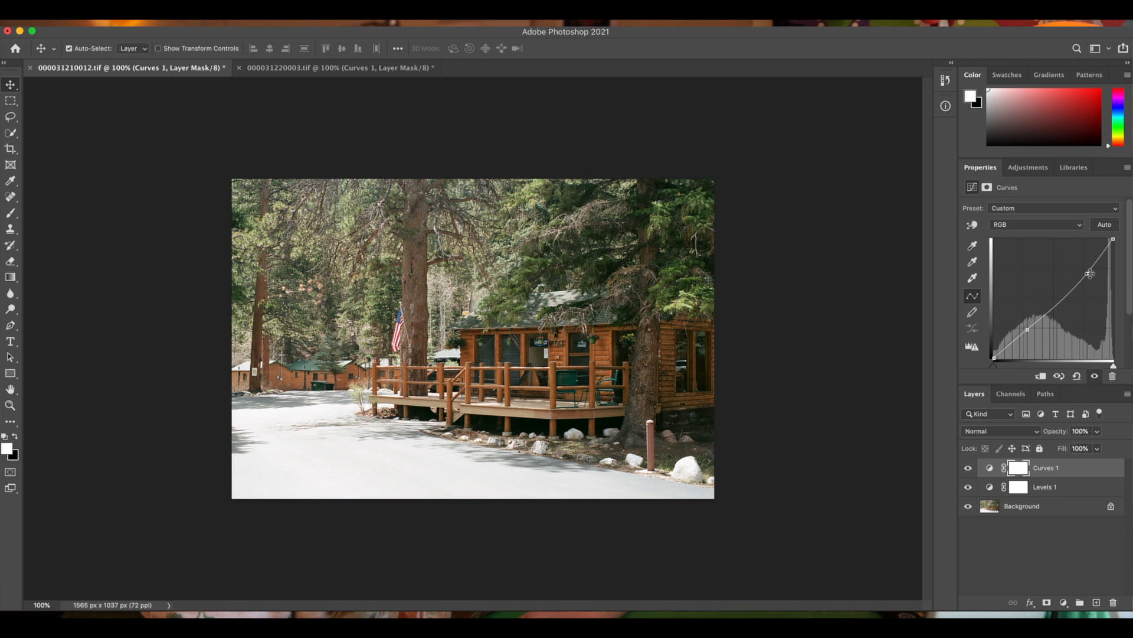
- Lower the RGB curve's highlight point slightly on the cabin photo and duplicate the Background layer as edit
{"action": "left_click_drag", "start_coordinate": [1089, 272], "coordinate": [1086, 275]}
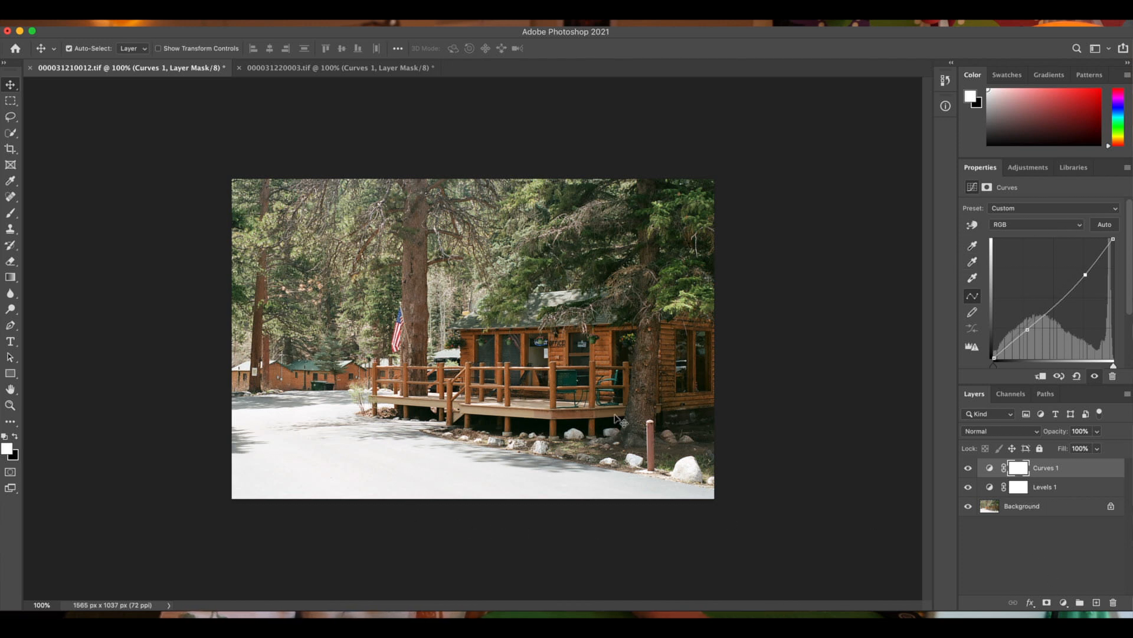
{"action": "left_click", "coordinate": [1031, 510]}
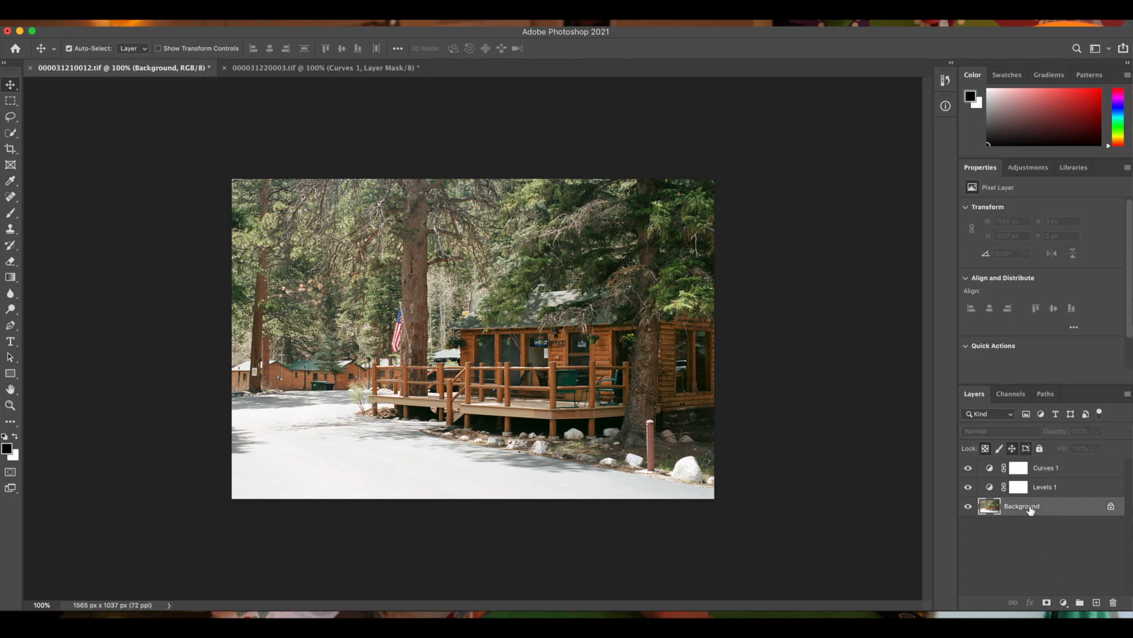
{"action": "right_click", "coordinate": [1032, 510]}
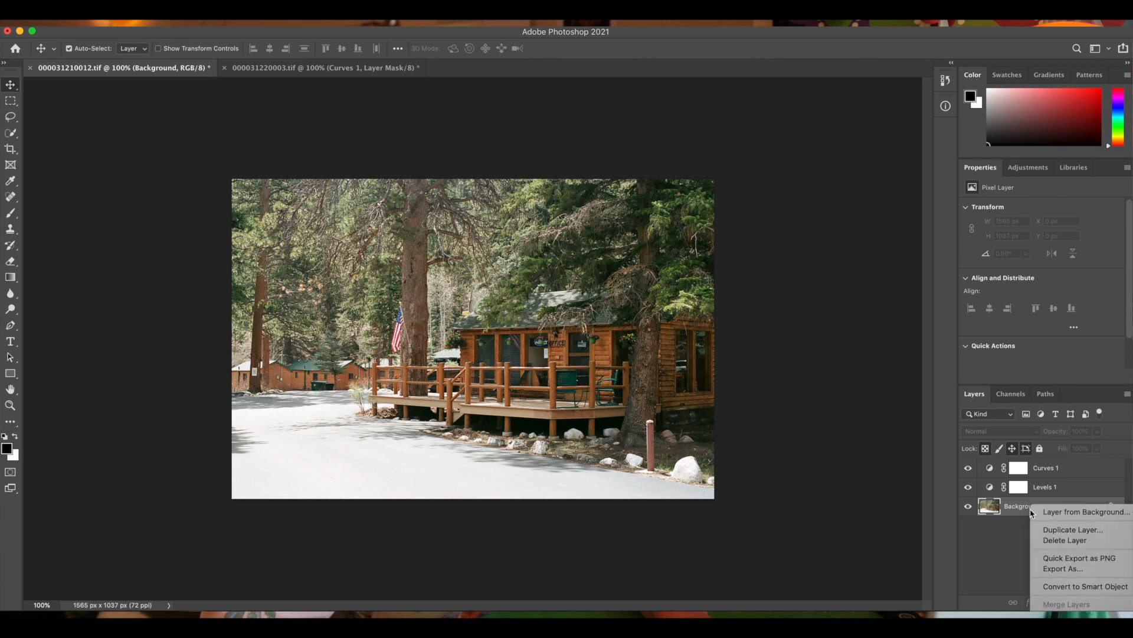
{"action": "left_click", "coordinate": [1057, 529]}
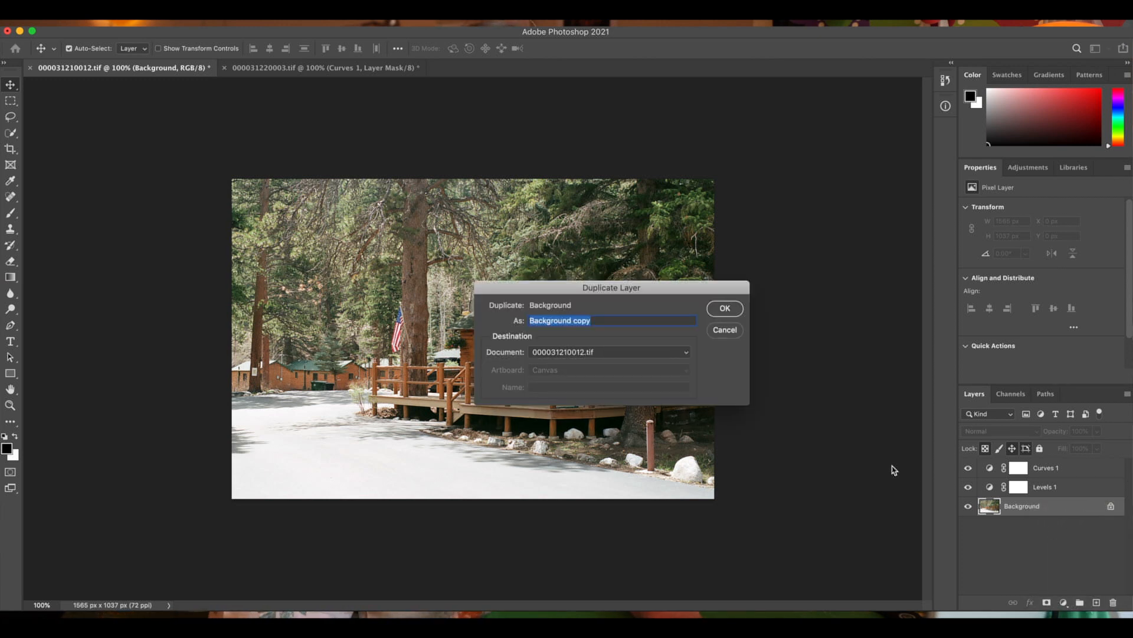
{"action": "type", "text": "edit"}
{"action": "left_click", "coordinate": [730, 307]}
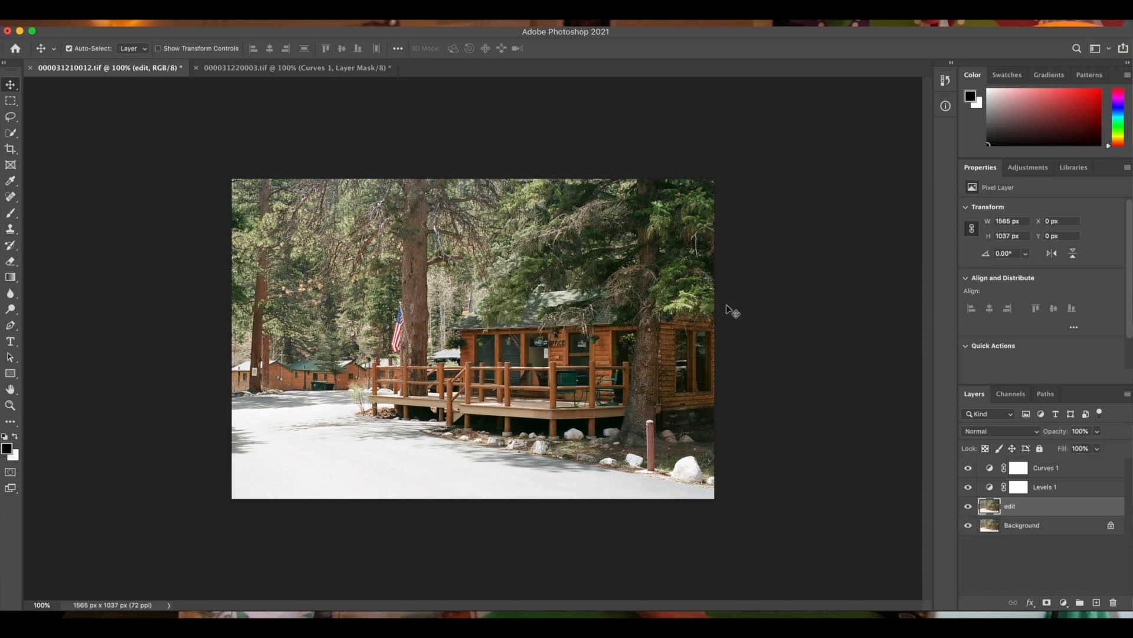
- Select the road with the Quick Selection tool as a new selection, using a 150 px brush
{"action": "left_click", "coordinate": [9, 134]}
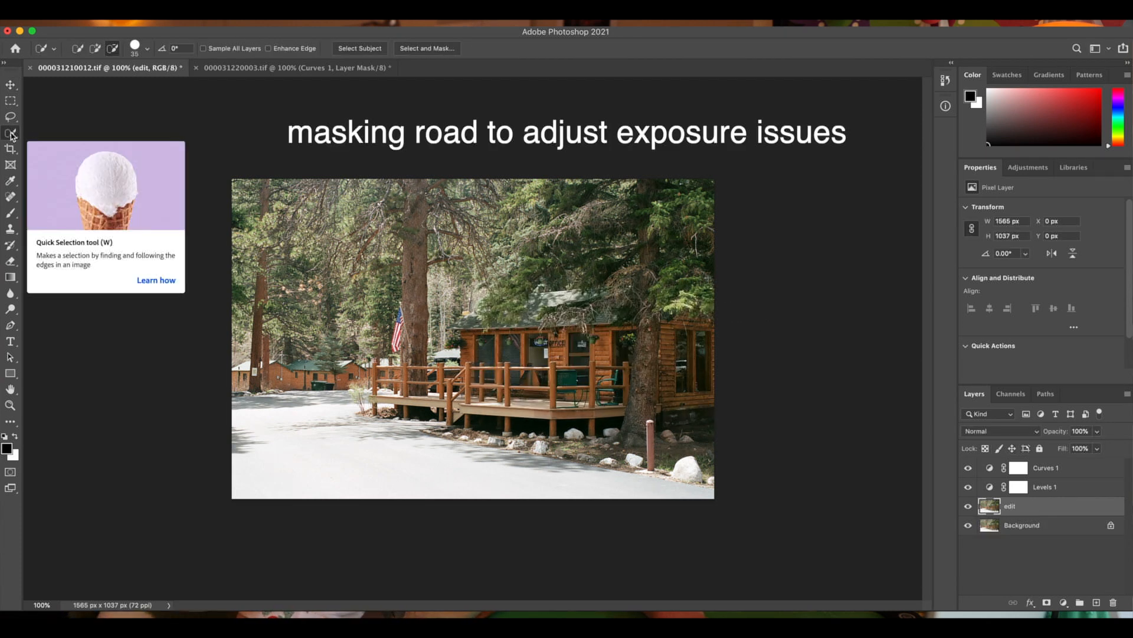
{"action": "left_click", "coordinate": [79, 50]}
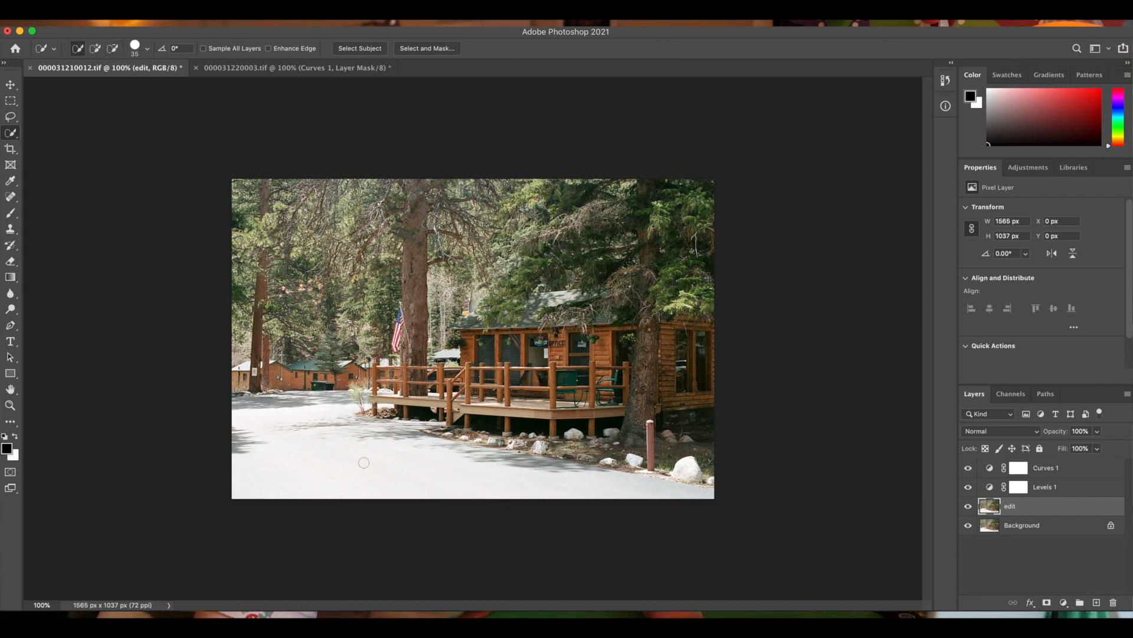
{"action": "key", "text": "bracketright"}
{"action": "key", "text": "bracketright"}
{"action": "key", "text": "bracketright"}
{"action": "key", "text": "bracketright"}
{"action": "key", "text": "bracketright"}
{"action": "key", "text": "bracketright"}
{"action": "key", "text": "bracketright"}
{"action": "key", "text": "bracketright"}
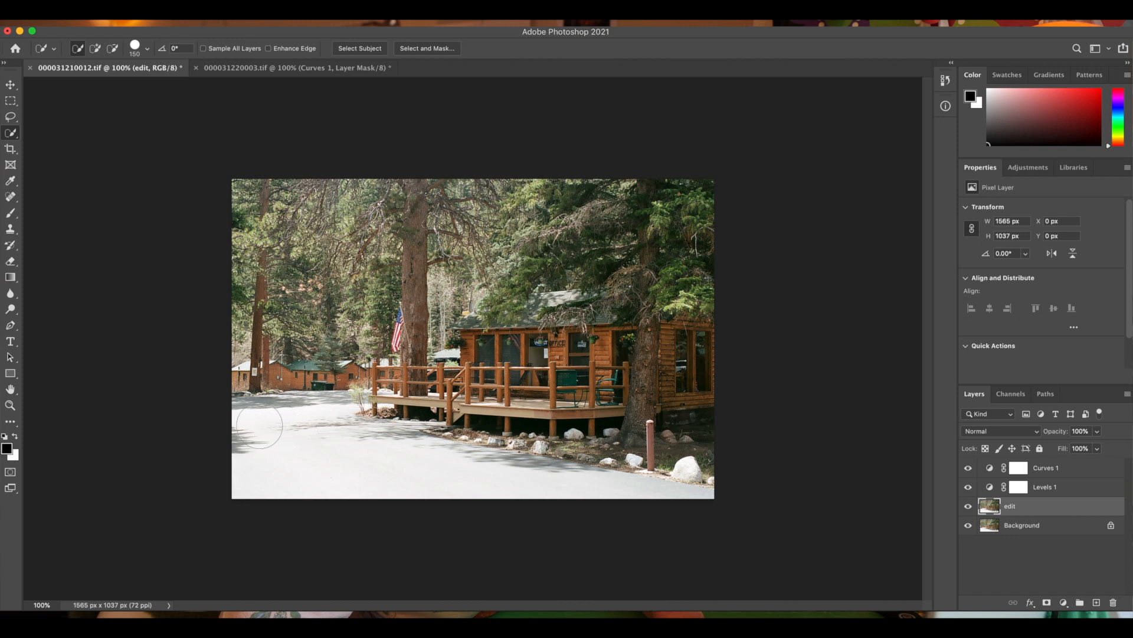
{"action": "left_click_drag", "start_coordinate": [261, 429], "coordinate": [557, 436]}
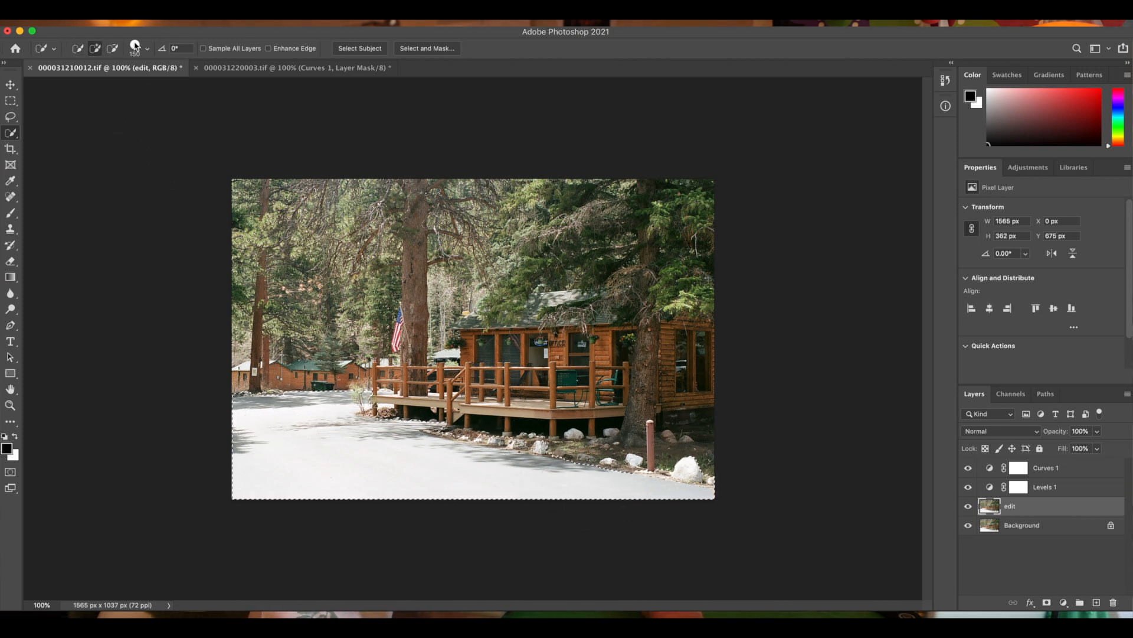
- Subtract the stray areas along the road's edge from the selection and mask the edit layer with it, feathered 0.4 px
{"action": "left_click", "coordinate": [113, 51]}
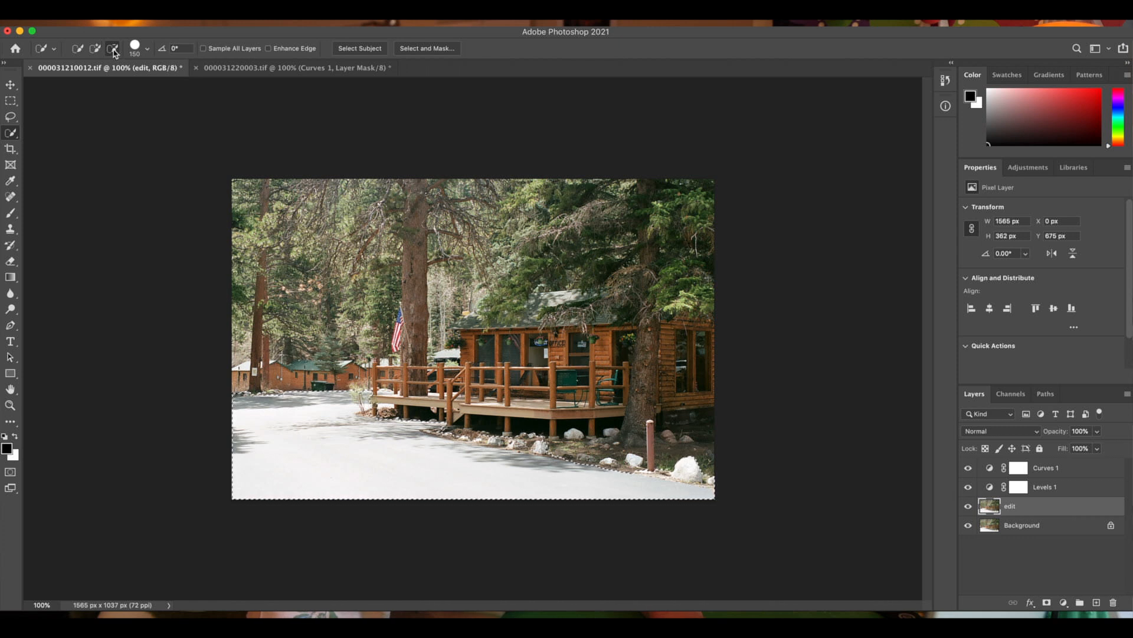
{"action": "left_click", "coordinate": [579, 432], "text": "super"}
{"action": "key", "text": "bracketleft"}
{"action": "key", "text": "bracketleft"}
{"action": "key", "text": "bracketleft"}
{"action": "key", "text": "bracketleft"}
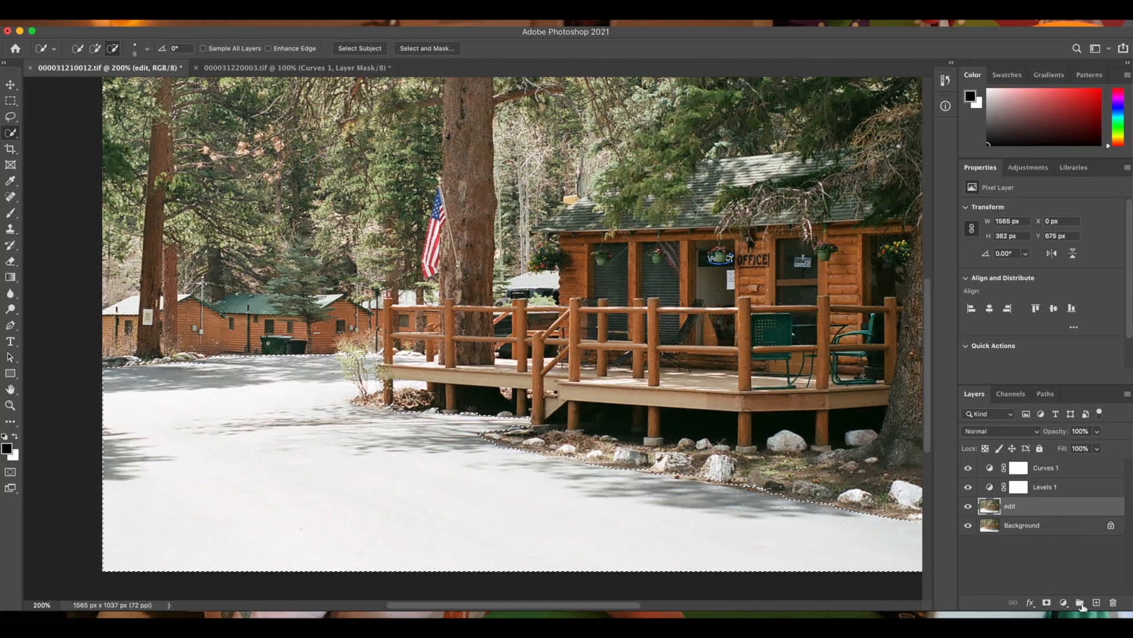
{"action": "left_click", "coordinate": [1047, 603]}
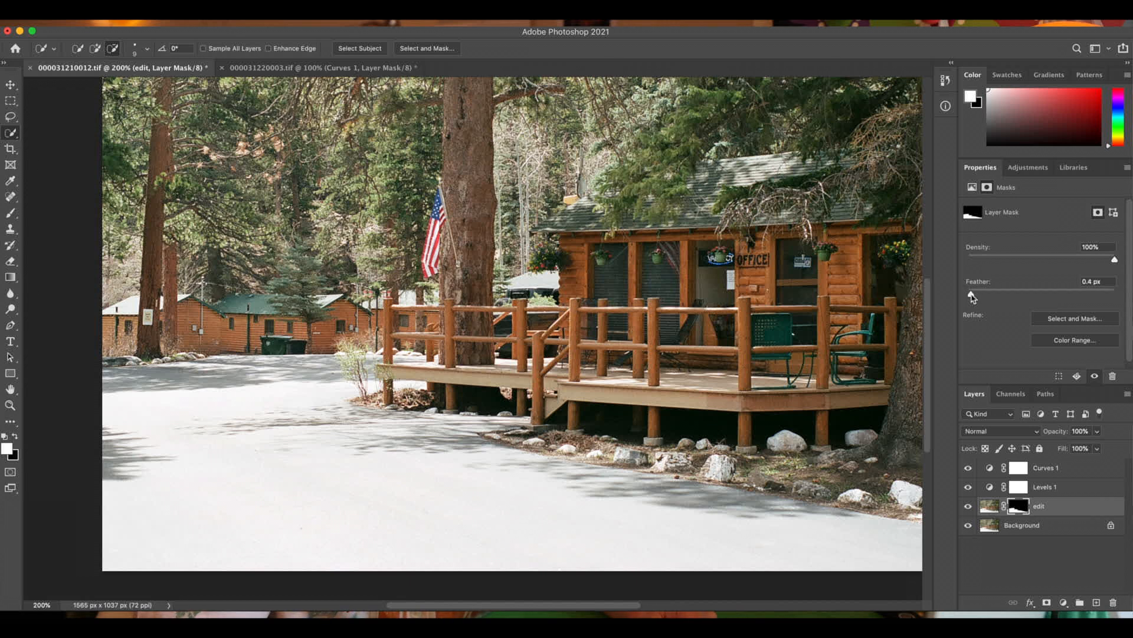
- Add a Curves adjustment layer clipped to the masked edit layer and lower its highlights and shadows to darken the road
{"action": "left_click", "coordinate": [989, 506]}
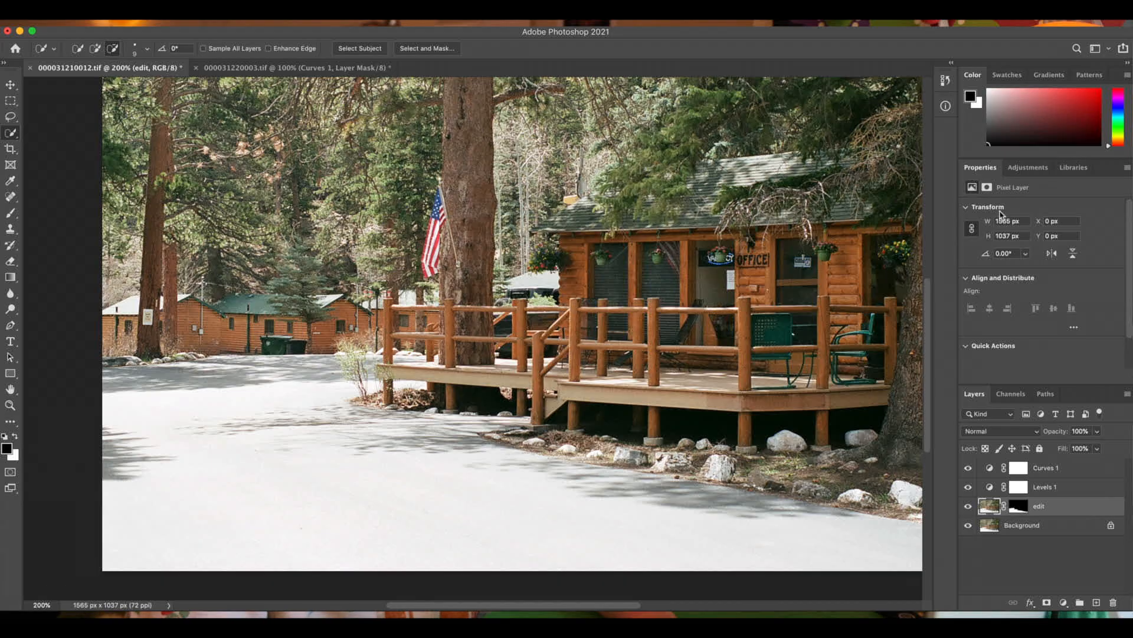
{"action": "left_click", "coordinate": [1020, 170]}
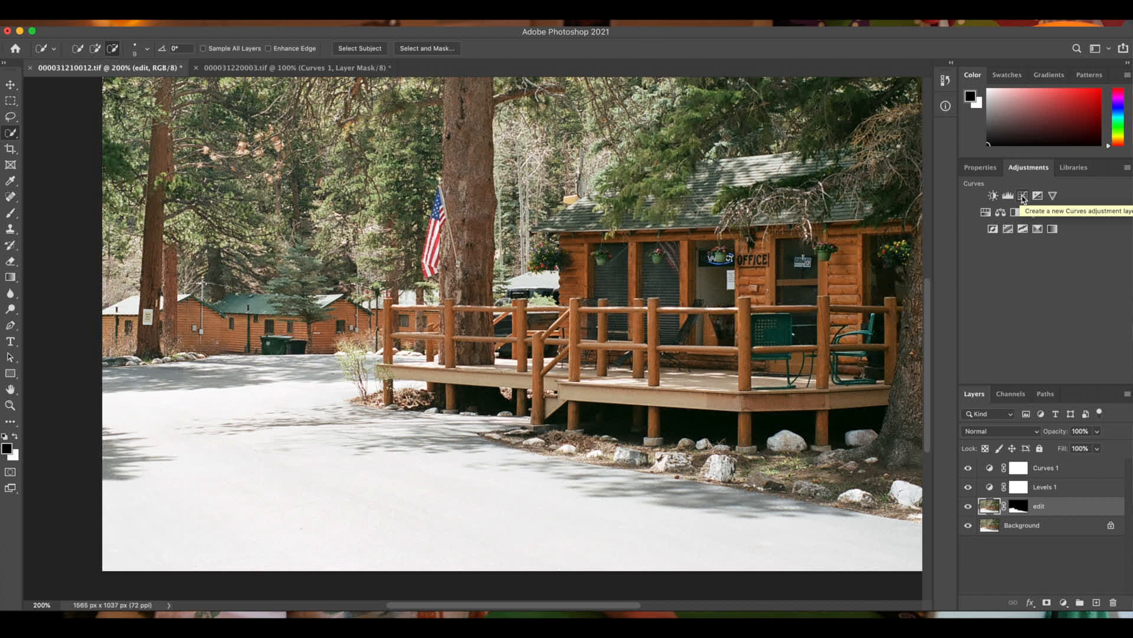
{"action": "left_click", "coordinate": [1024, 198]}
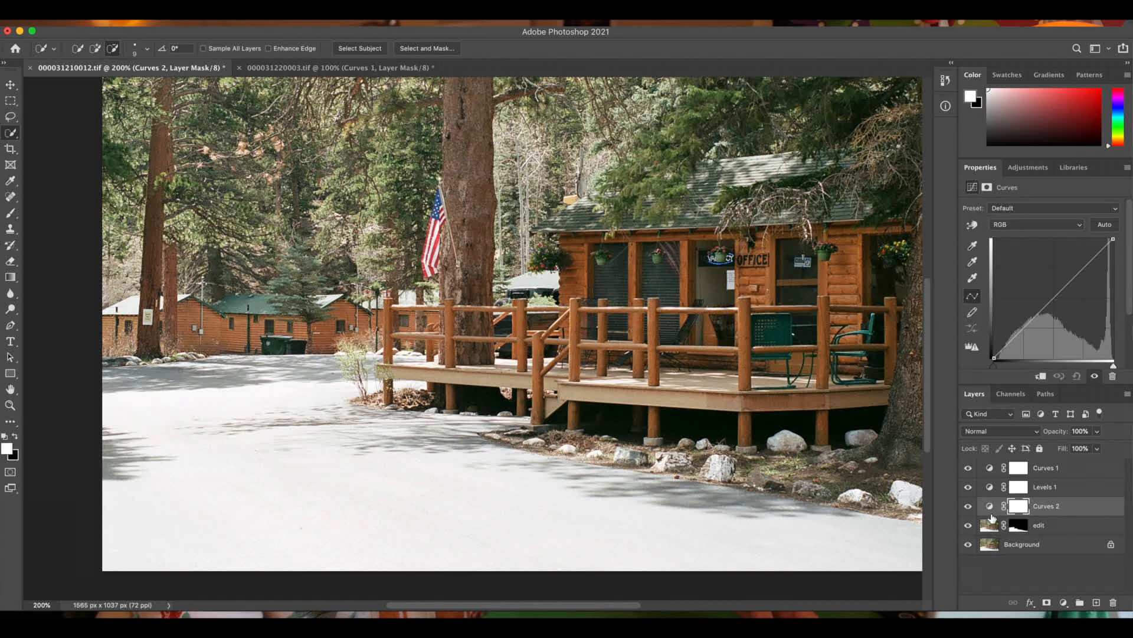
{"action": "left_click", "coordinate": [1042, 511], "text": "alt"}
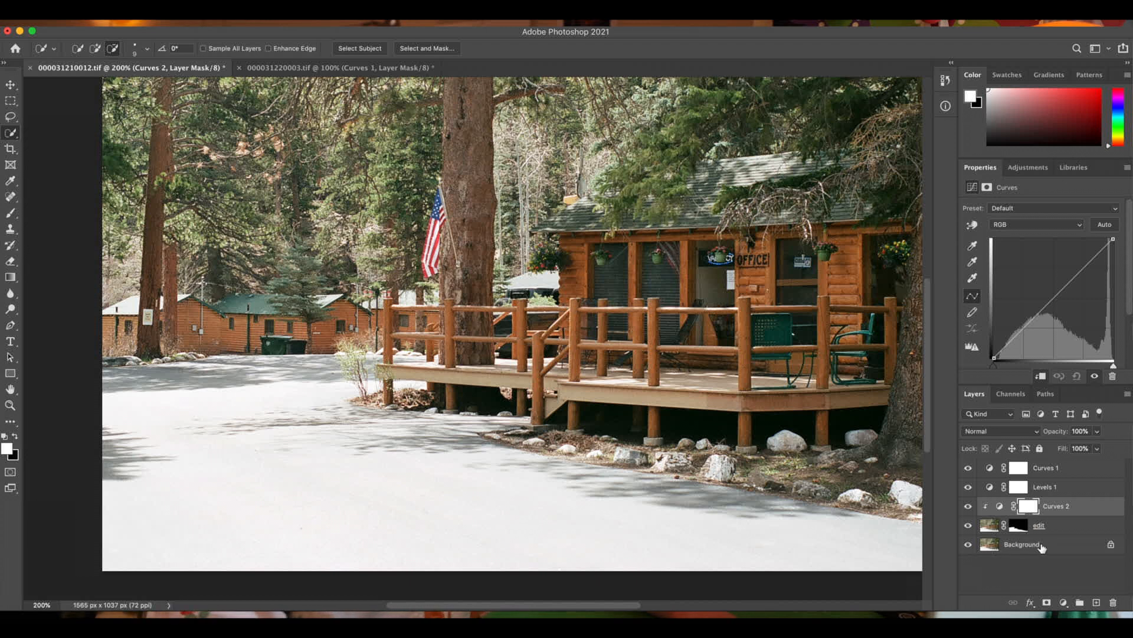
{"action": "left_click", "coordinate": [1083, 269]}
{"action": "left_click_drag", "start_coordinate": [1083, 268], "coordinate": [1089, 277]}
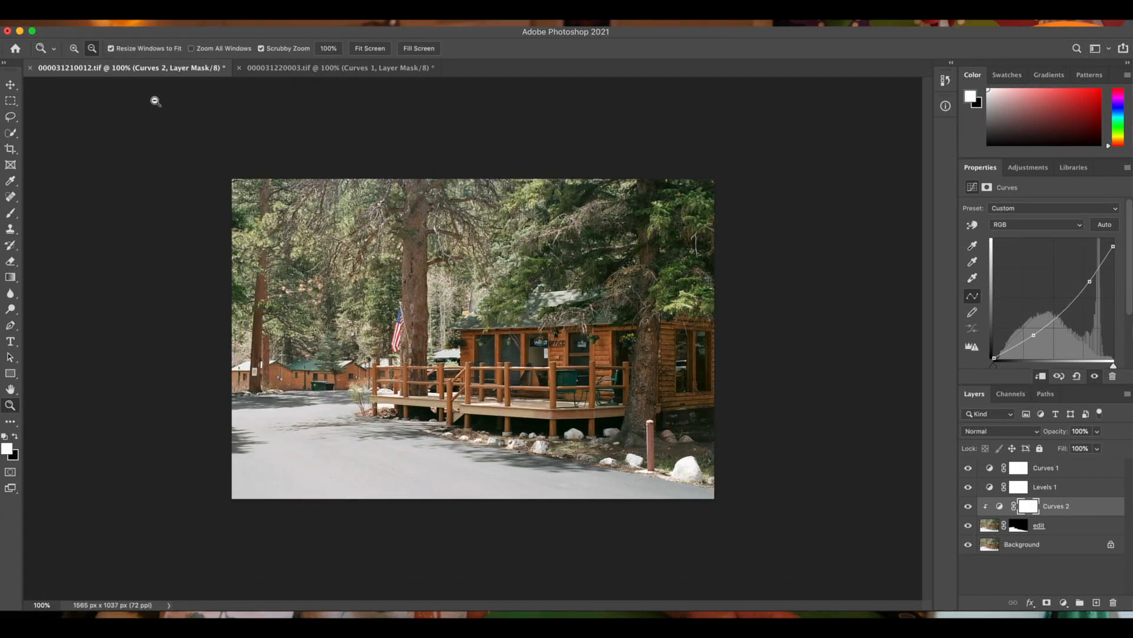
- Switch to the Move tool and compare the road with and without the clipped Curves 2 adjustment
{"action": "left_click", "coordinate": [11, 85]}
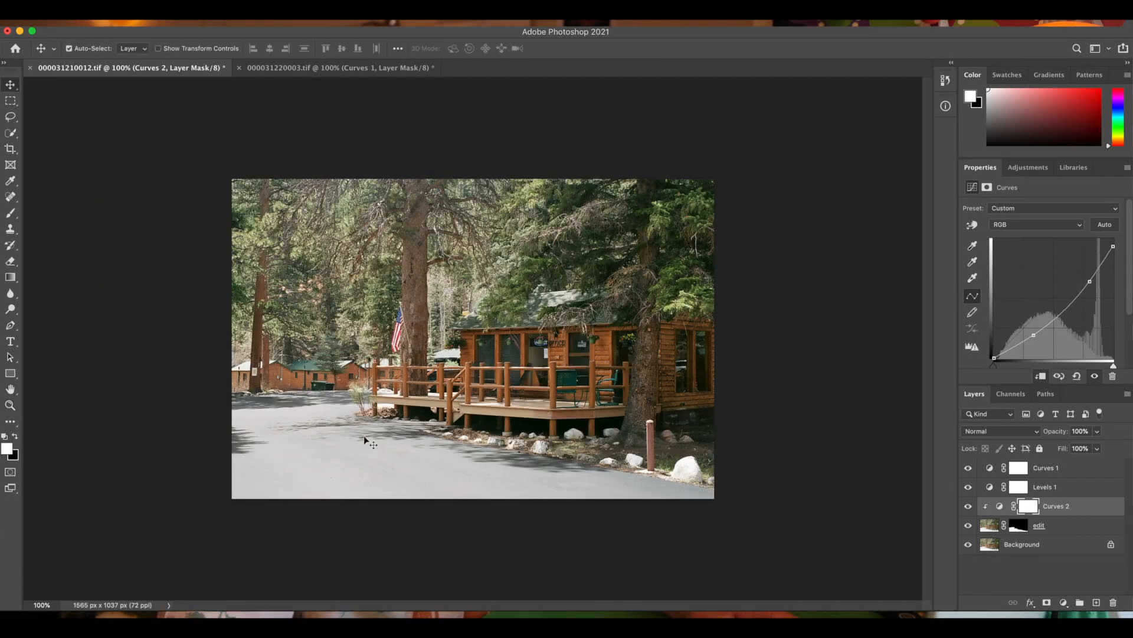
{"action": "left_click", "coordinate": [967, 508]}
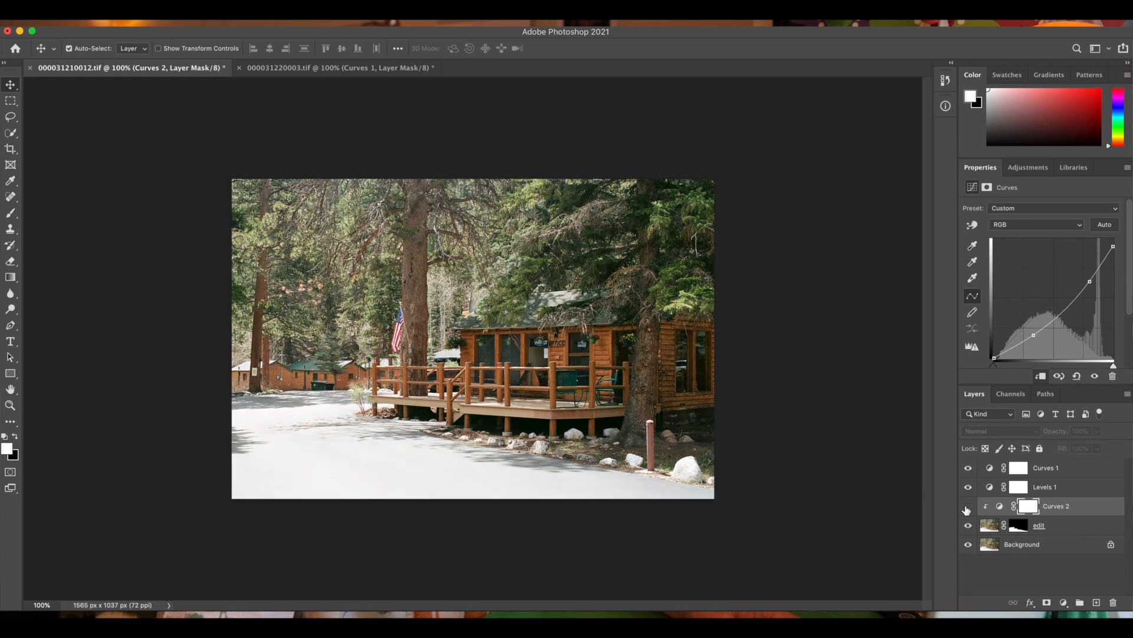
{"action": "left_click", "coordinate": [967, 508]}
{"action": "left_click", "coordinate": [967, 507]}
{"action": "left_click", "coordinate": [967, 508]}
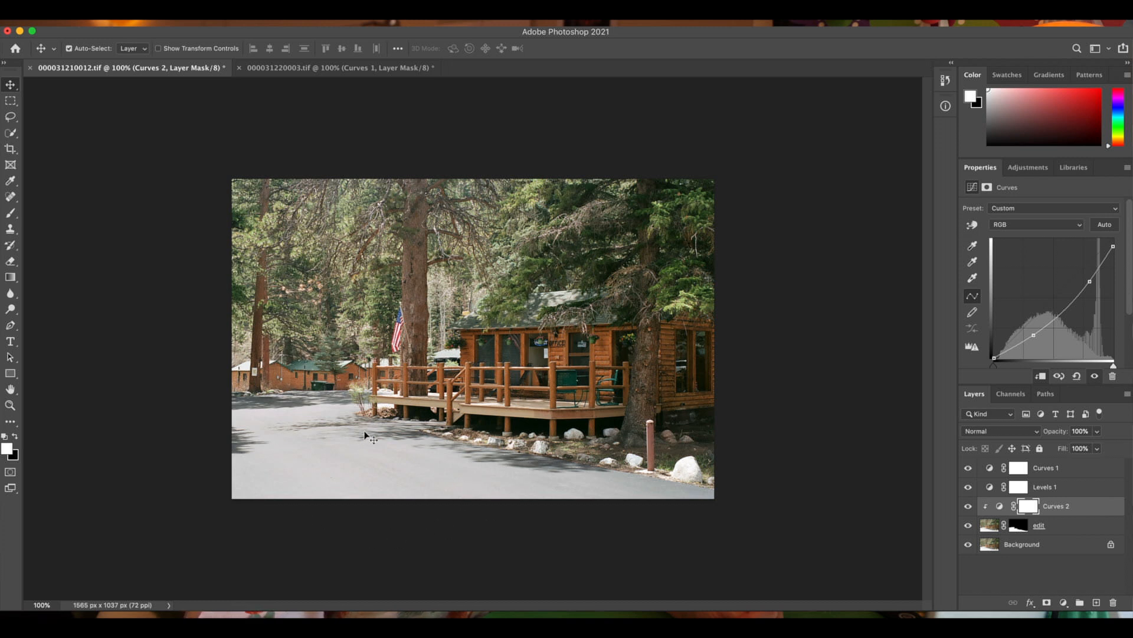
- Duplicate the Background layer of the cabin photo as burn
{"action": "left_click", "coordinate": [1031, 542]}
{"action": "right_click", "coordinate": [1016, 545]}
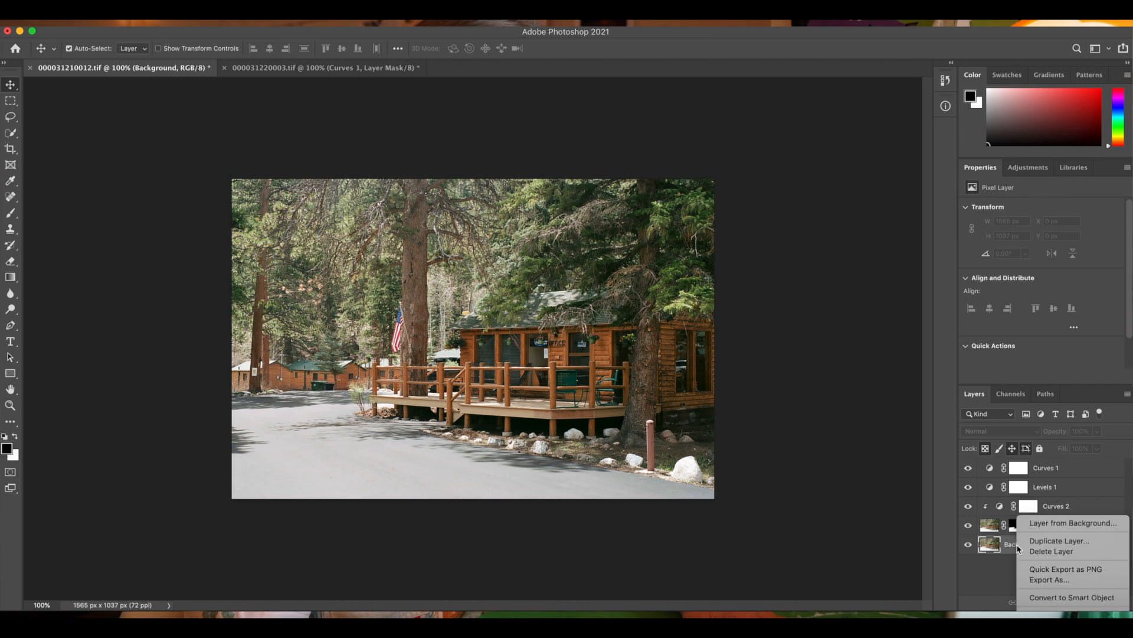
{"action": "left_click", "coordinate": [1062, 541]}
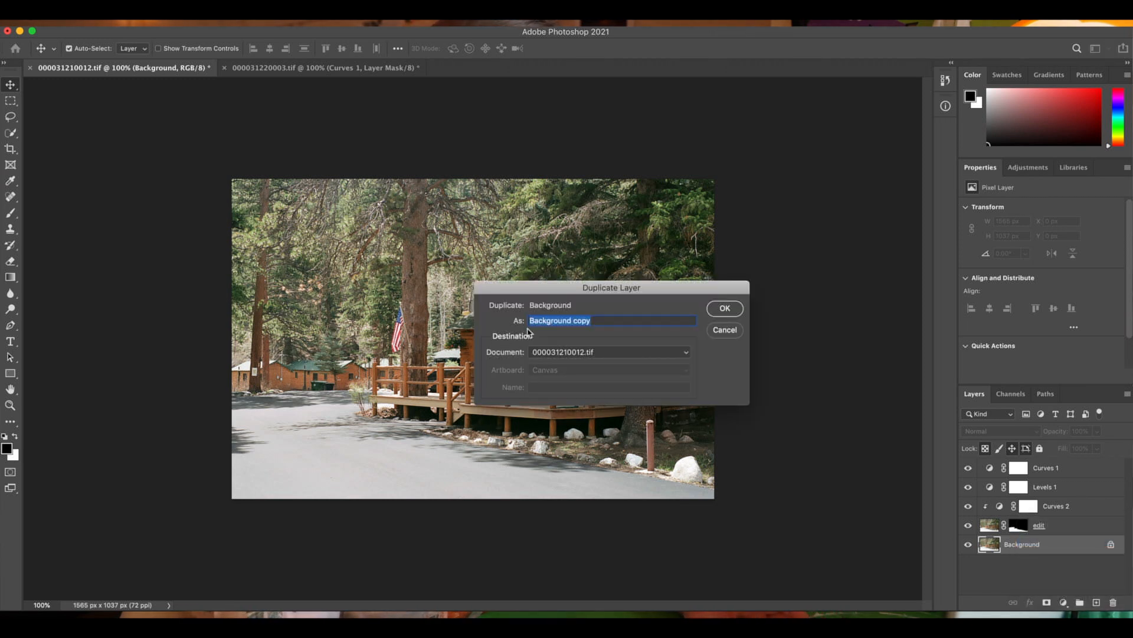
{"action": "type", "text": "burn"}
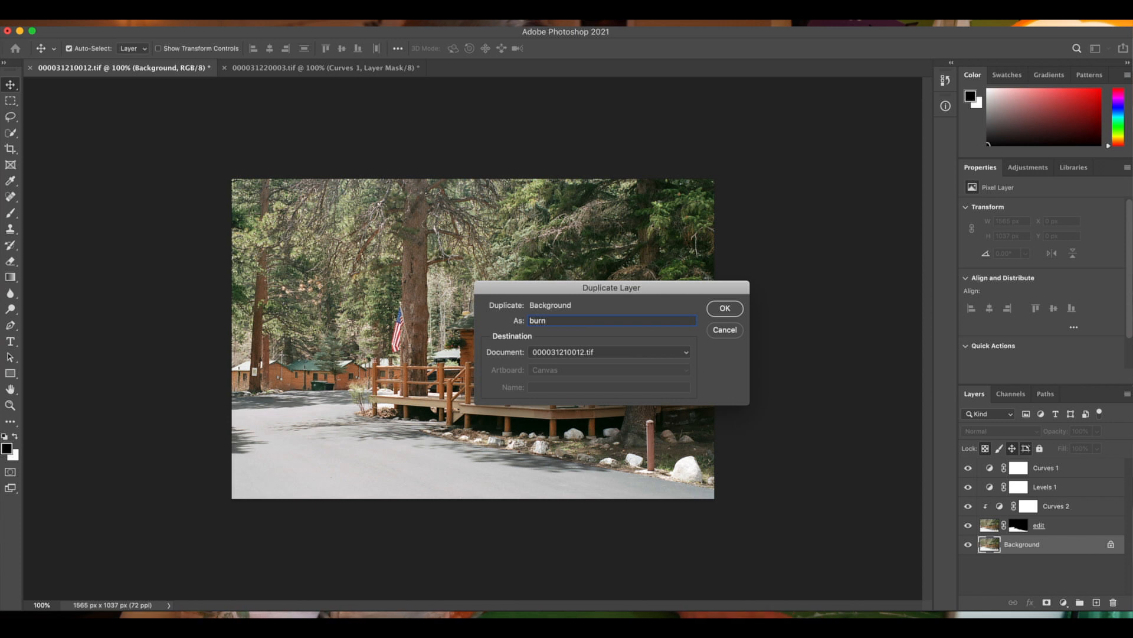
{"action": "left_click", "coordinate": [724, 308]}
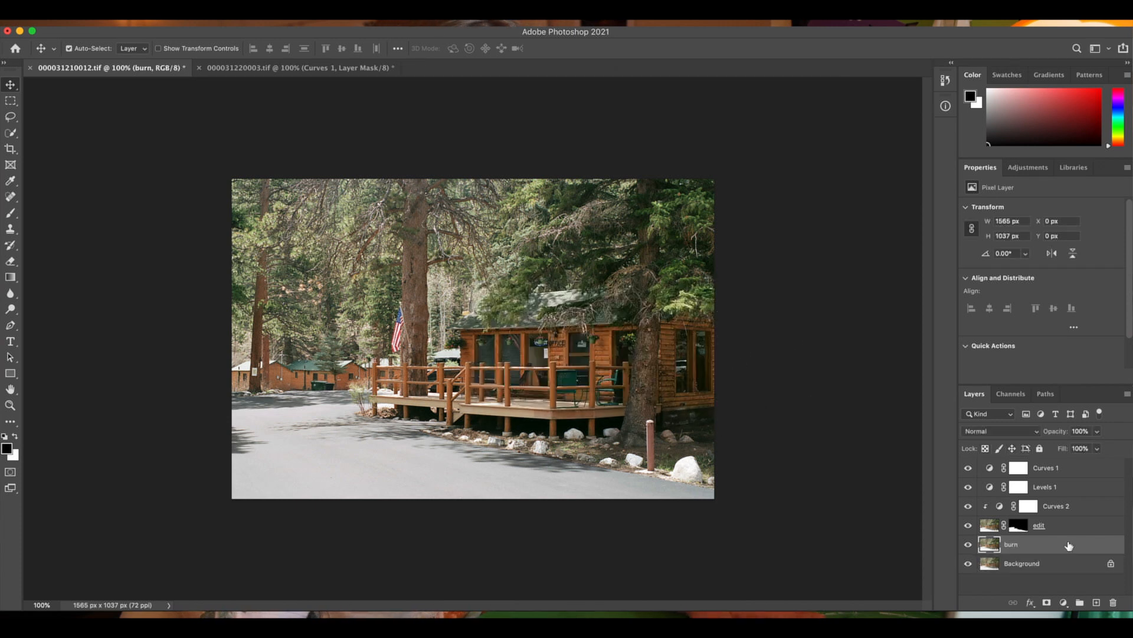
- Set up the Burn tool with a 400 px brush and the Highlights range for the edit layer
{"action": "mouse_move", "coordinate": [1034, 544]}
{"action": "left_mouse_down"}
{"action": "mouse_move", "coordinate": [1030, 498]}
{"action": "mouse_move", "coordinate": [1030, 553]}
{"action": "left_mouse_up"}
{"action": "key", "text": "o"}
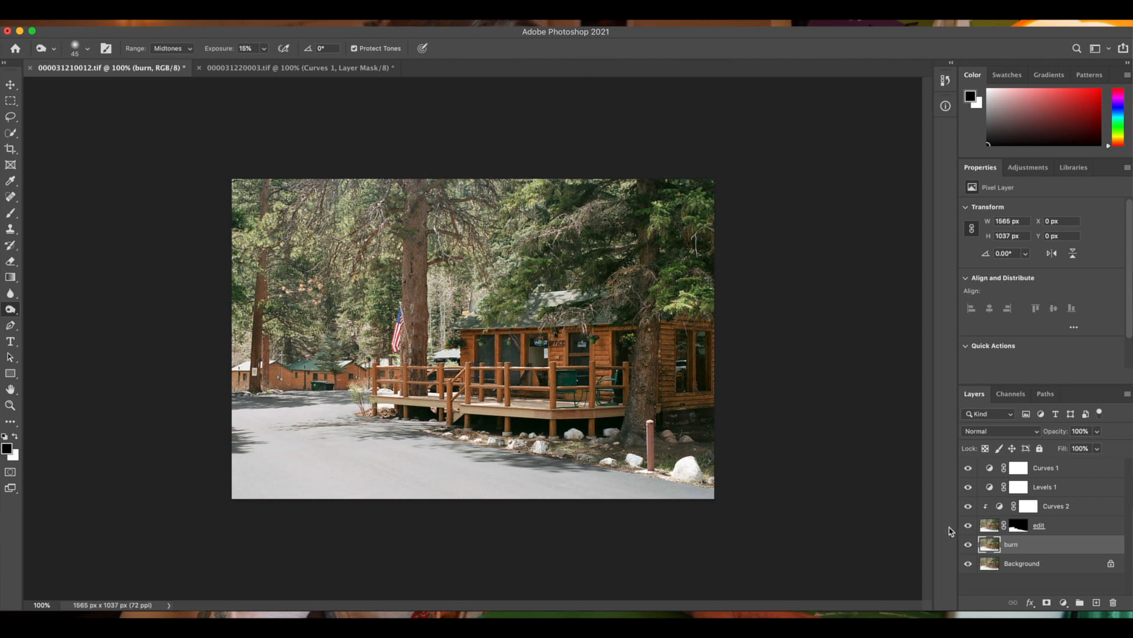
{"action": "key", "text": "bracketright"}
{"action": "key", "text": "bracketright"}
{"action": "key", "text": "bracketright"}
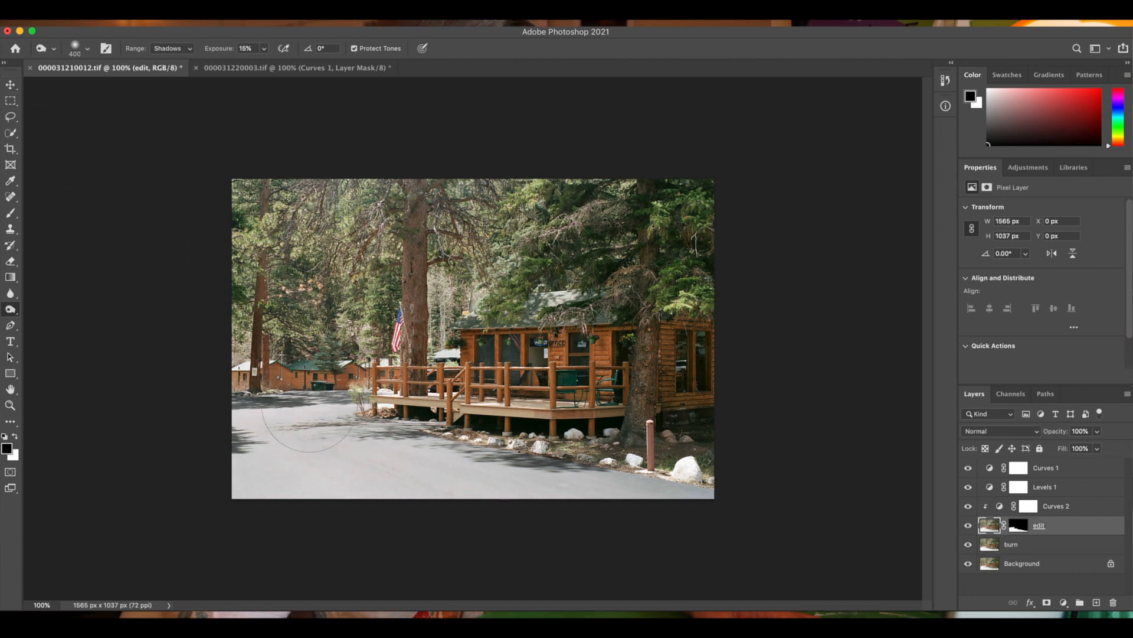
{"action": "left_click", "coordinate": [171, 49]}
{"action": "left_click", "coordinate": [177, 66]}
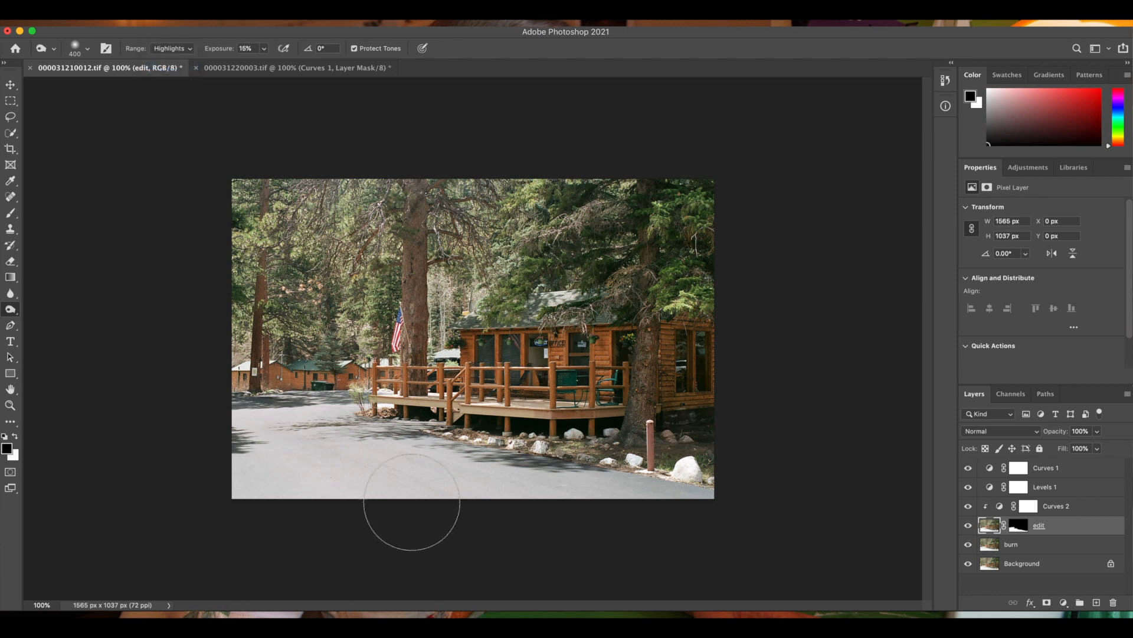
- Try a burn stroke across the road, undo it and lower the Burn tool's exposure
{"action": "left_click_drag", "start_coordinate": [329, 443], "coordinate": [224, 436]}
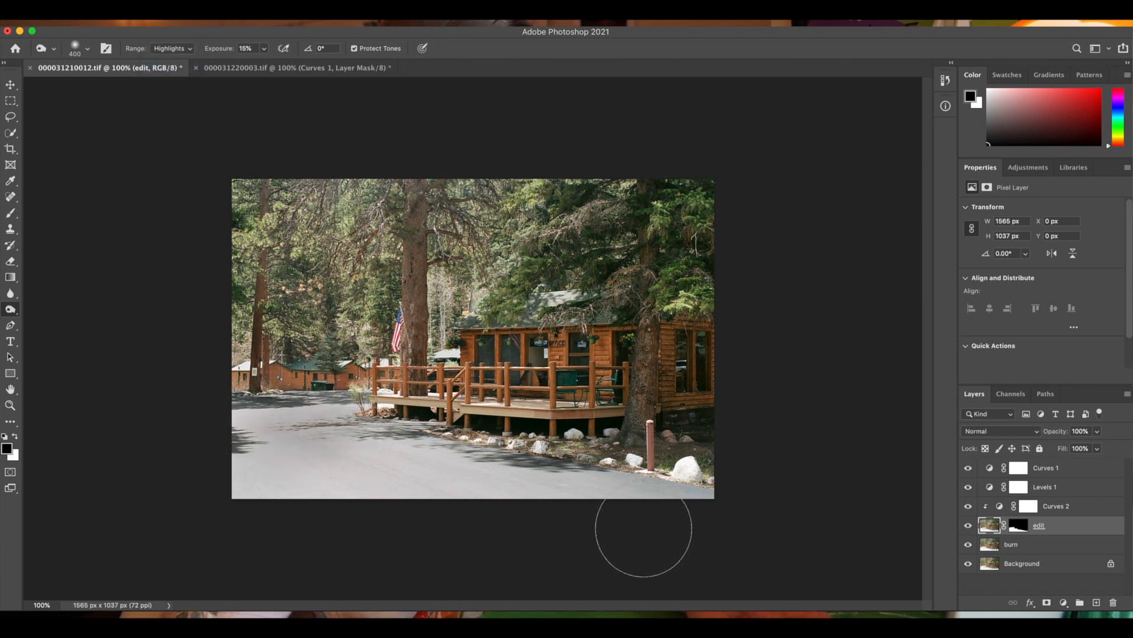
{"action": "key", "text": "super+z"}
{"action": "left_click", "coordinate": [264, 49]}
{"action": "left_click_drag", "start_coordinate": [264, 63], "coordinate": [261, 67]}
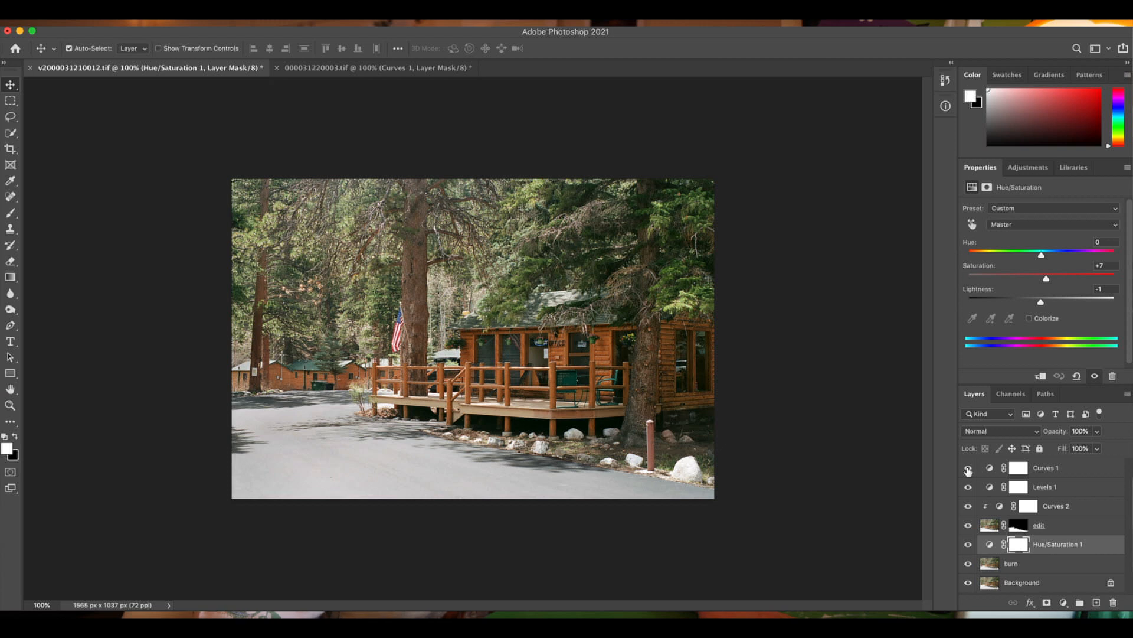
- Compare the cabin photo with and without all layers above the Background, and close its document
{"action": "left_click", "coordinate": [967, 564]}
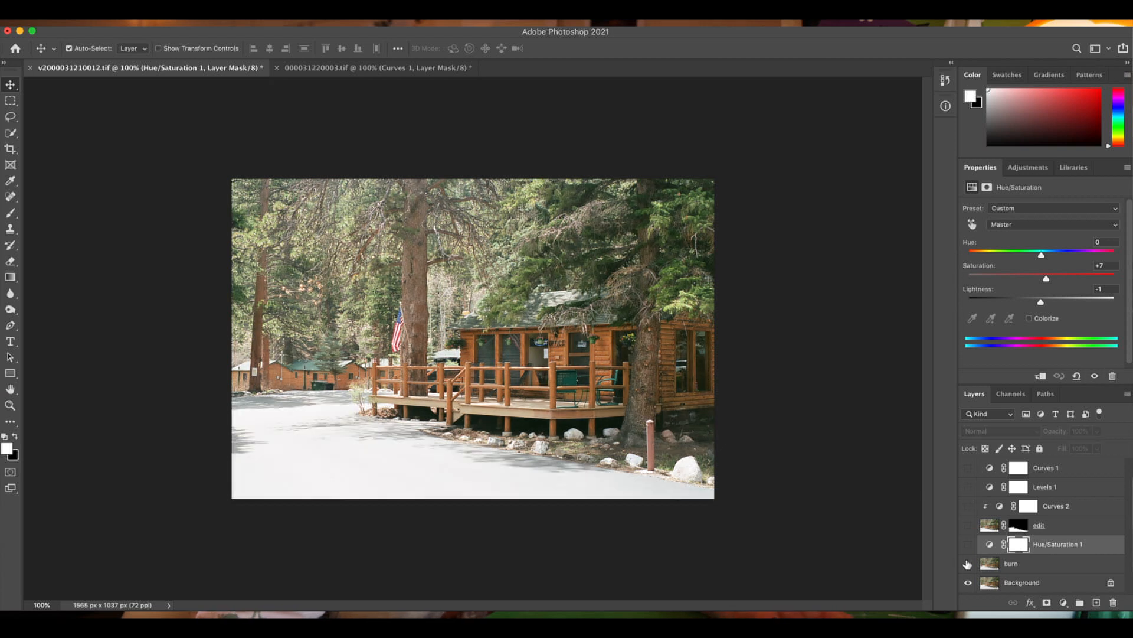
{"action": "left_click_drag", "start_coordinate": [968, 564], "coordinate": [968, 475]}
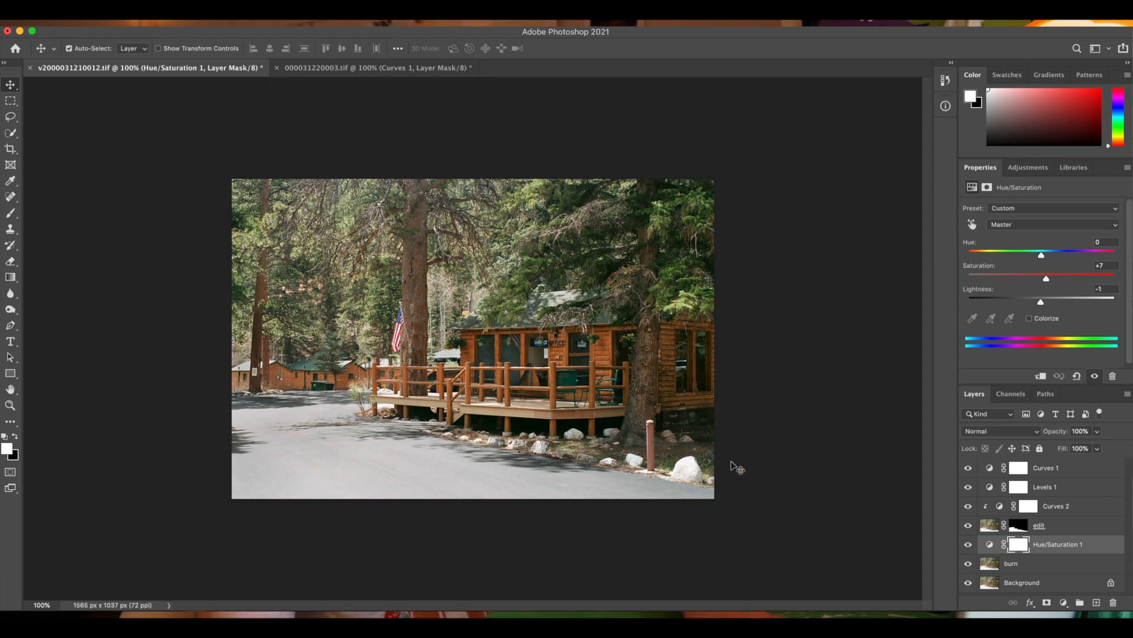
{"action": "key", "text": "super+w"}
{"action": "left_click", "coordinate": [713, 242]}
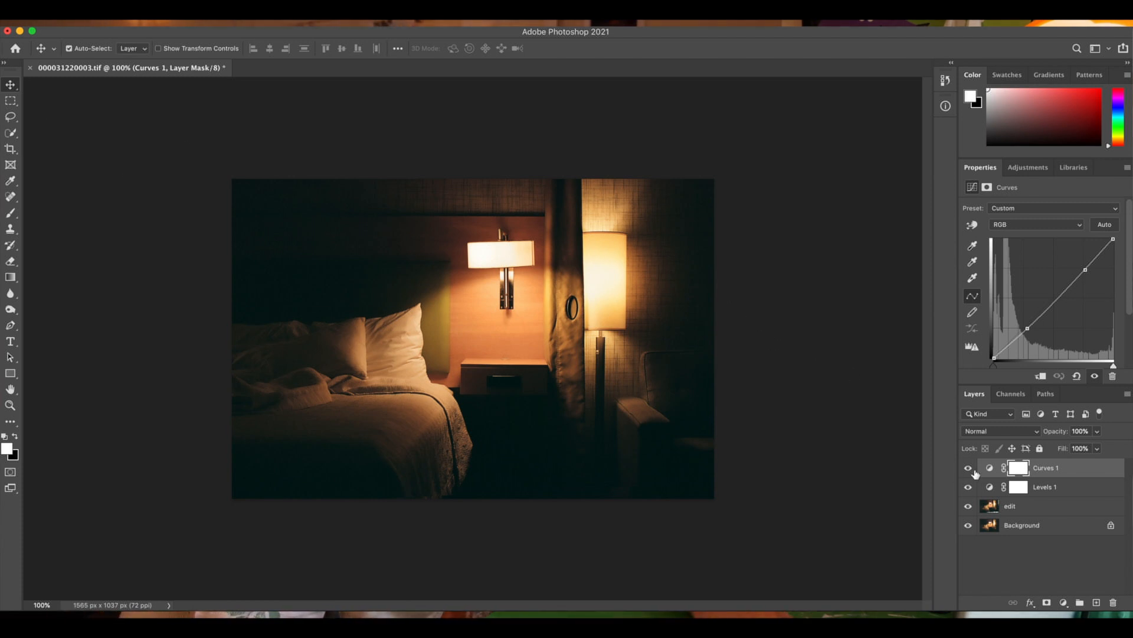
- Compare the bedroom photo with and without its edit, Levels and Curves layers
{"action": "left_click", "coordinate": [969, 507]}
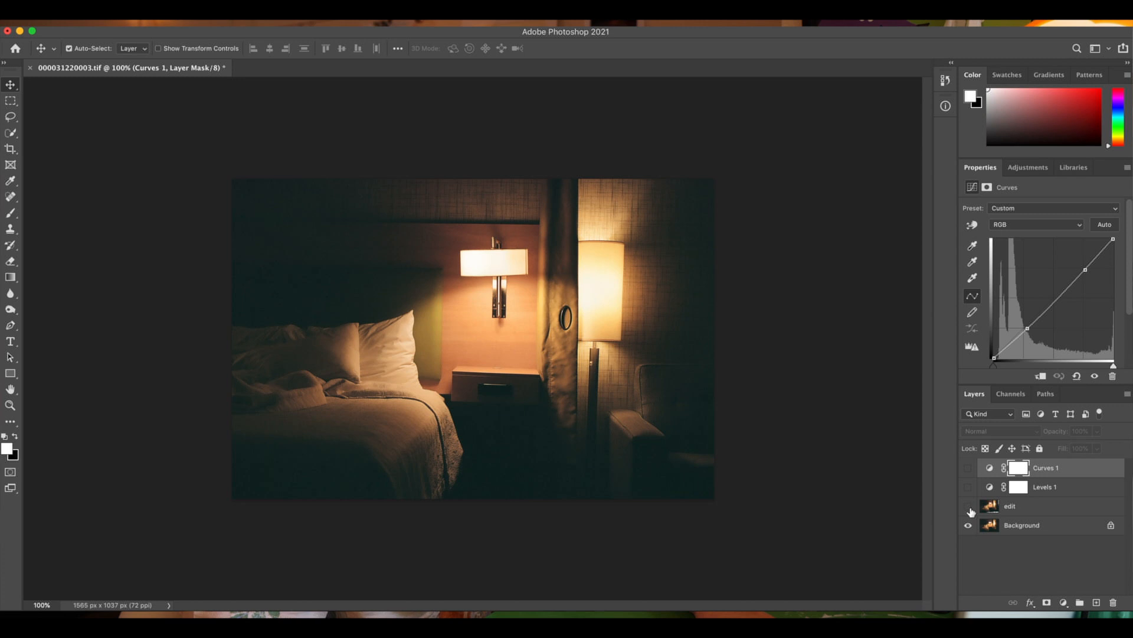
{"action": "left_click", "coordinate": [968, 467]}
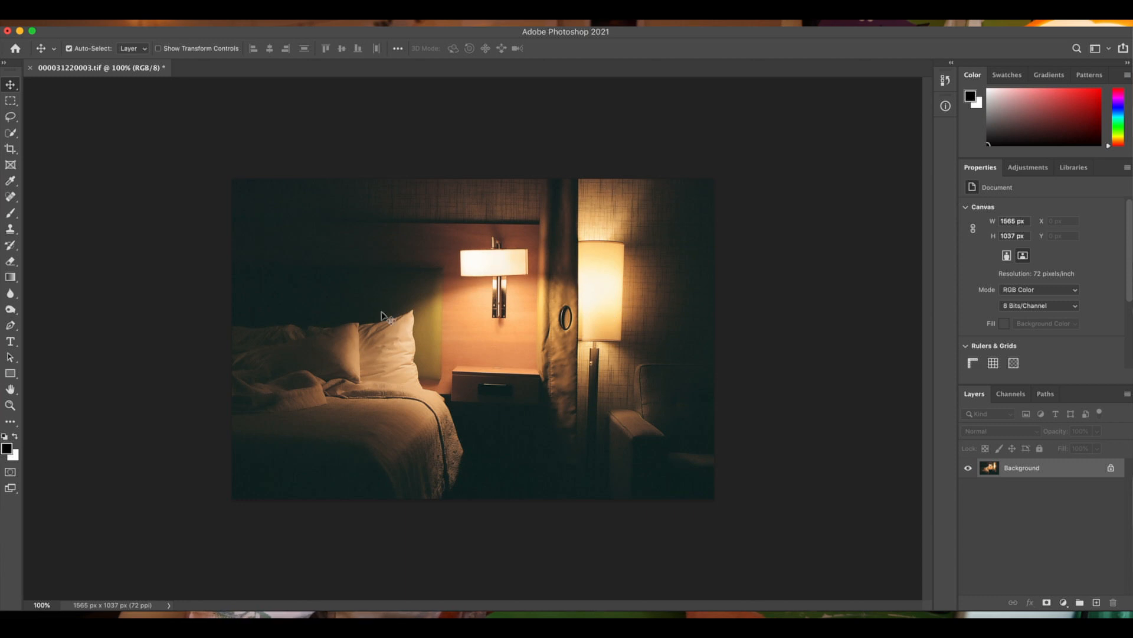
- Duplicate the Background layer of the bedroom photo as a new layer named edit
{"action": "right_click", "coordinate": [1028, 473]}
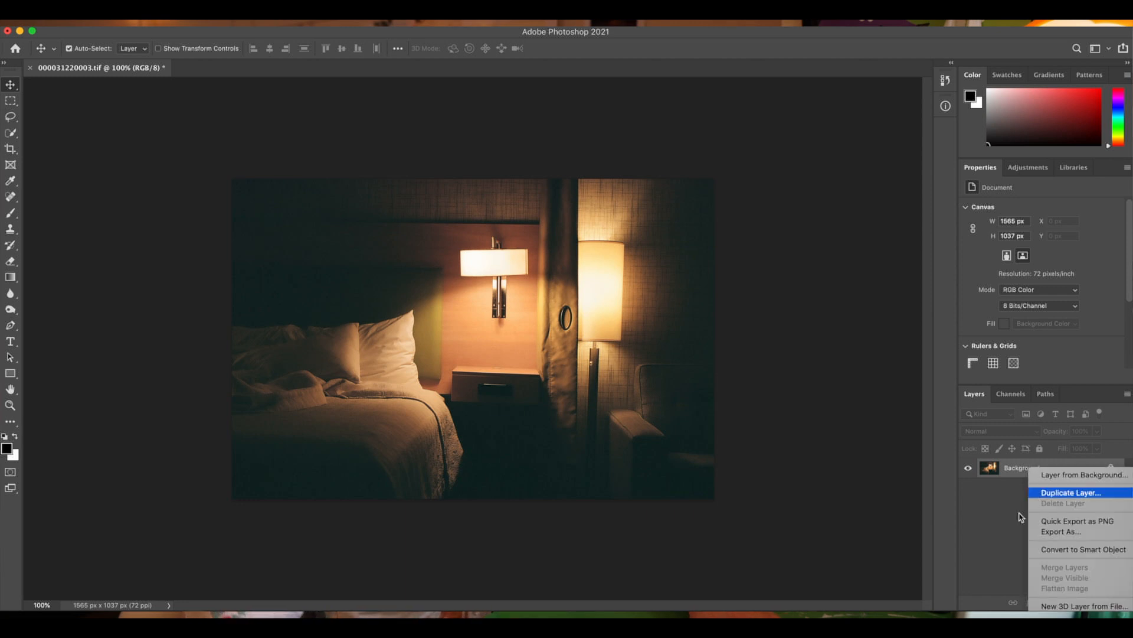
{"action": "left_click", "coordinate": [1071, 492]}
{"action": "type", "text": "edit"}
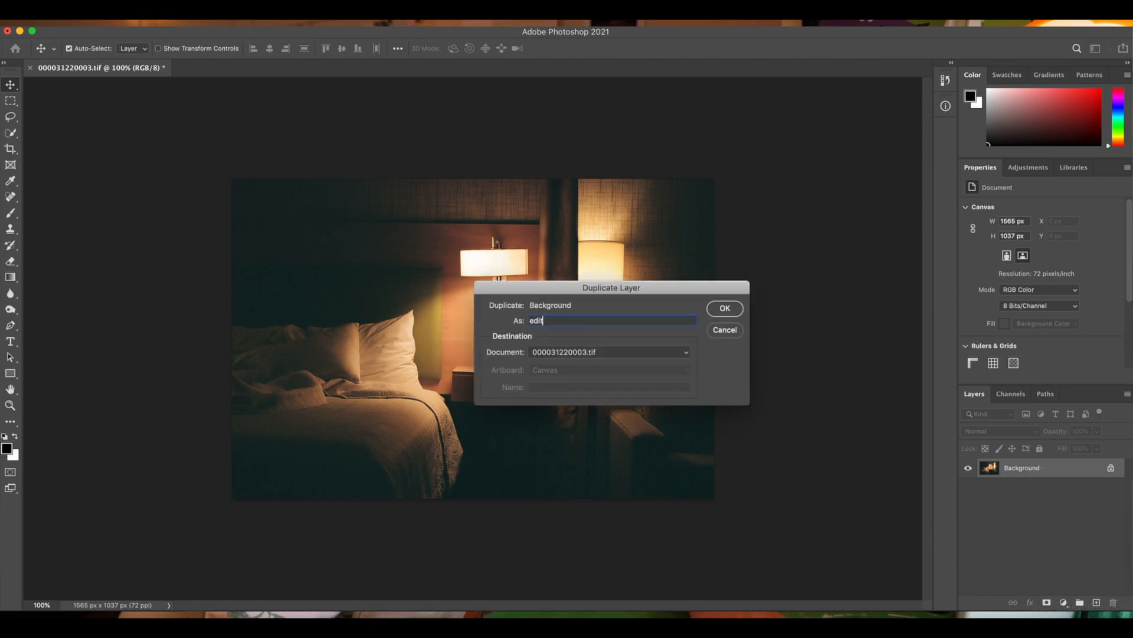
{"action": "key", "text": "Return"}
- Set up a Perspective Warp on the edit layer with one plane covering nearly the whole photo, ready for warping
{"action": "left_click", "coordinate": [105, 21]}
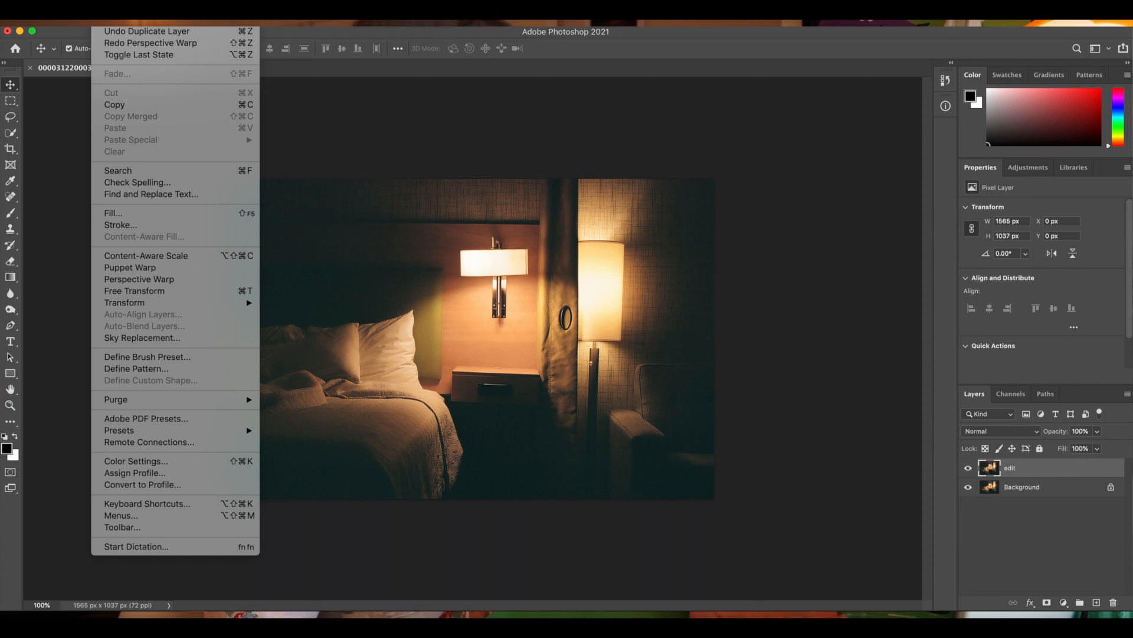
{"action": "left_click", "coordinate": [139, 279]}
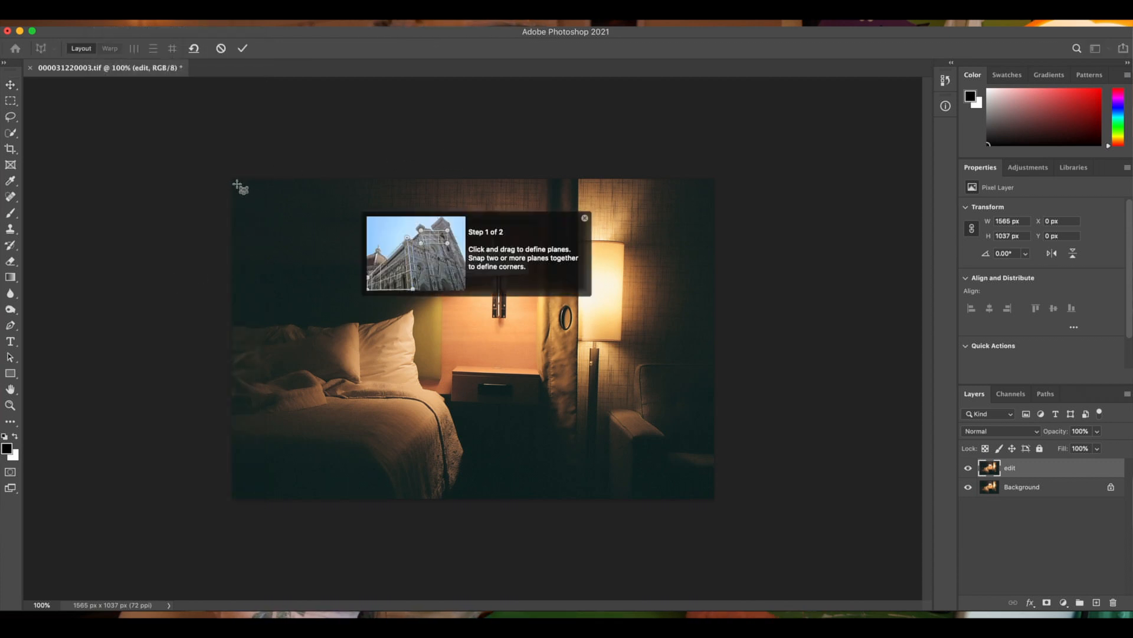
{"action": "left_click_drag", "start_coordinate": [234, 182], "coordinate": [713, 497]}
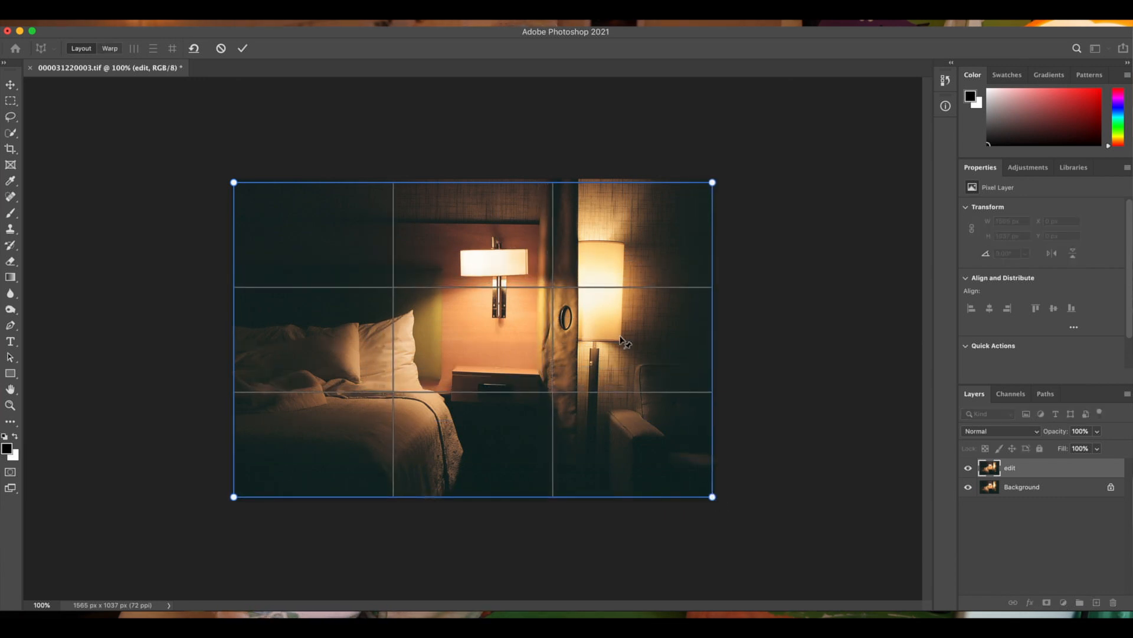
{"action": "key", "text": "Return"}
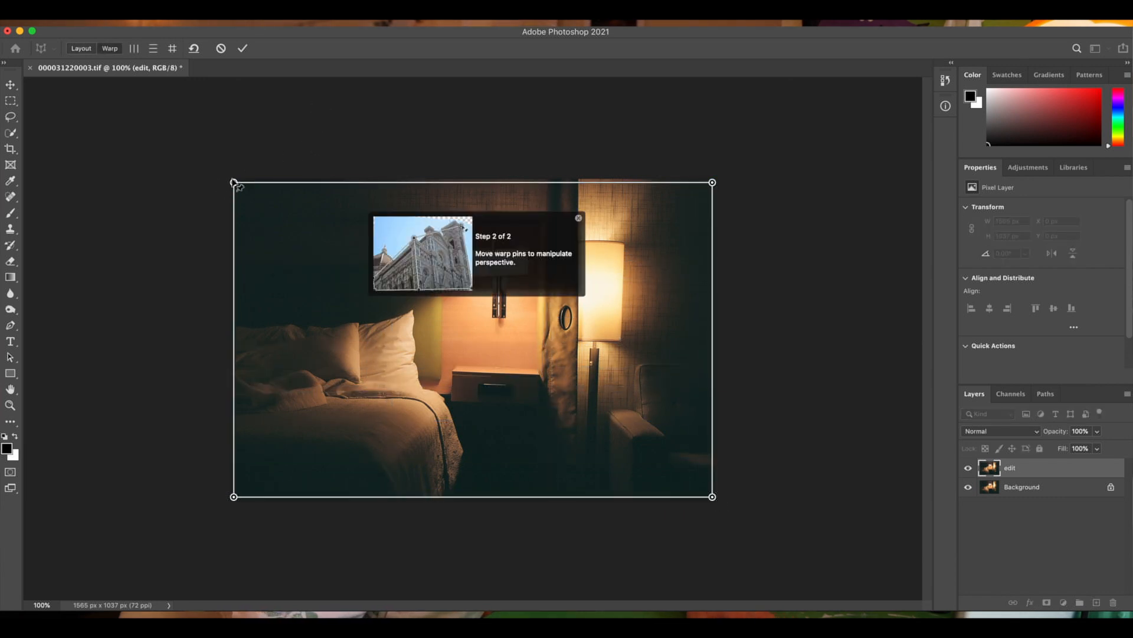
- Pull the plane's upper-right corner pin slightly inward and up, raise the lower-right pin, and apply the Perspective Warp
{"action": "left_click_drag", "start_coordinate": [713, 183], "coordinate": [702, 176]}
{"action": "left_click_drag", "start_coordinate": [713, 497], "coordinate": [712, 486]}
{"action": "left_click_drag", "start_coordinate": [702, 176], "coordinate": [702, 178]}
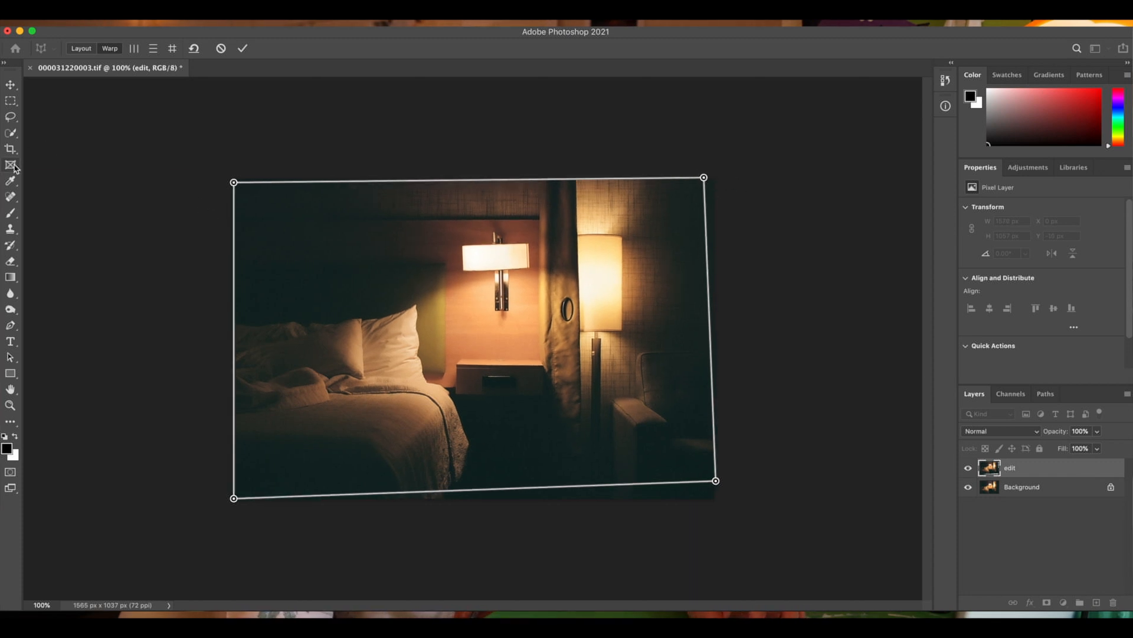
{"action": "left_click", "coordinate": [243, 48]}
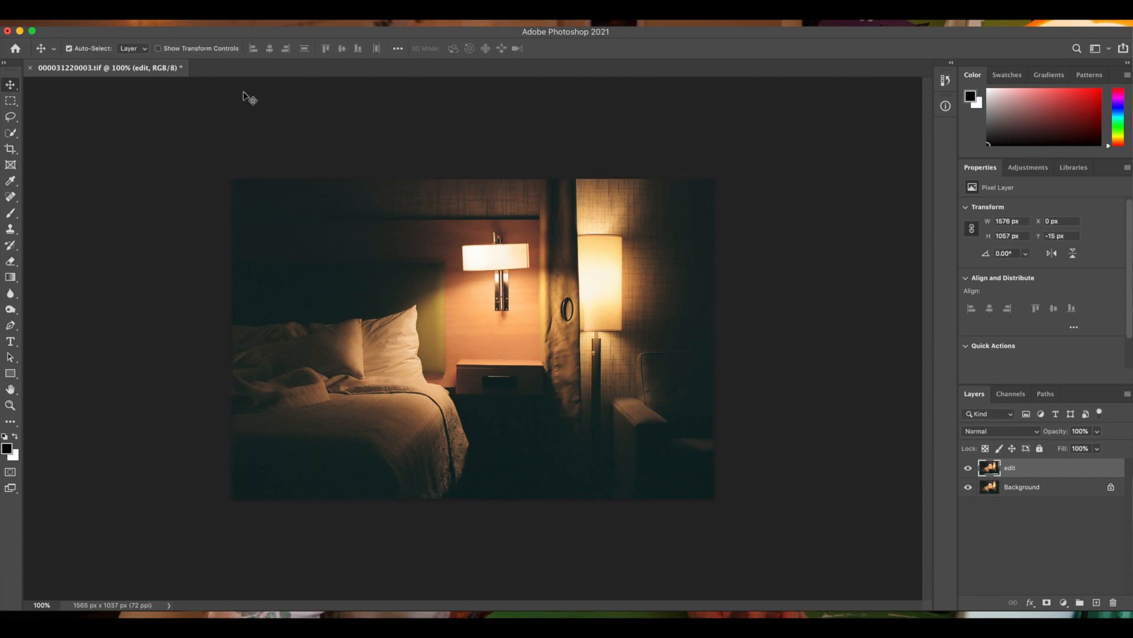
- Hide the Background layer to expose the warped edges, and start a crop with the Original Ratio preset
{"action": "left_click", "coordinate": [968, 488]}
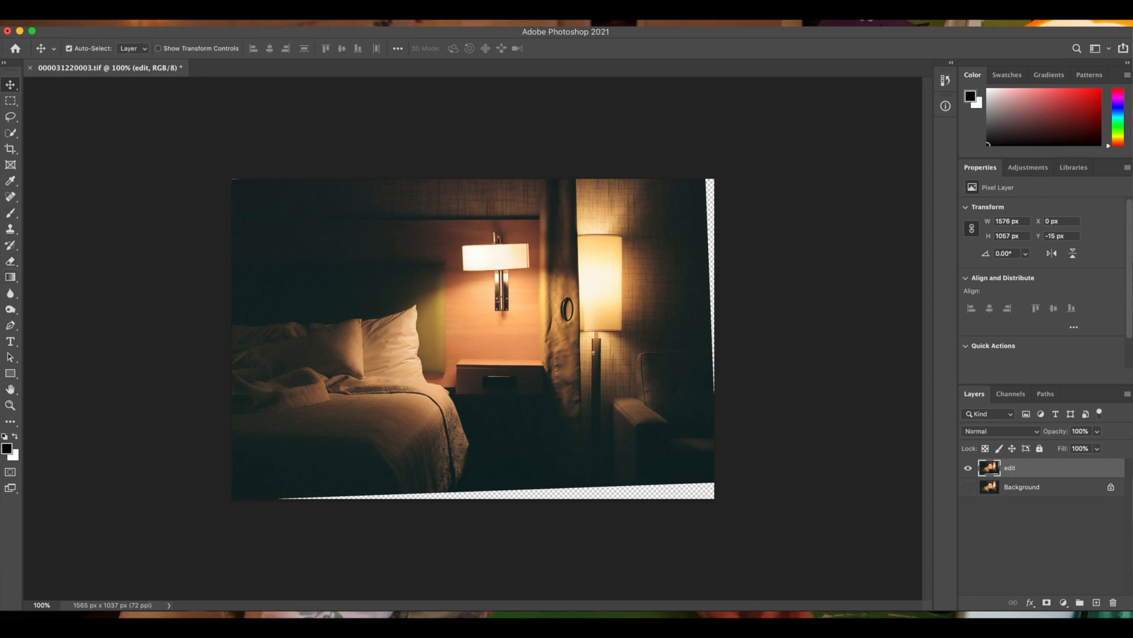
{"action": "left_click", "coordinate": [11, 150]}
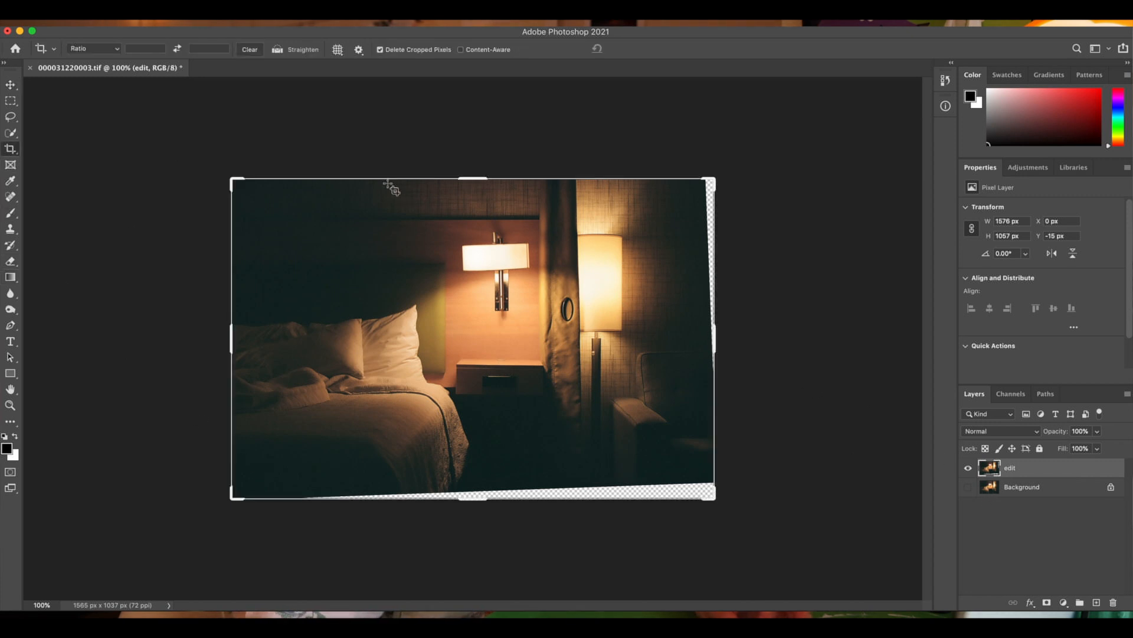
{"action": "left_click", "coordinate": [721, 503]}
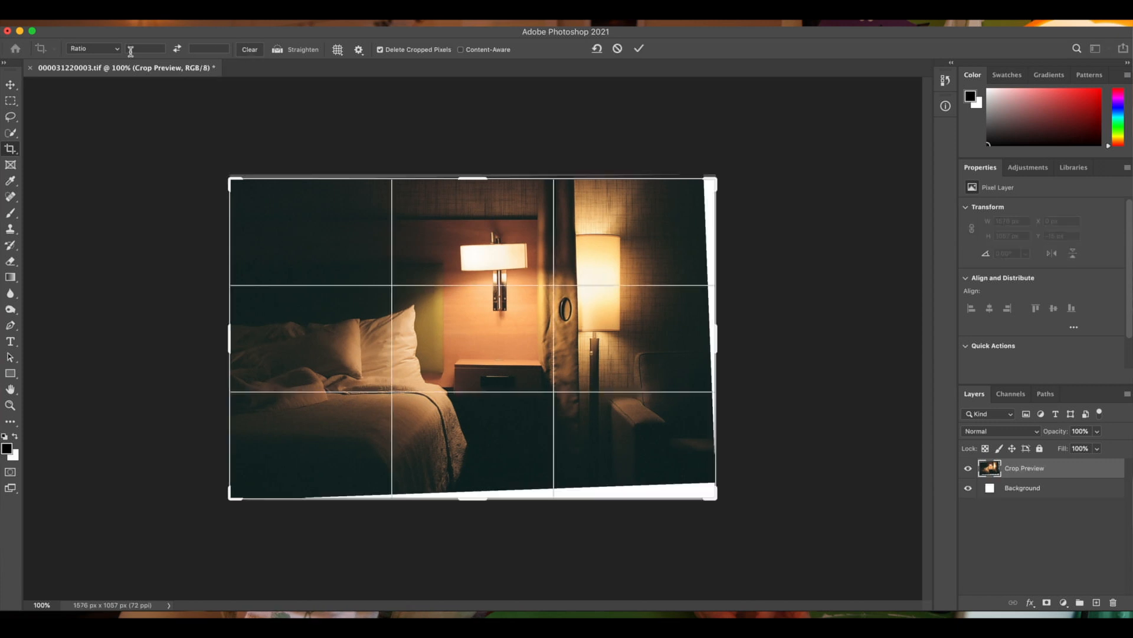
{"action": "left_click", "coordinate": [95, 49]}
{"action": "left_click", "coordinate": [102, 57]}
{"action": "left_click", "coordinate": [94, 49]}
{"action": "left_click", "coordinate": [92, 63]}
- Shrink the crop frame, nudge the photo inside it to exclude the empty edges, and apply the crop
{"action": "left_click_drag", "start_coordinate": [711, 501], "coordinate": [701, 483]}
{"action": "left_click_drag", "start_coordinate": [596, 390], "coordinate": [587, 388]}
{"action": "key", "text": "Right"}
{"action": "key", "text": "Right"}
{"action": "key", "text": "Right"}
{"action": "key", "text": "Right"}
{"action": "key", "text": "Right"}
{"action": "key", "text": "Right"}
{"action": "key", "text": "Right"}
{"action": "key", "text": "Right"}
{"action": "key", "text": "Right"}
{"action": "key", "text": "Right"}
{"action": "key", "text": "Right"}
{"action": "key", "text": "Down"}
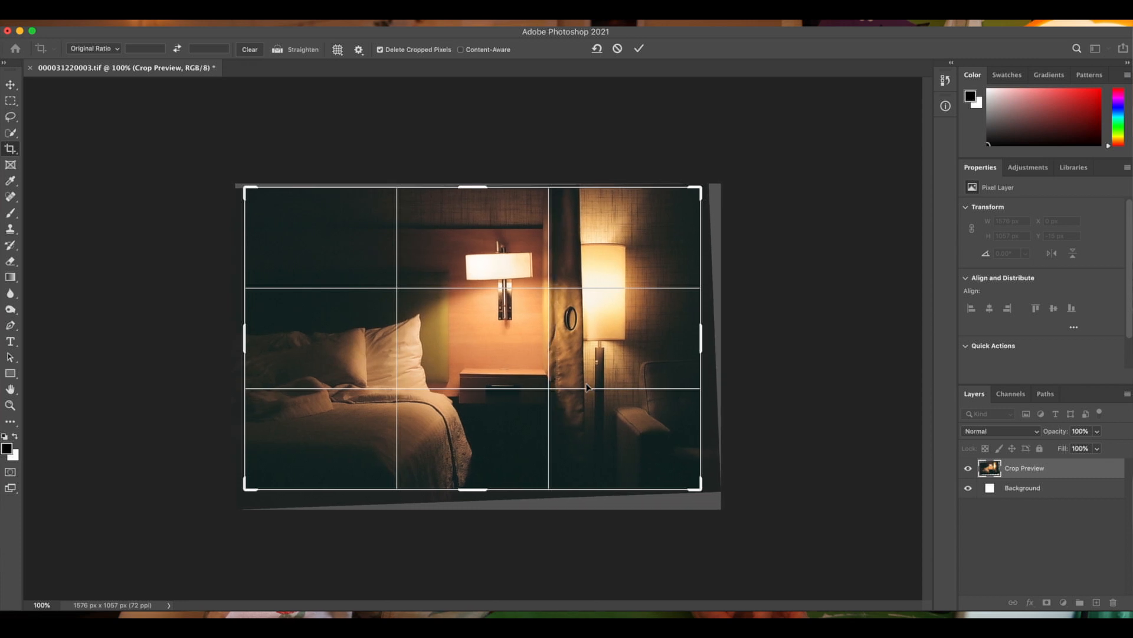
{"action": "key", "text": "Return"}
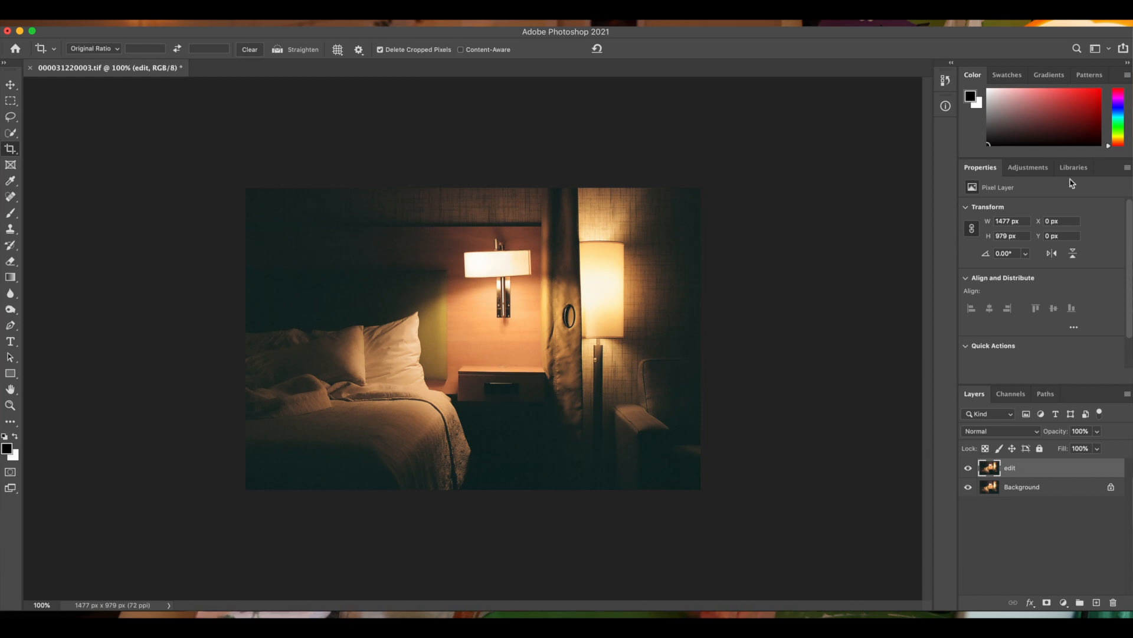
- Add a Levels adjustment layer above the edit layer and return to the Move tool
{"action": "left_click", "coordinate": [1035, 172]}
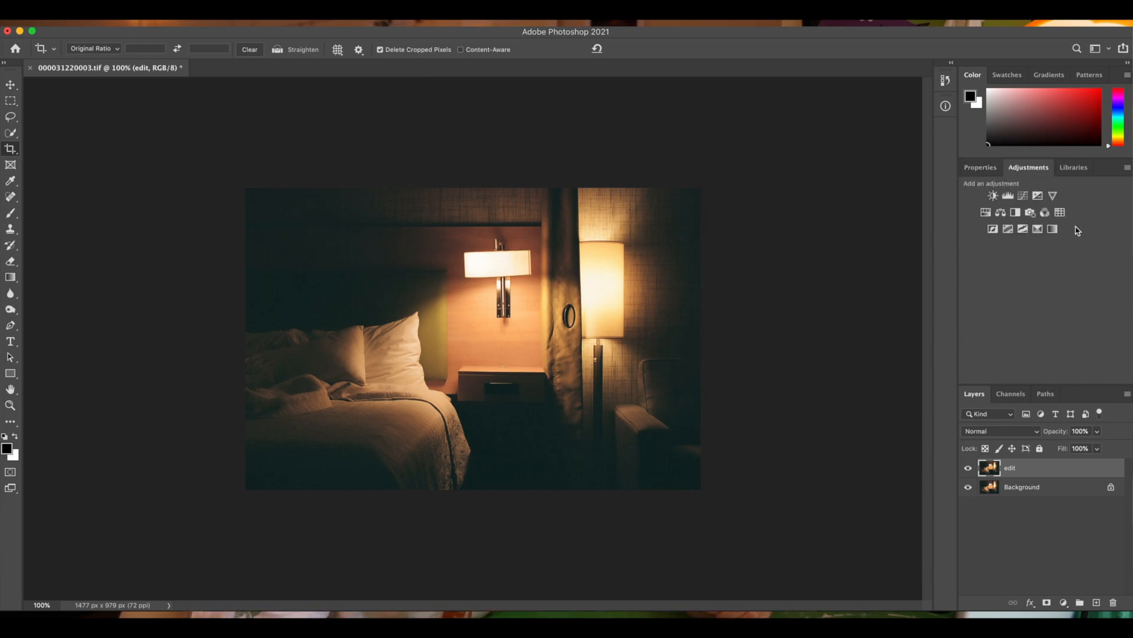
{"action": "left_click", "coordinate": [1008, 196]}
{"action": "key", "text": "v"}
- Add a Curves adjustment layer above Levels and fine-tune the shadows on the RGB curve and the Green and Blue curves
{"action": "left_click", "coordinate": [1028, 171]}
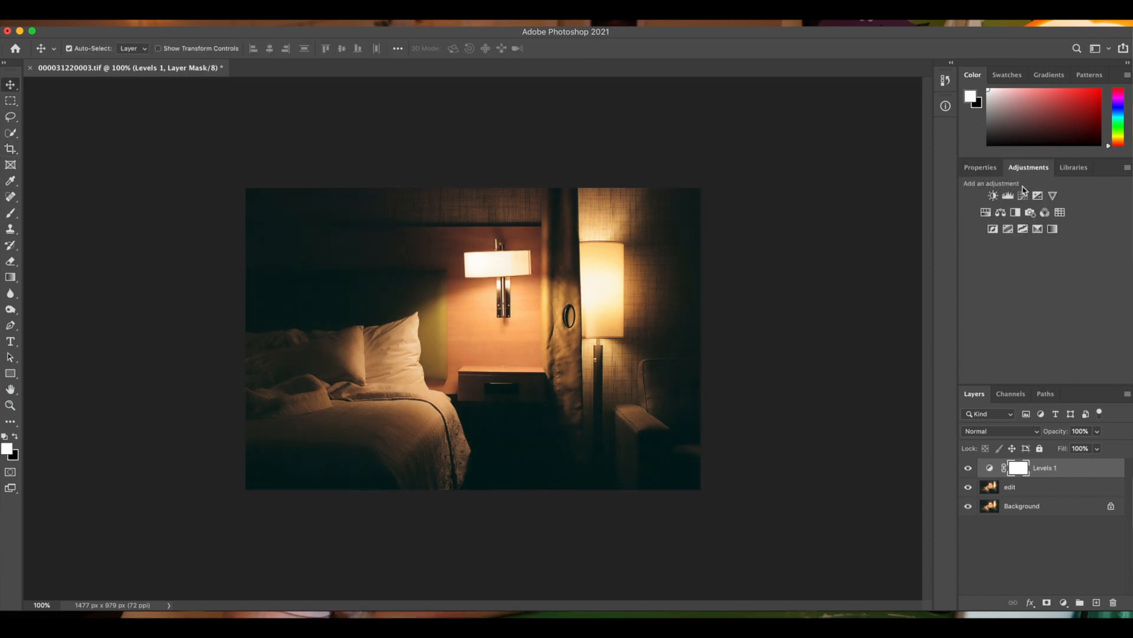
{"action": "left_click", "coordinate": [1024, 196]}
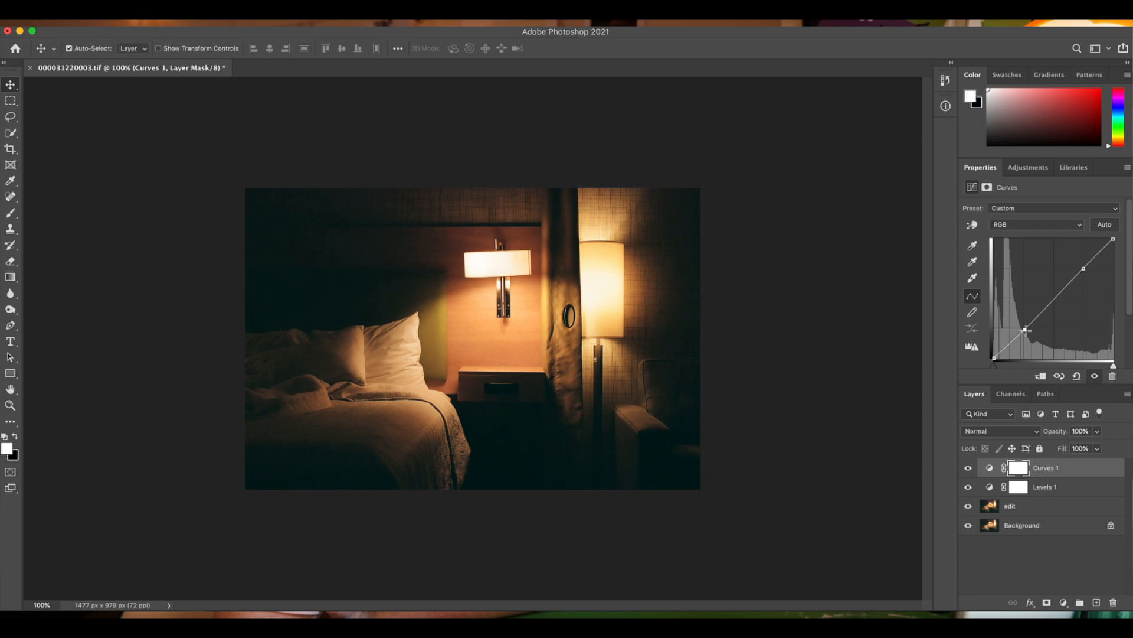
{"action": "left_click_drag", "start_coordinate": [1025, 330], "coordinate": [1025, 332]}
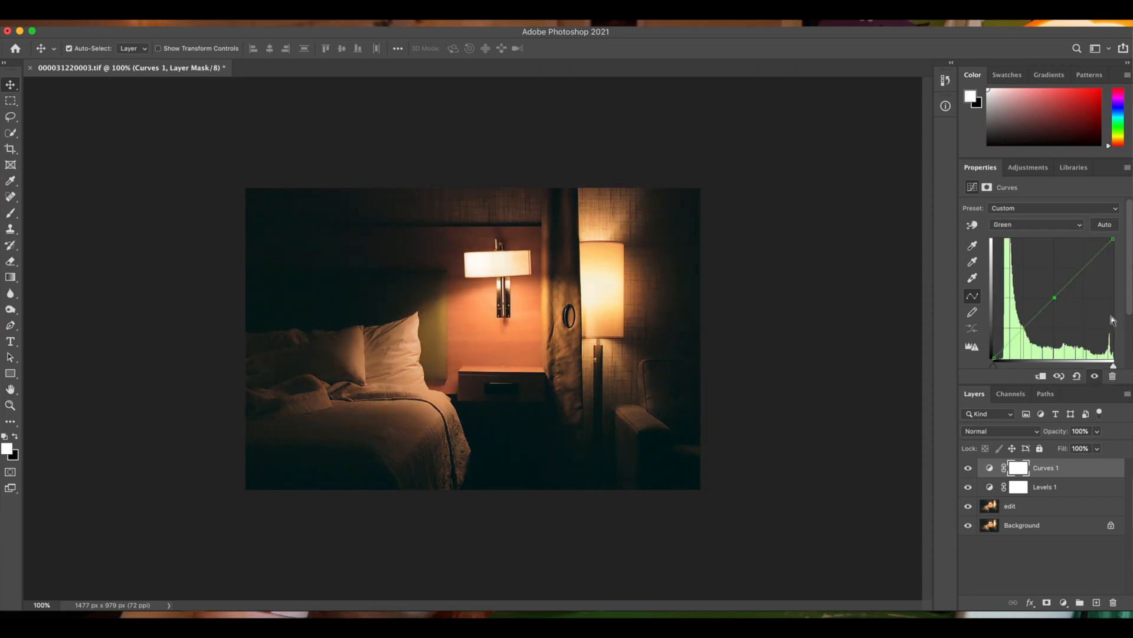
{"action": "key", "text": "alt+5"}
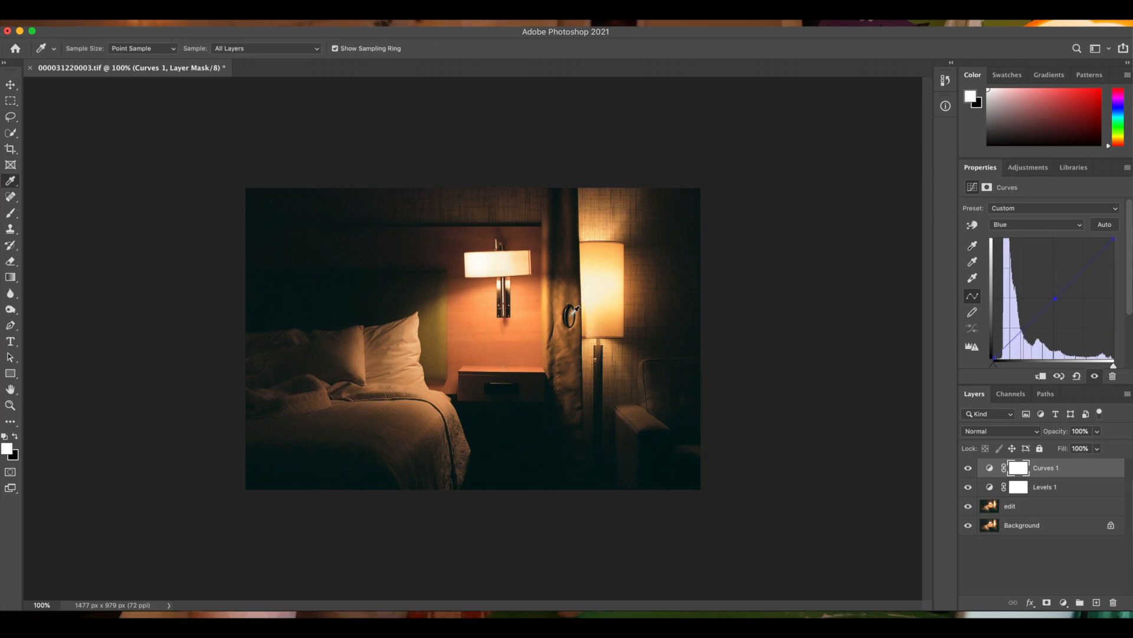
- Try a Hue/Saturation adjustment layer with Hue 0 and Saturation +10, and hide it to compare
{"action": "left_click", "coordinate": [1019, 172]}
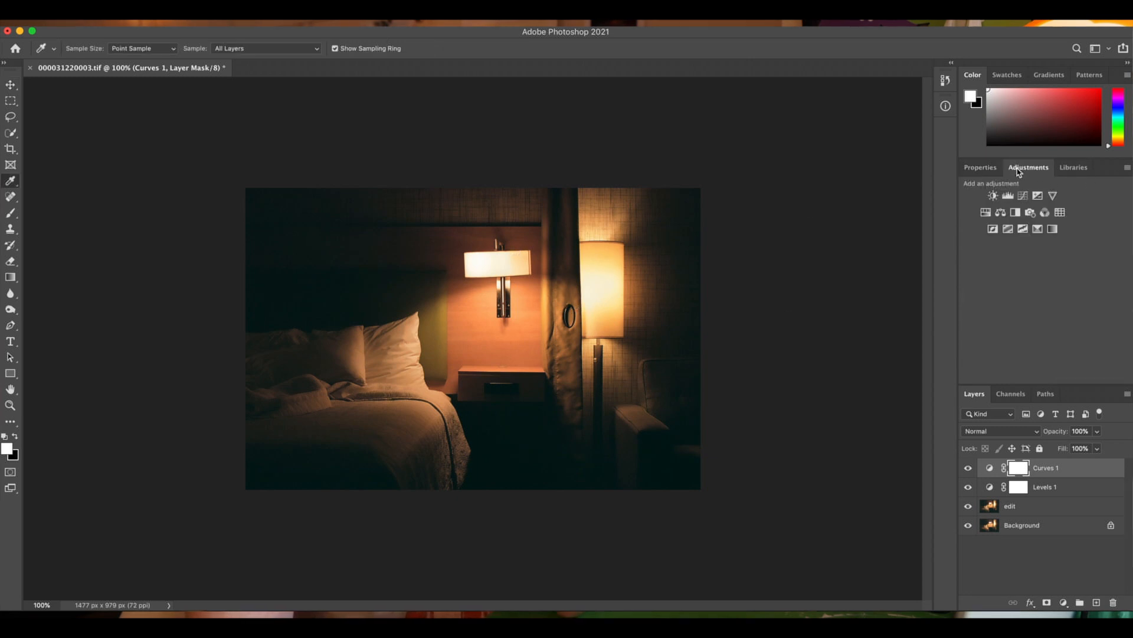
{"action": "left_click", "coordinate": [986, 213]}
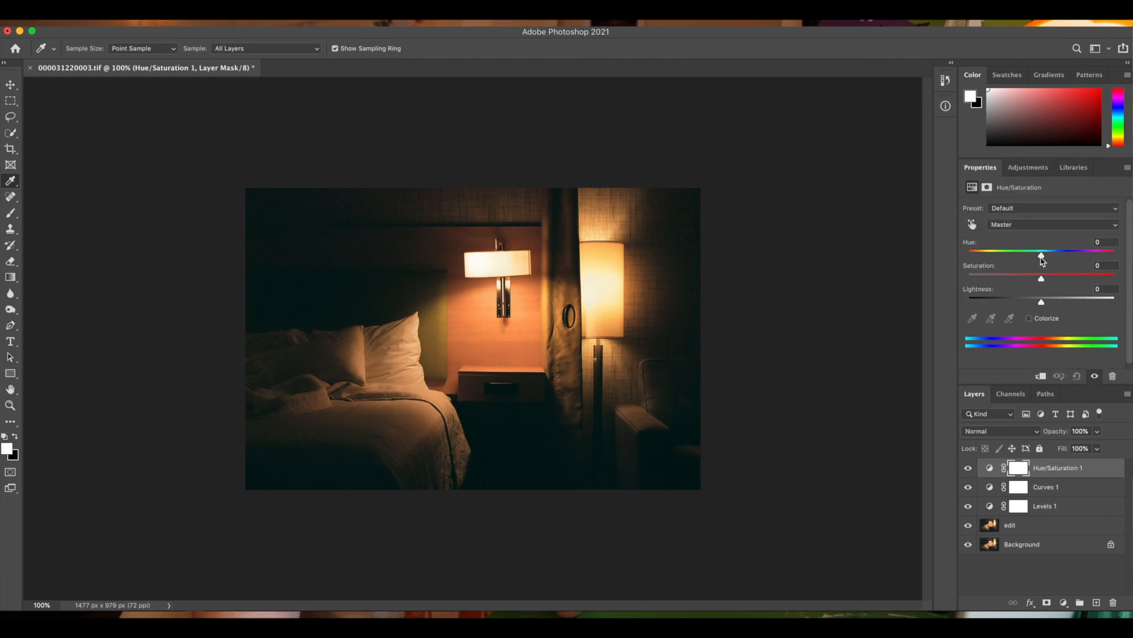
{"action": "left_click_drag", "start_coordinate": [1039, 255], "coordinate": [1043, 255]}
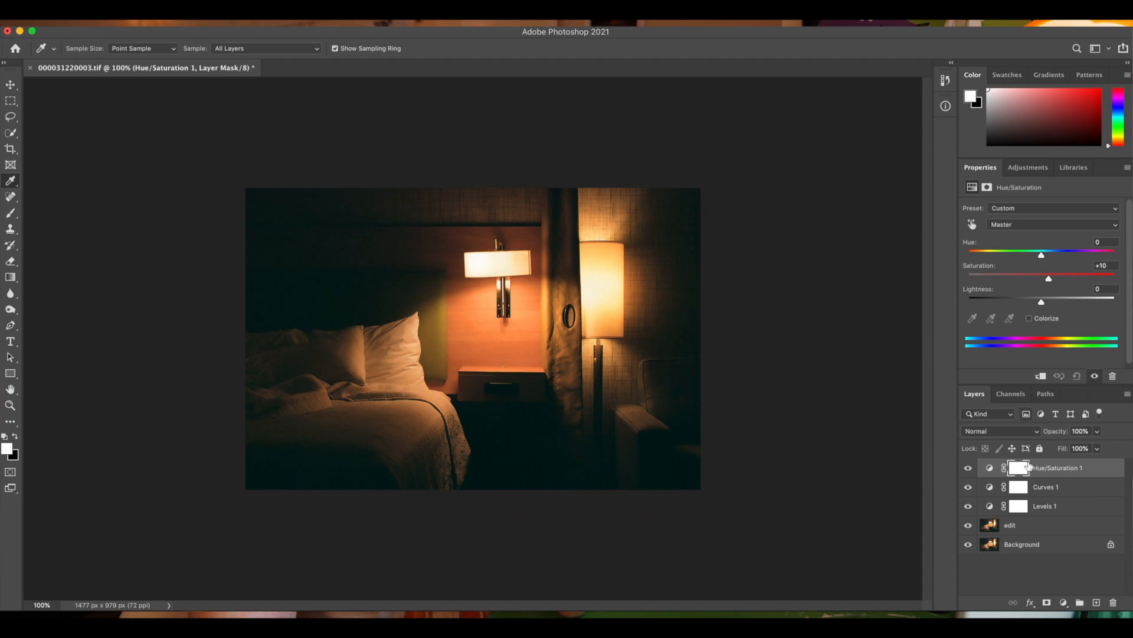
{"action": "left_click", "coordinate": [968, 469]}
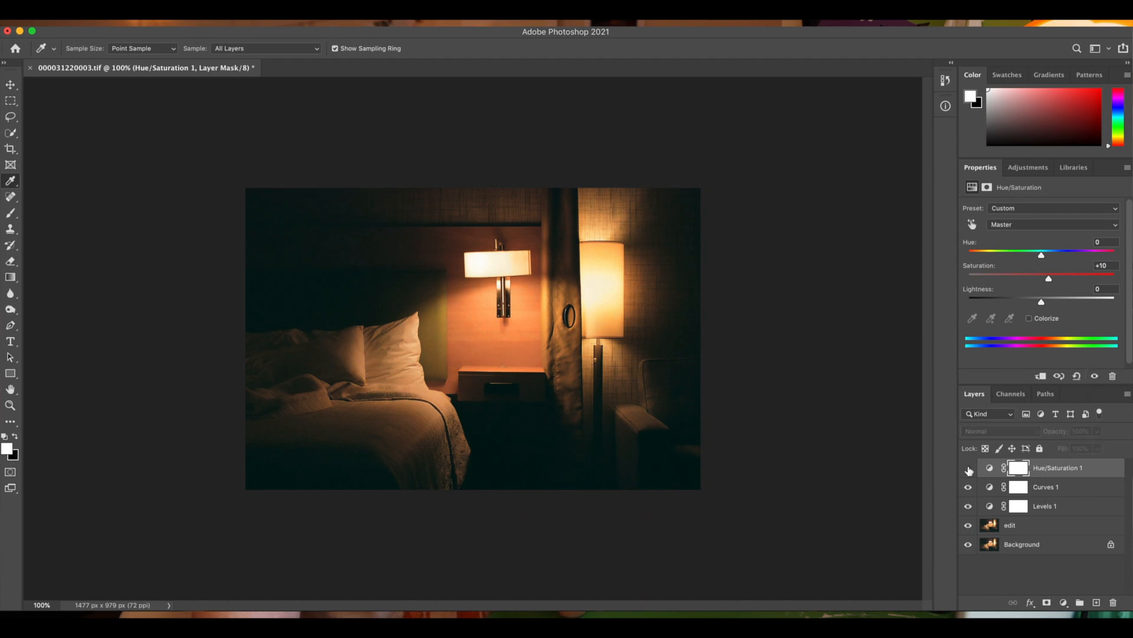
- Add a Photo Filter adjustment layer using Warming Filter (81) at 65% density
{"action": "left_click", "coordinate": [1028, 167]}
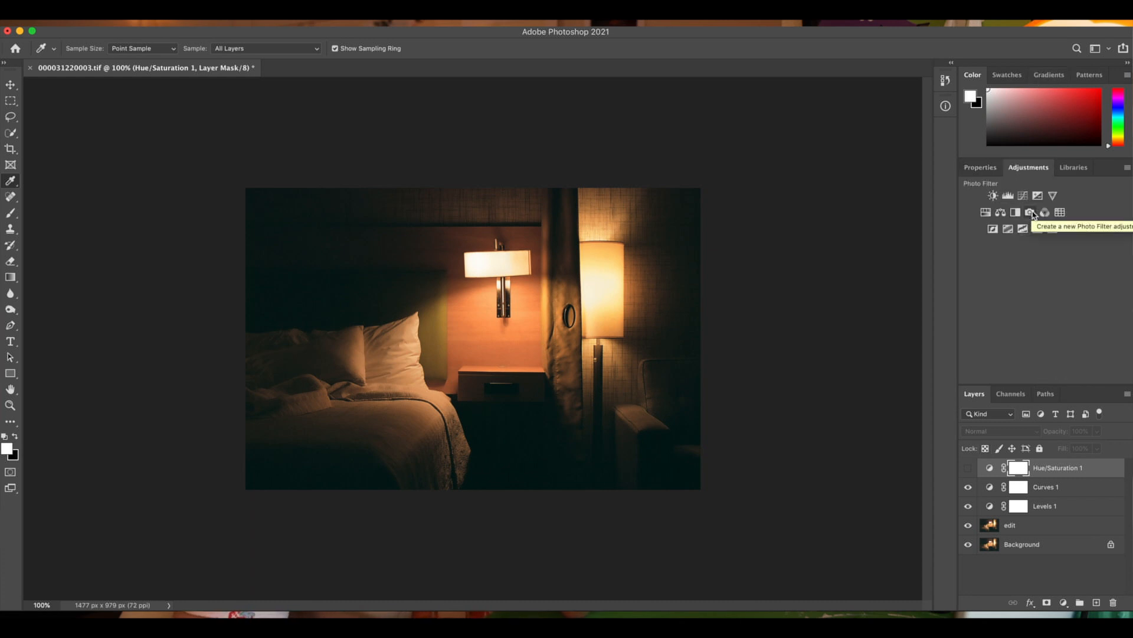
{"action": "left_click", "coordinate": [1030, 213]}
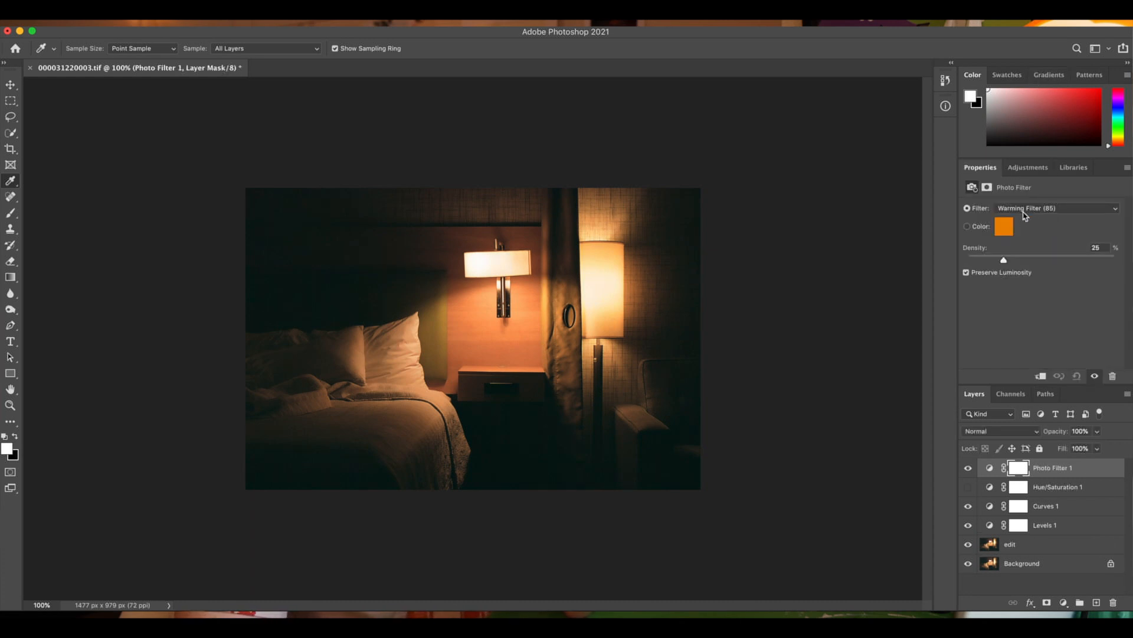
{"action": "left_click", "coordinate": [1055, 211]}
{"action": "left_click", "coordinate": [1050, 219]}
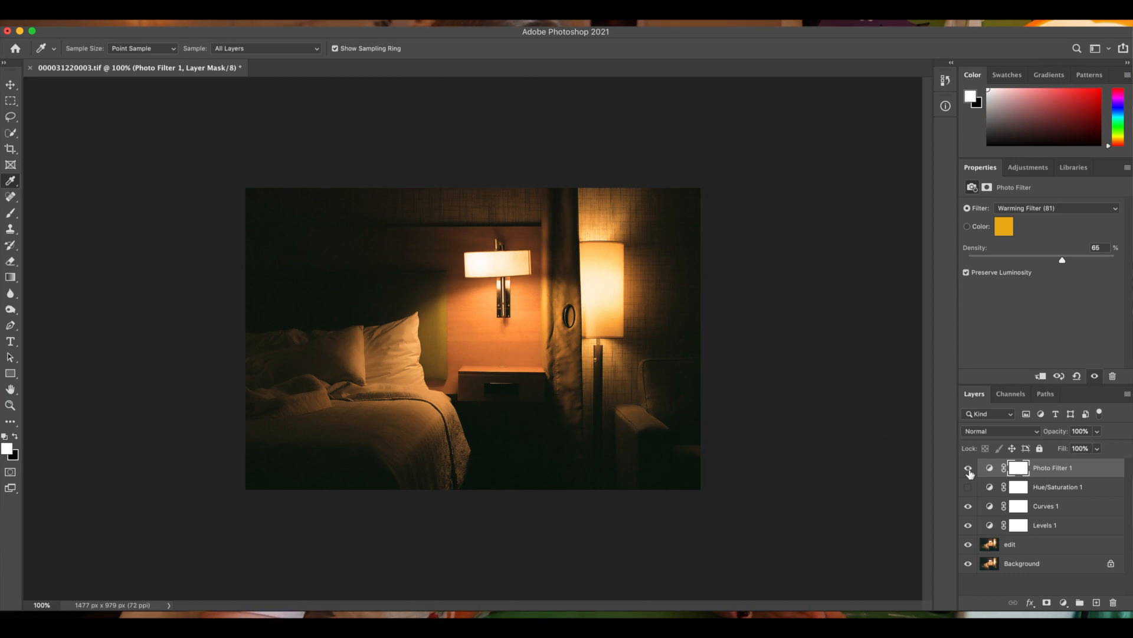
- Delete the hidden Hue/Saturation adjustment layer and compare the photo with and without the Photo Filter
{"action": "left_click", "coordinate": [1044, 486]}
{"action": "key", "text": "Delete"}
{"action": "left_click", "coordinate": [697, 240]}
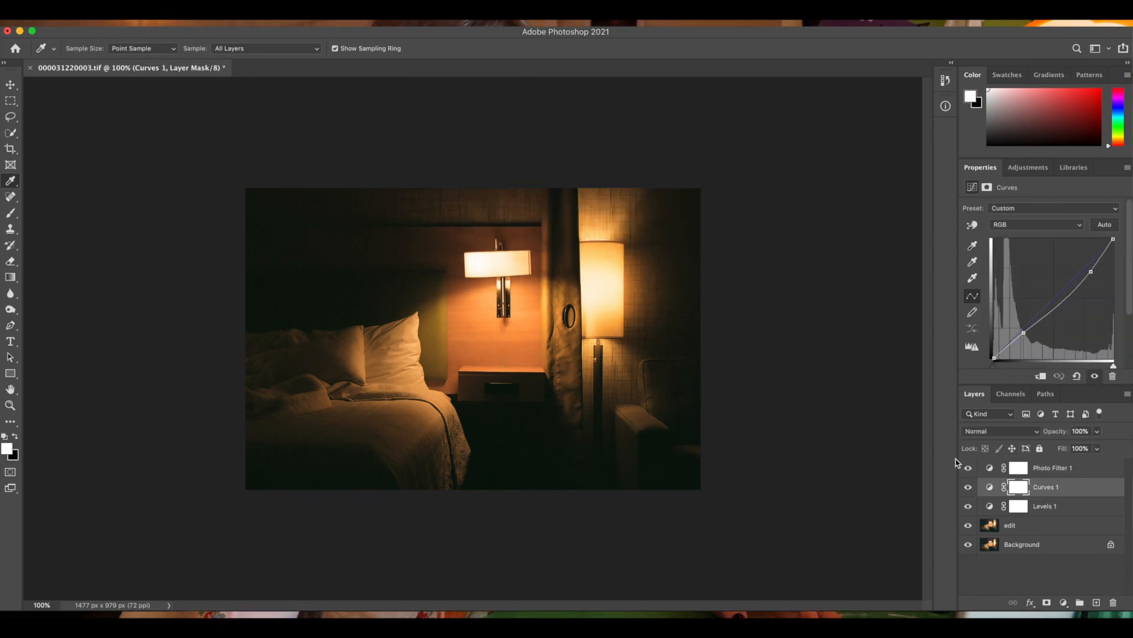
{"action": "mouse_move", "coordinate": [968, 469]}
{"action": "left_mouse_down"}
{"action": "mouse_move", "coordinate": [972, 533]}
{"action": "mouse_move", "coordinate": [966, 466]}
{"action": "left_mouse_up"}
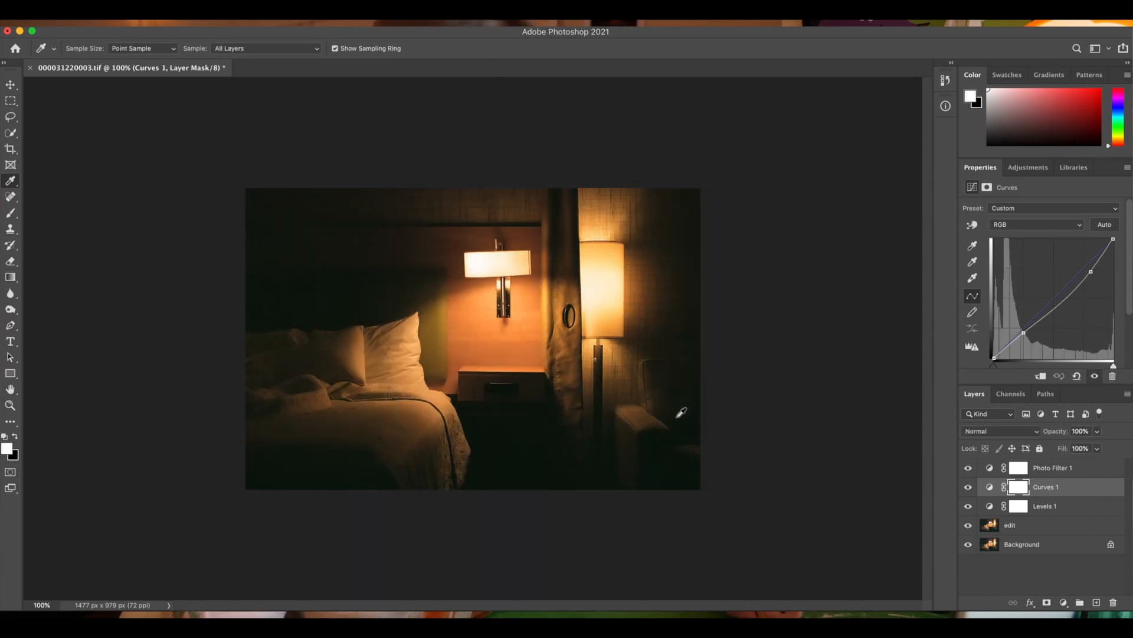